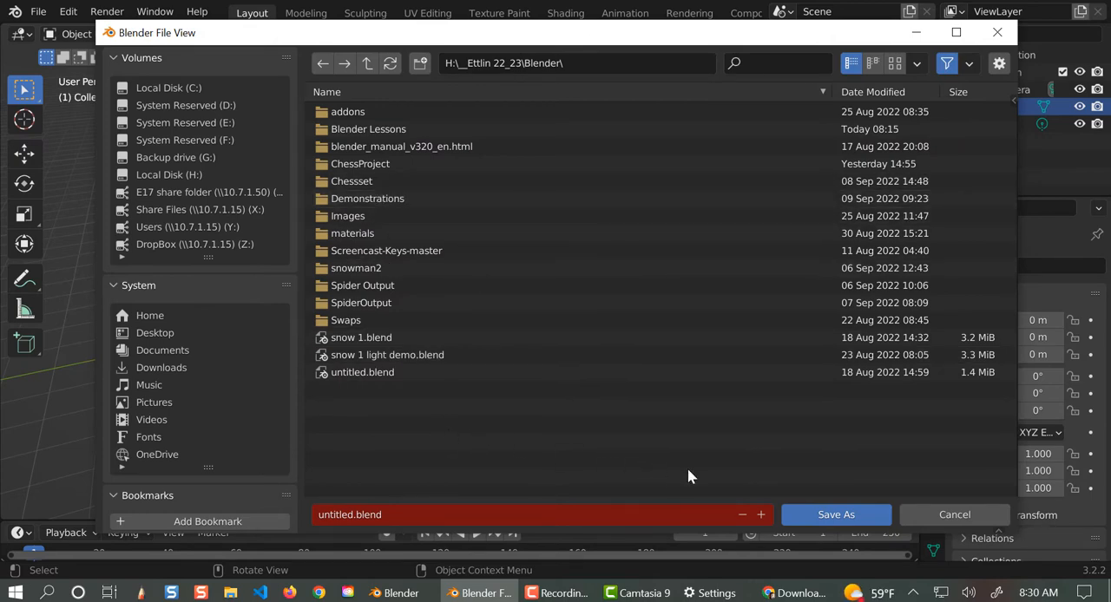
- Create a folder named Chessboardp7 inside the Blender folder and open it as the save location
{"action": "left_click", "coordinate": [420, 63]}
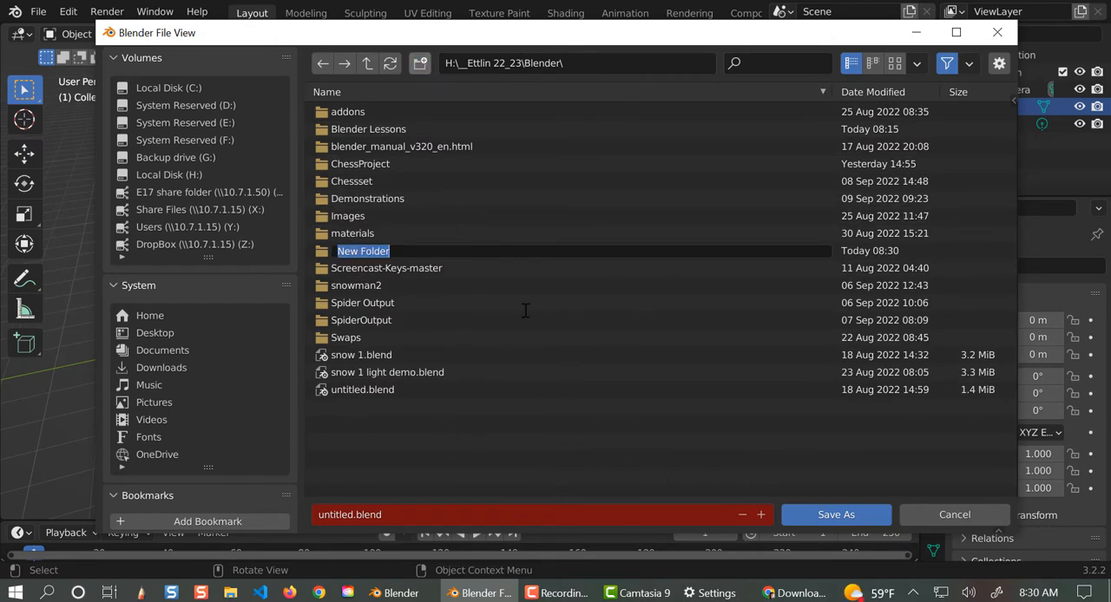
{"action": "type", "text": "Chessboardp"}
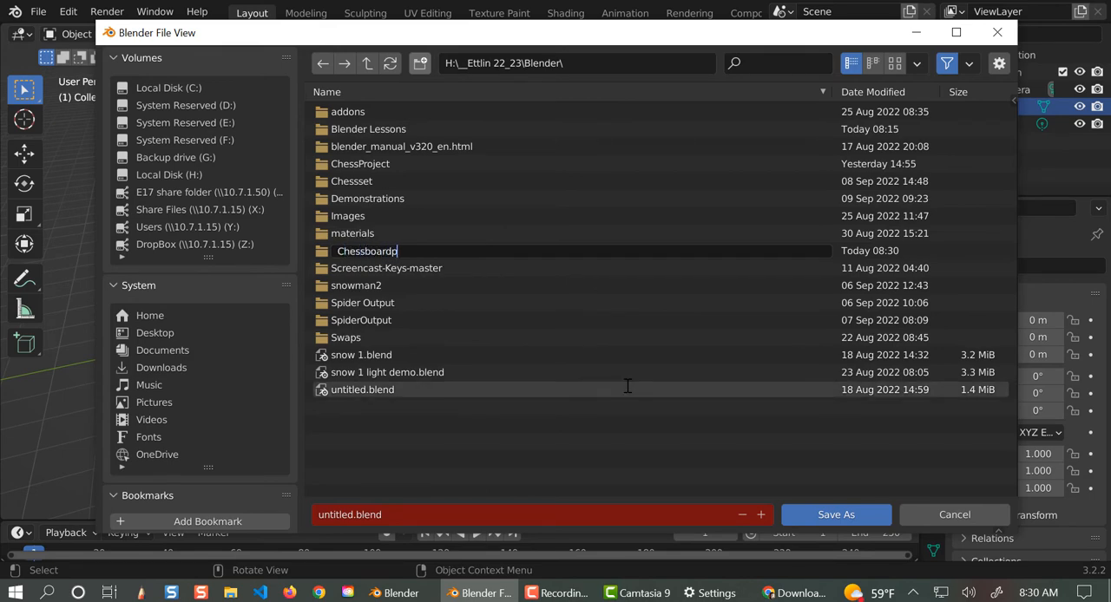
{"action": "type", "text": "7"}
{"action": "key", "text": "Return"}
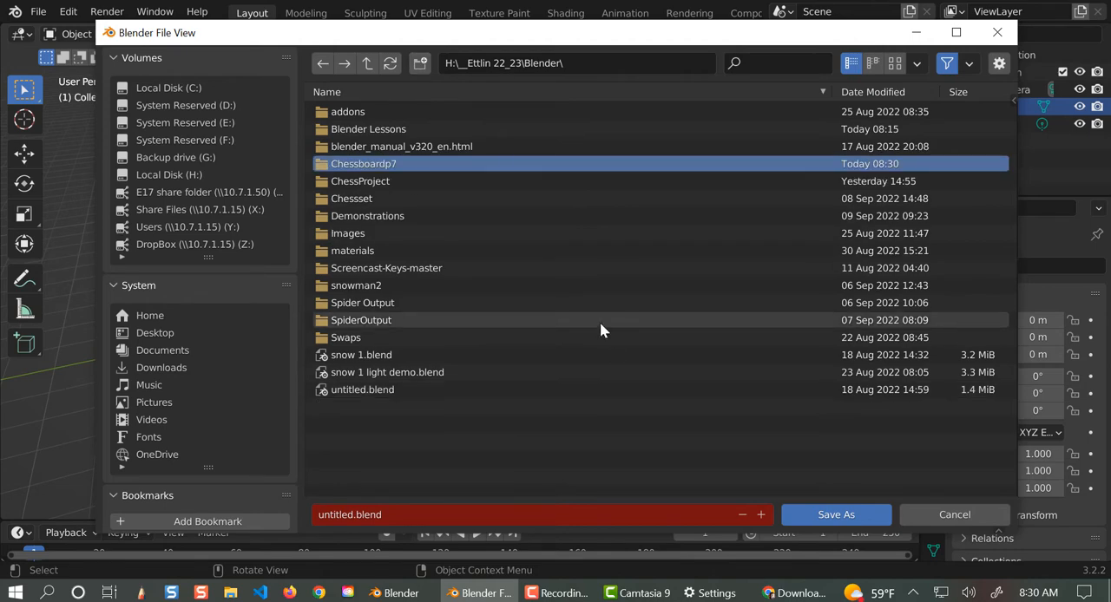
{"action": "double_click", "coordinate": [328, 165]}
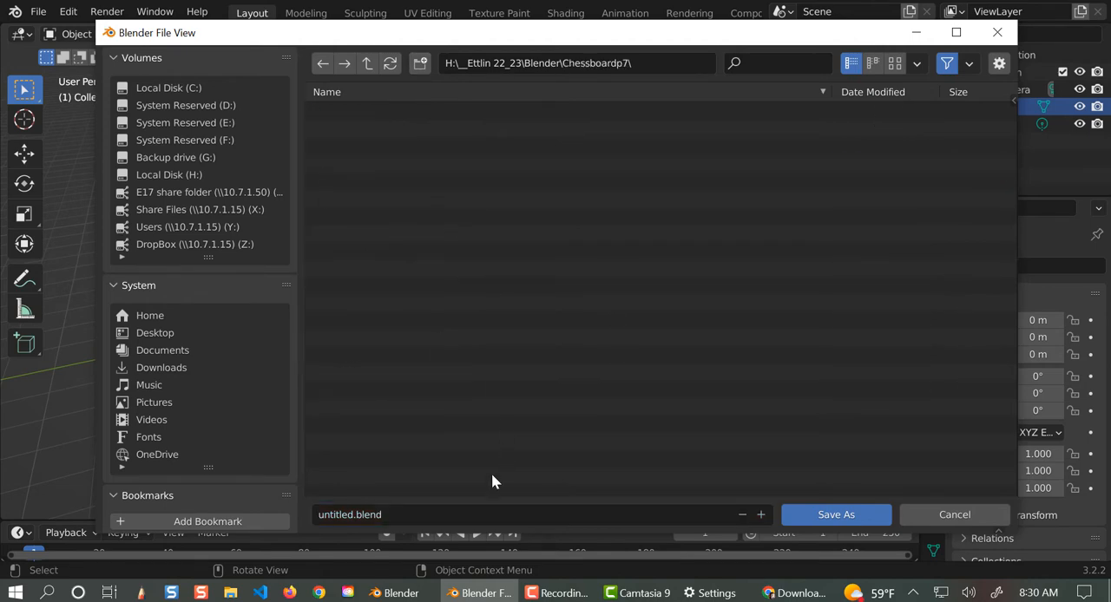
- Save the scene in the Chessboardp7 folder under the file name board
{"action": "left_click", "coordinate": [422, 516]}
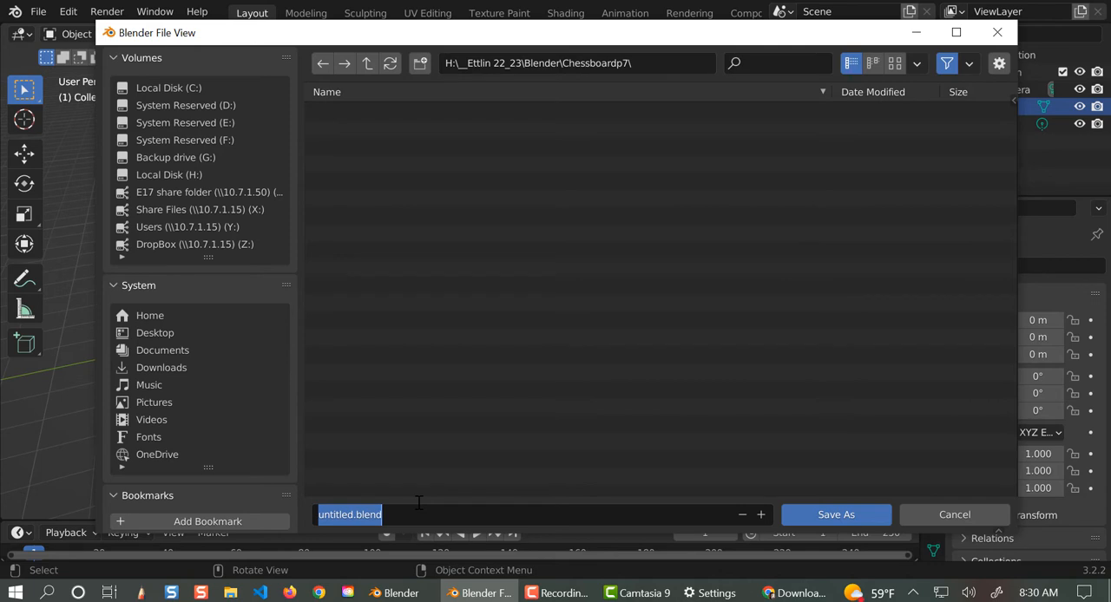
{"action": "type", "text": "board"}
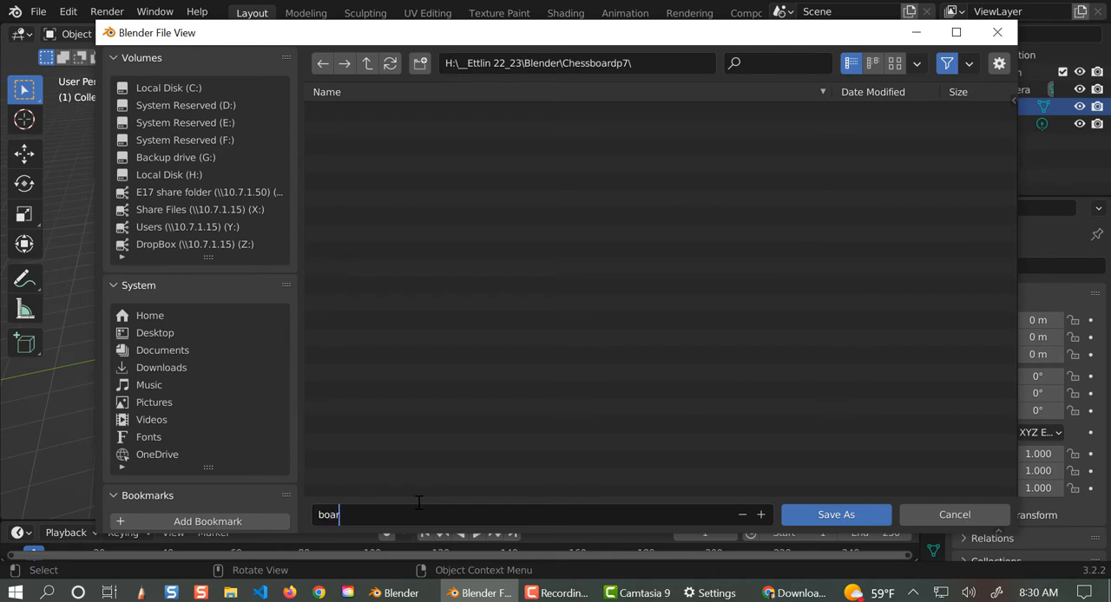
{"action": "left_click", "coordinate": [802, 515]}
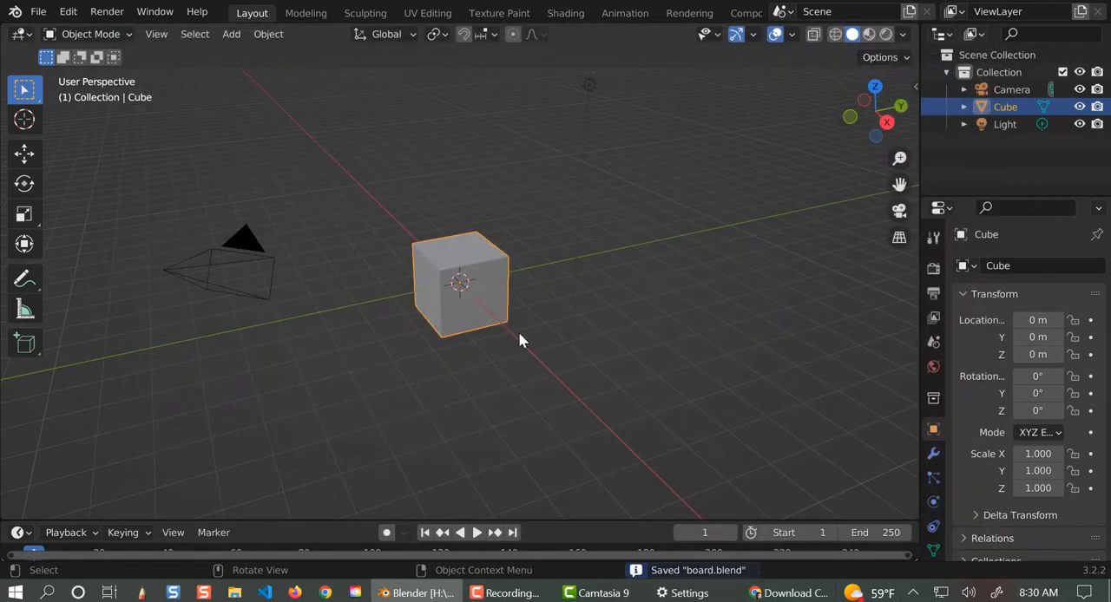
- Delete the default cube and rename the collection holding the camera and light as CamLight
{"action": "key", "text": "Delete"}
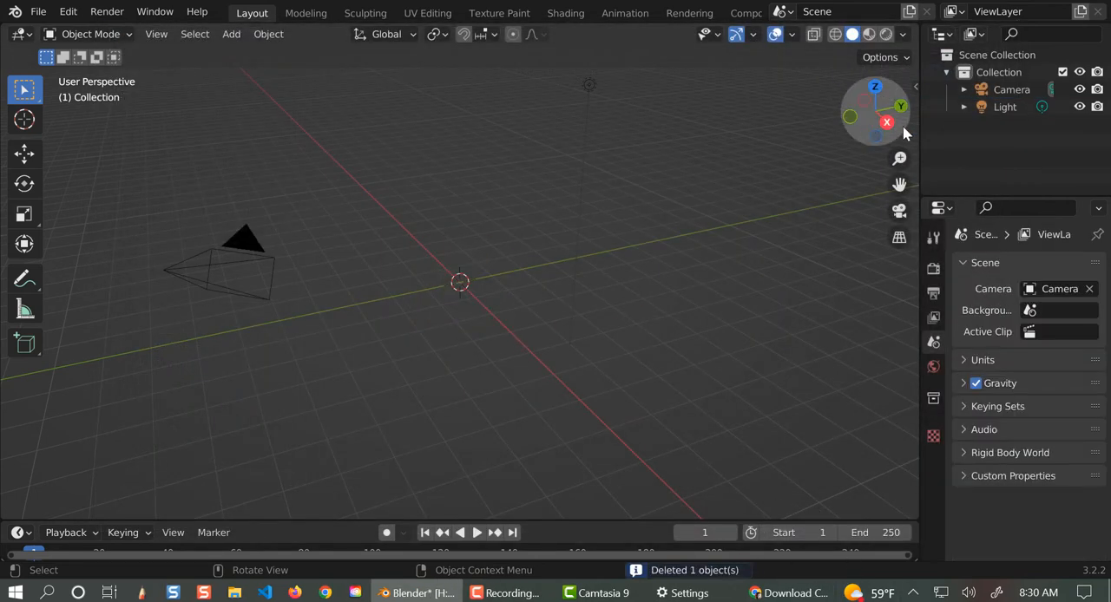
{"action": "left_click", "coordinate": [946, 73]}
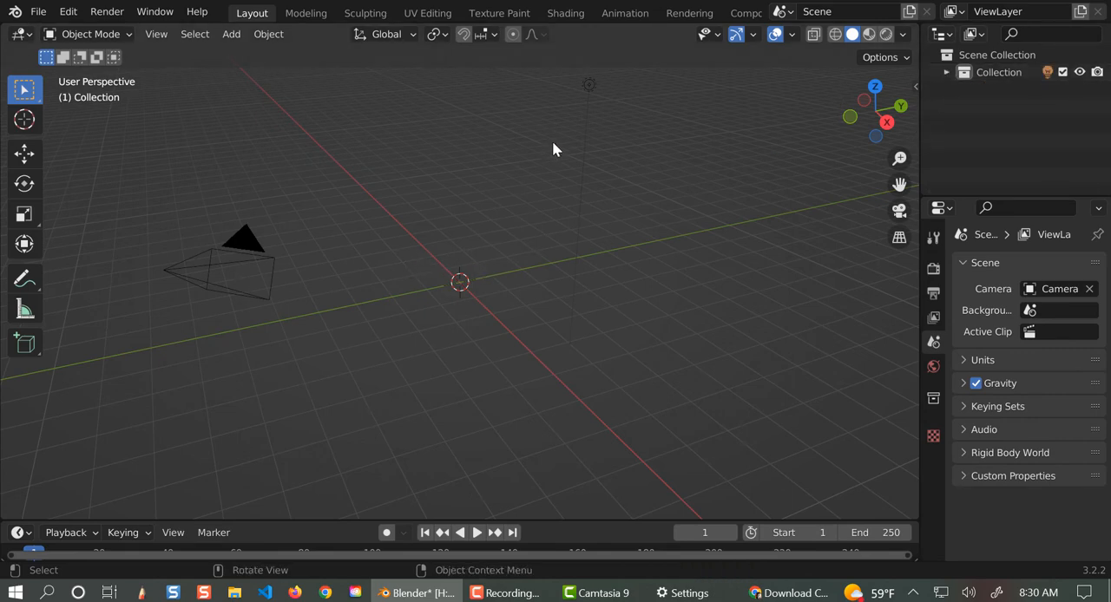
{"action": "double_click", "coordinate": [990, 72]}
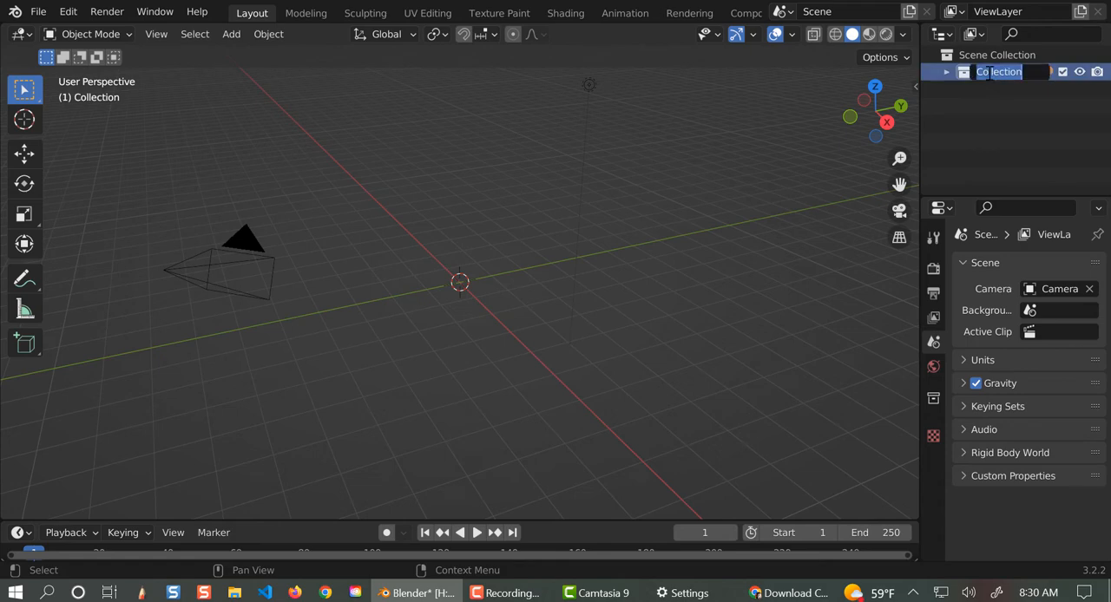
{"action": "type", "text": "CamLight"}
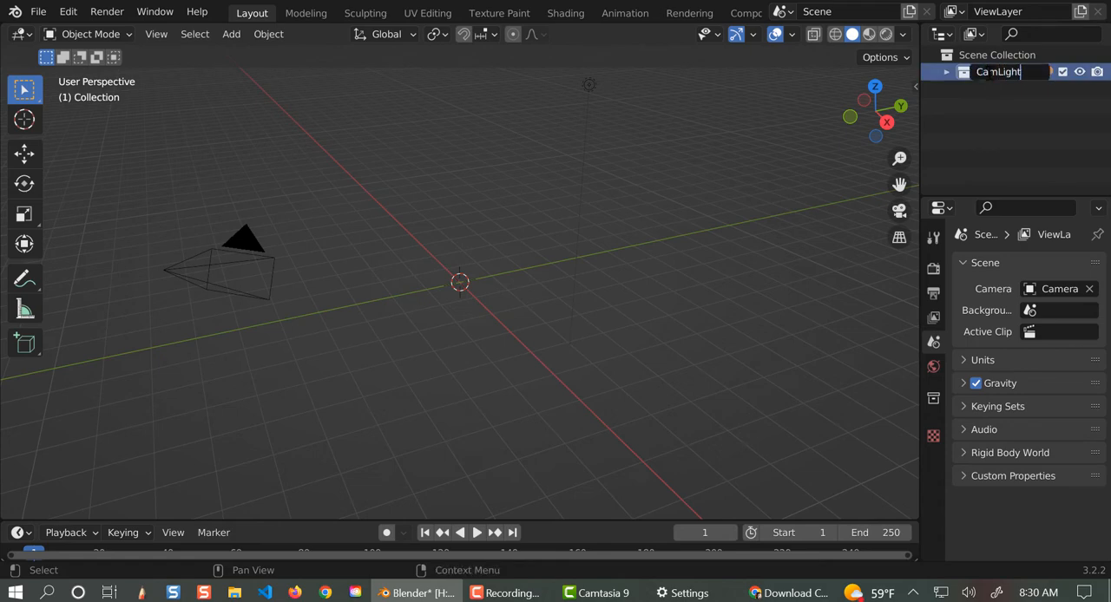
{"action": "key", "text": "Return"}
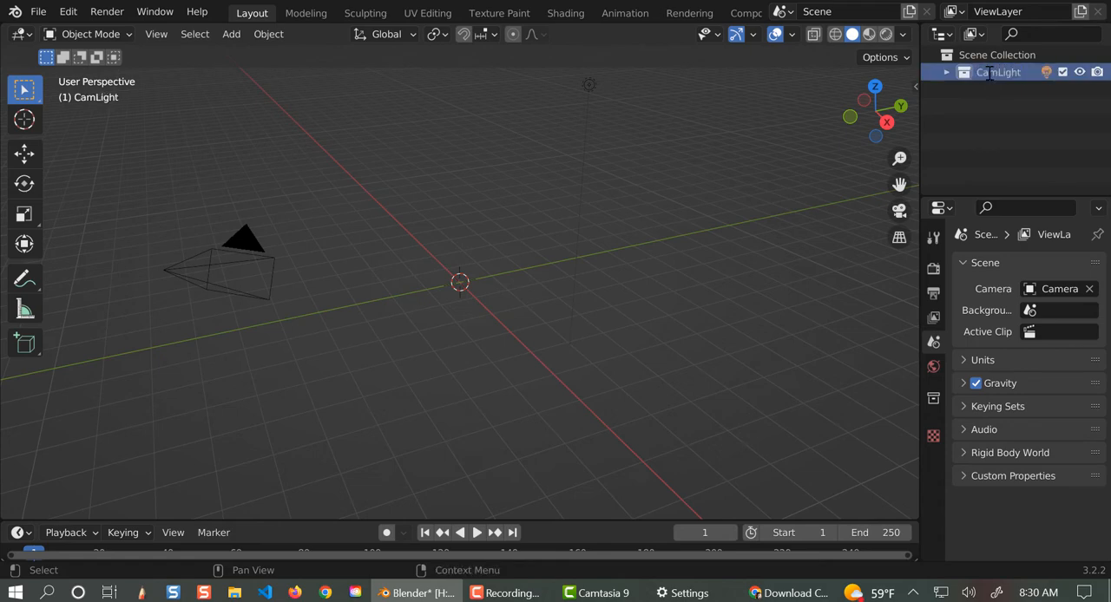
- Hide the CamLight collection and add a new collection named Board directly under the Scene Collection
{"action": "left_click", "coordinate": [1079, 73]}
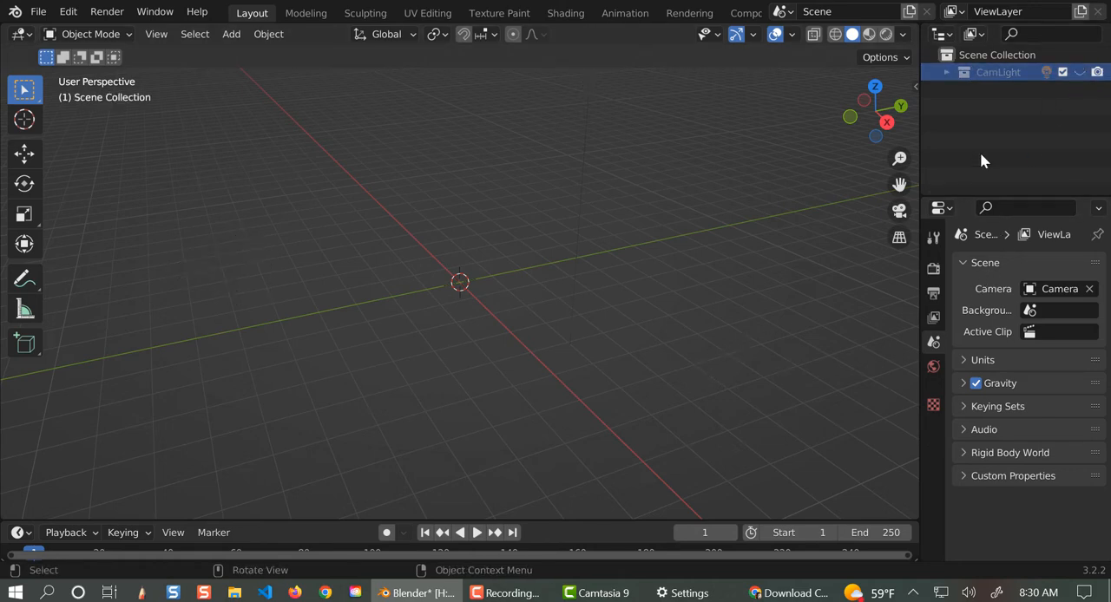
{"action": "left_click", "coordinate": [978, 54]}
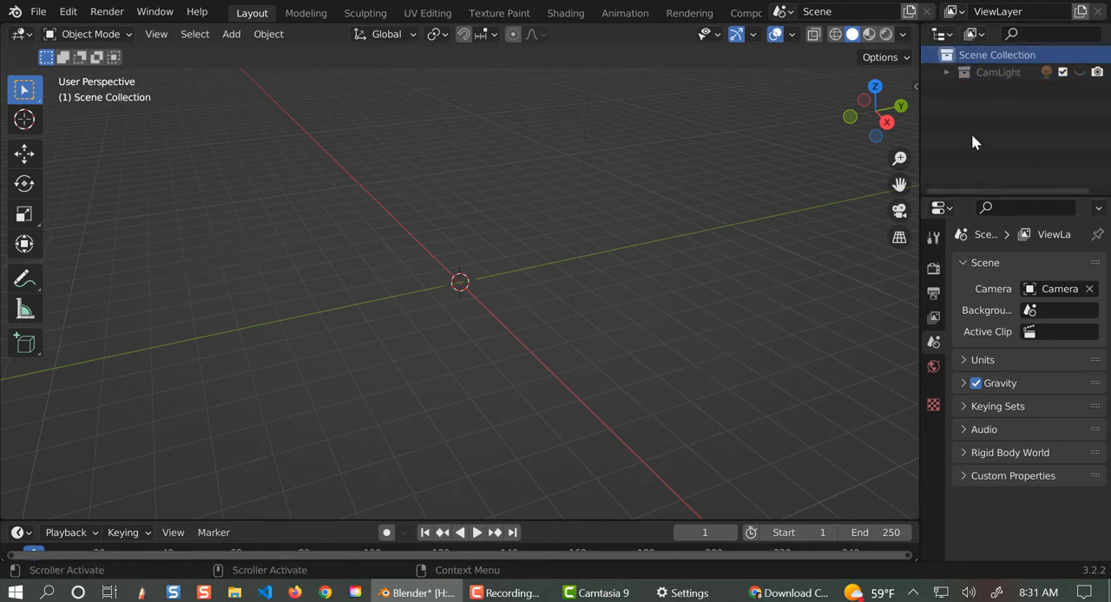
{"action": "right_click", "coordinate": [972, 142]}
{"action": "left_click", "coordinate": [973, 136]}
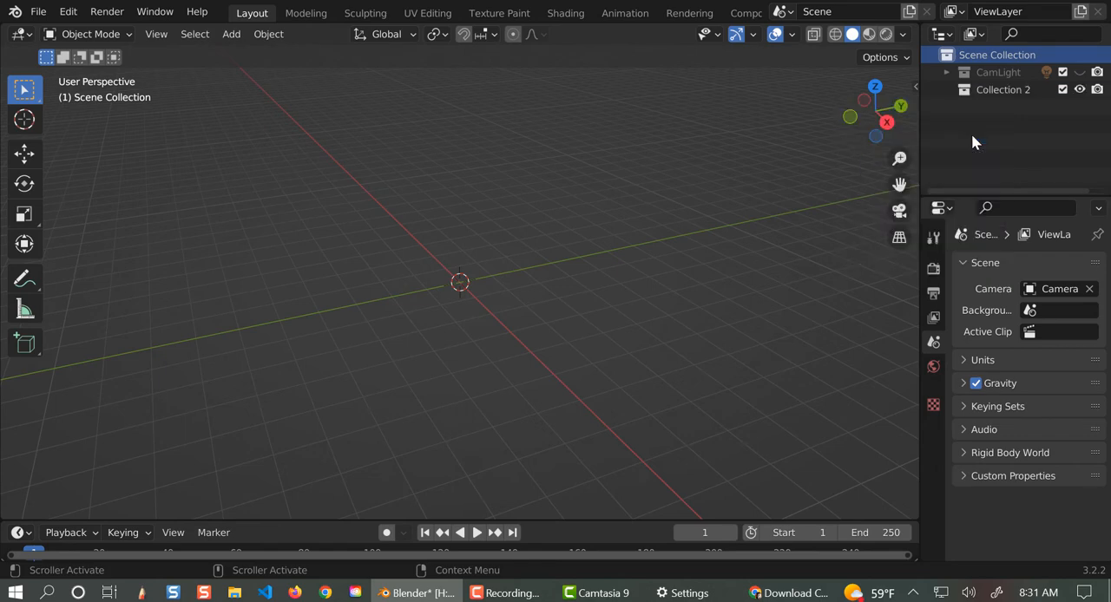
{"action": "double_click", "coordinate": [1000, 89]}
{"action": "type", "text": "B"}
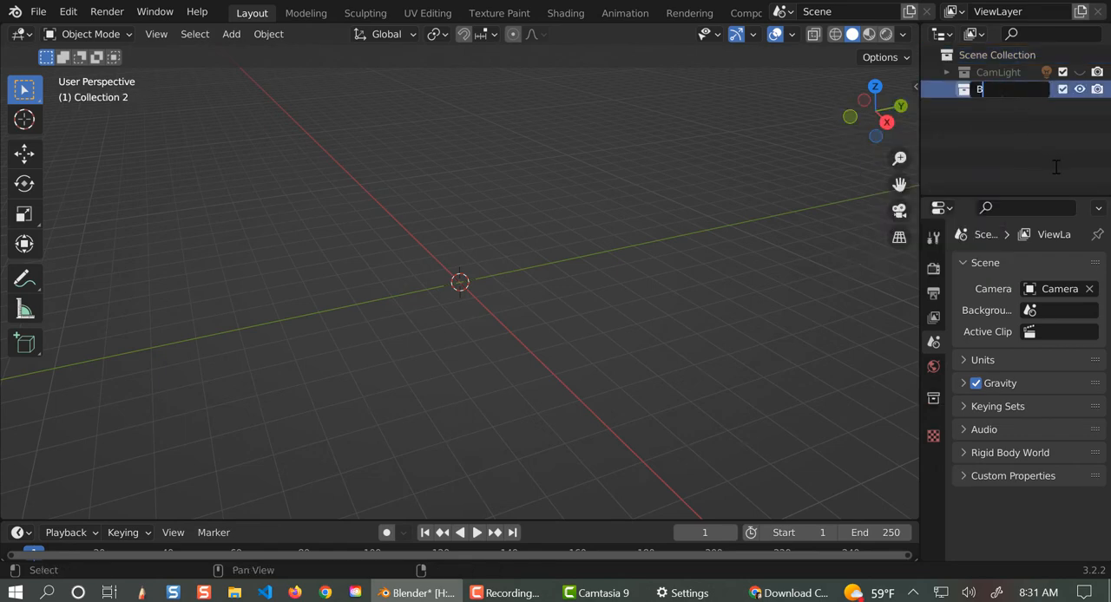
{"action": "type", "text": "oard"}
{"action": "key", "text": "Return"}
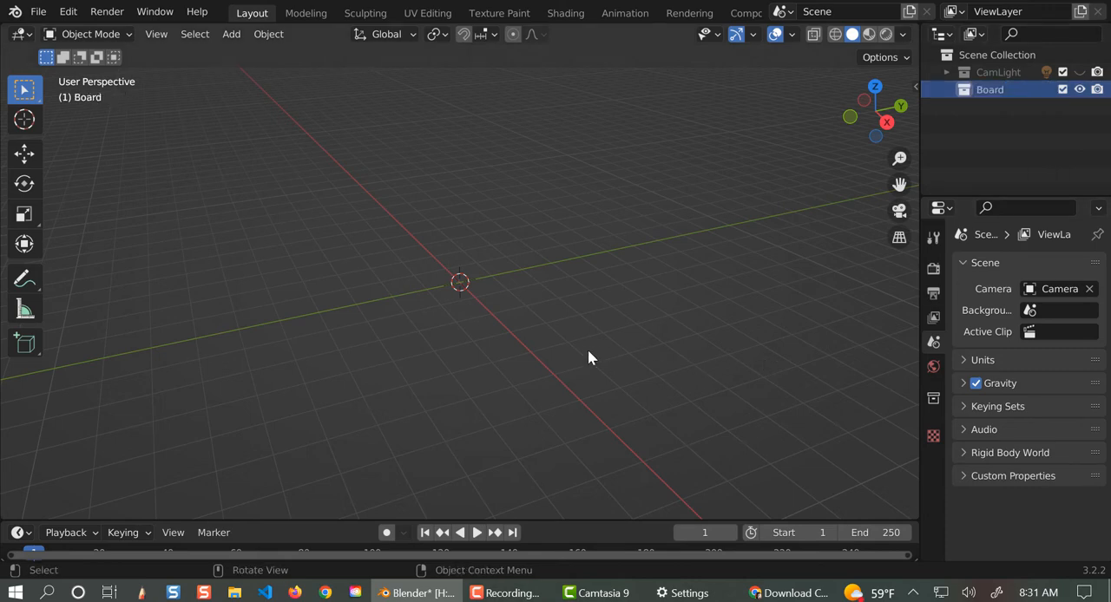
- Switch the viewport to the front orthographic view
{"action": "middle_click_drag", "start_coordinate": [553, 372], "coordinate": [674, 322]}
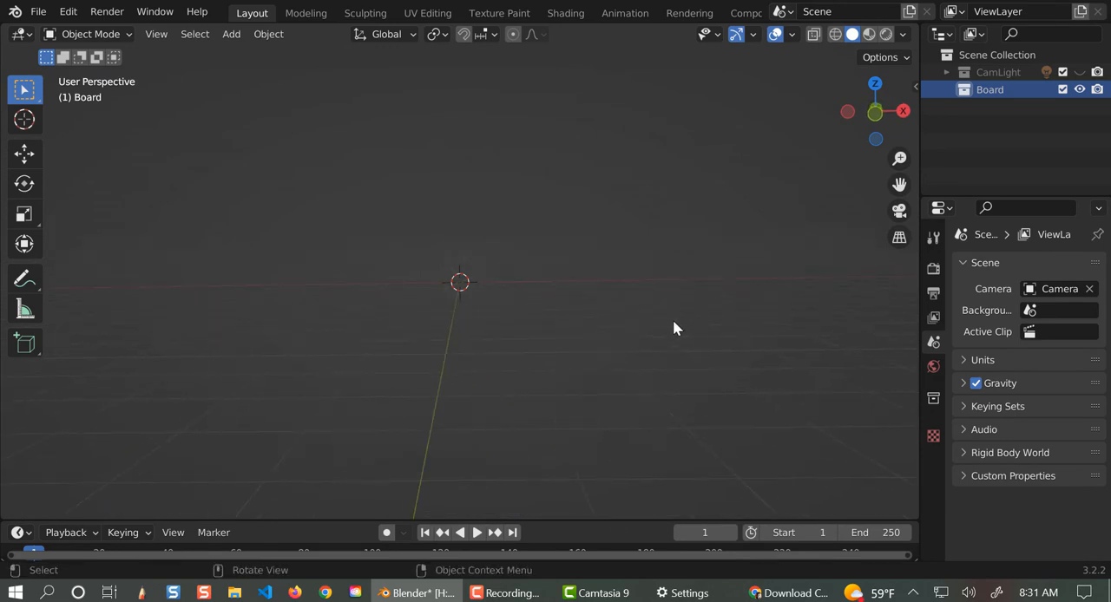
{"action": "key", "text": "KP_1"}
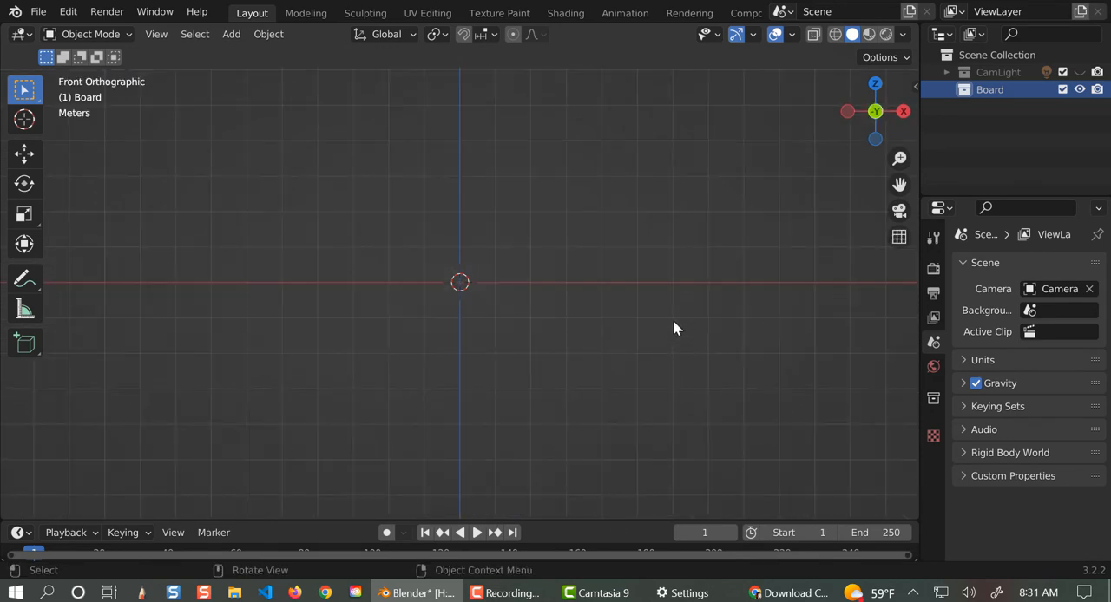
- Switch to a maximized File Explorer window and open the GTA Animation folder on the Share Files (X:) drive
{"action": "right_click", "coordinate": [234, 593]}
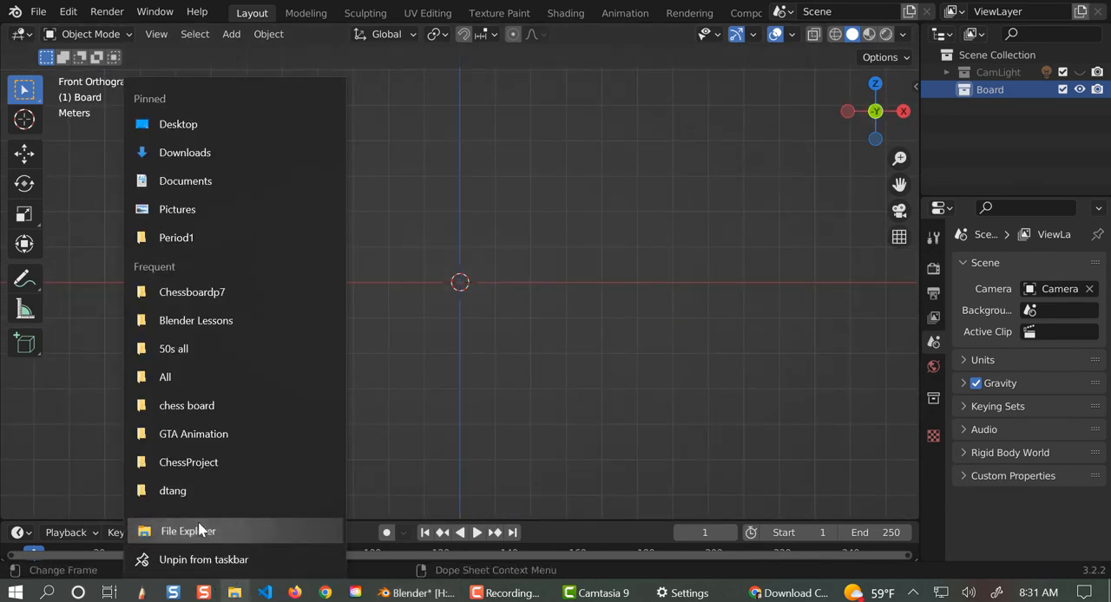
{"action": "left_click", "coordinate": [199, 531]}
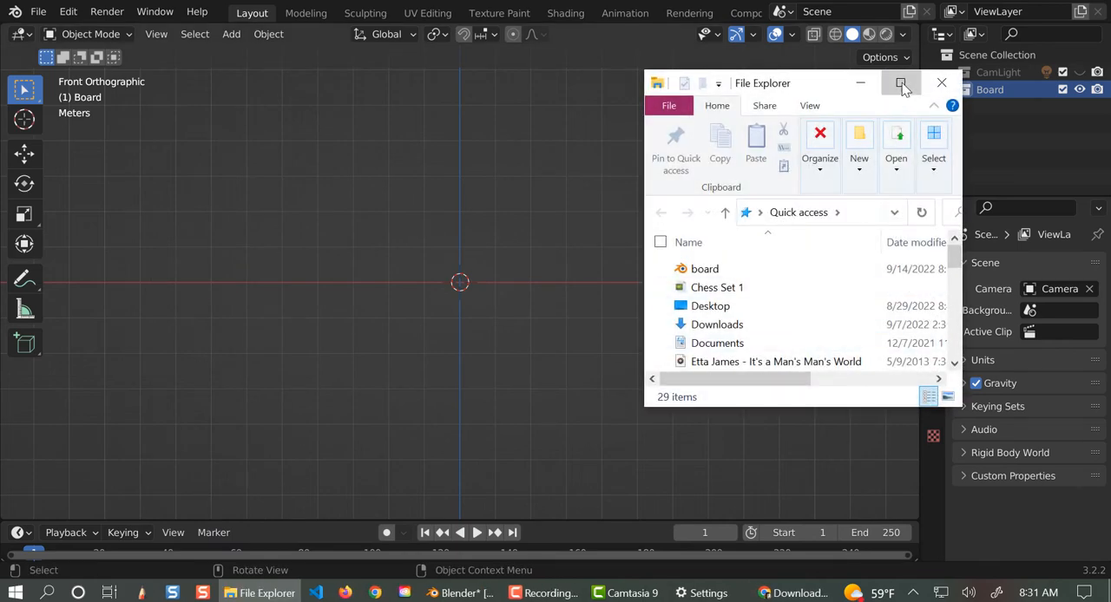
{"action": "left_click", "coordinate": [900, 83]}
{"action": "left_click", "coordinate": [78, 118]}
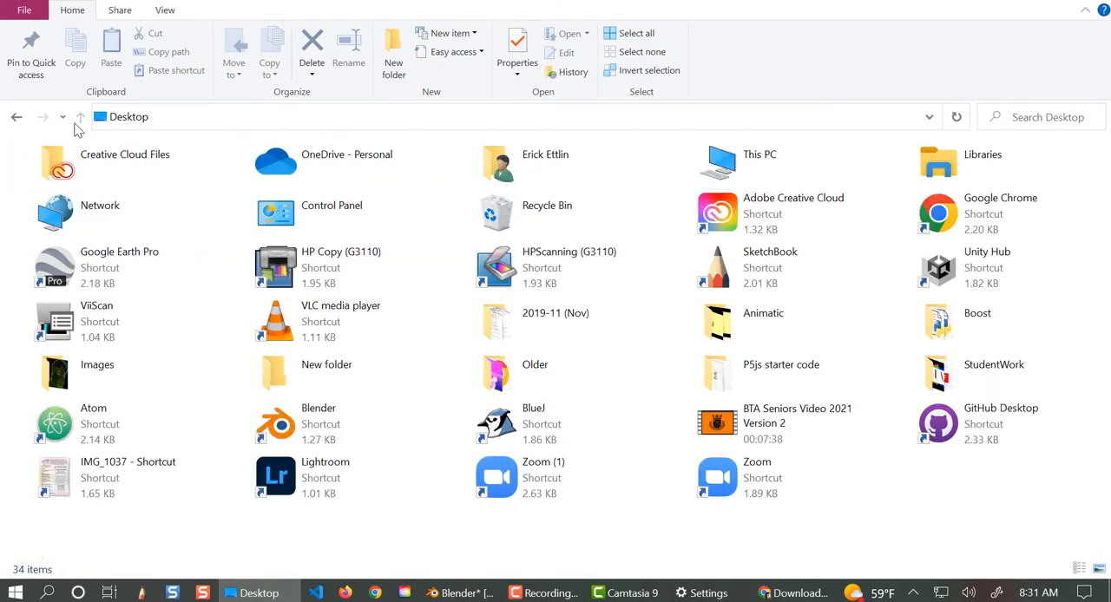
{"action": "double_click", "coordinate": [736, 168]}
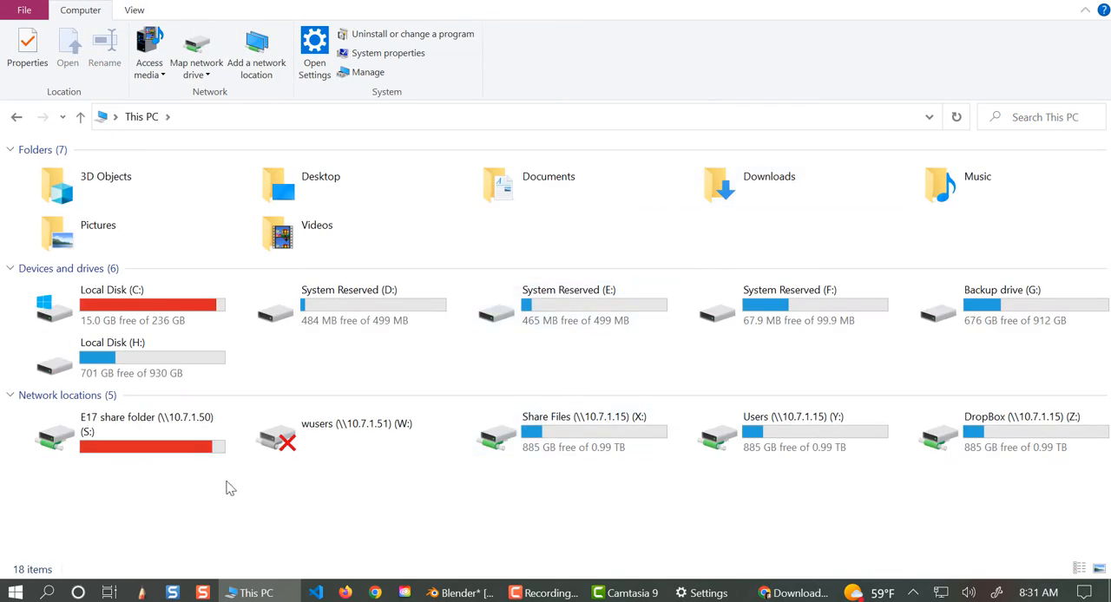
{"action": "double_click", "coordinate": [560, 451]}
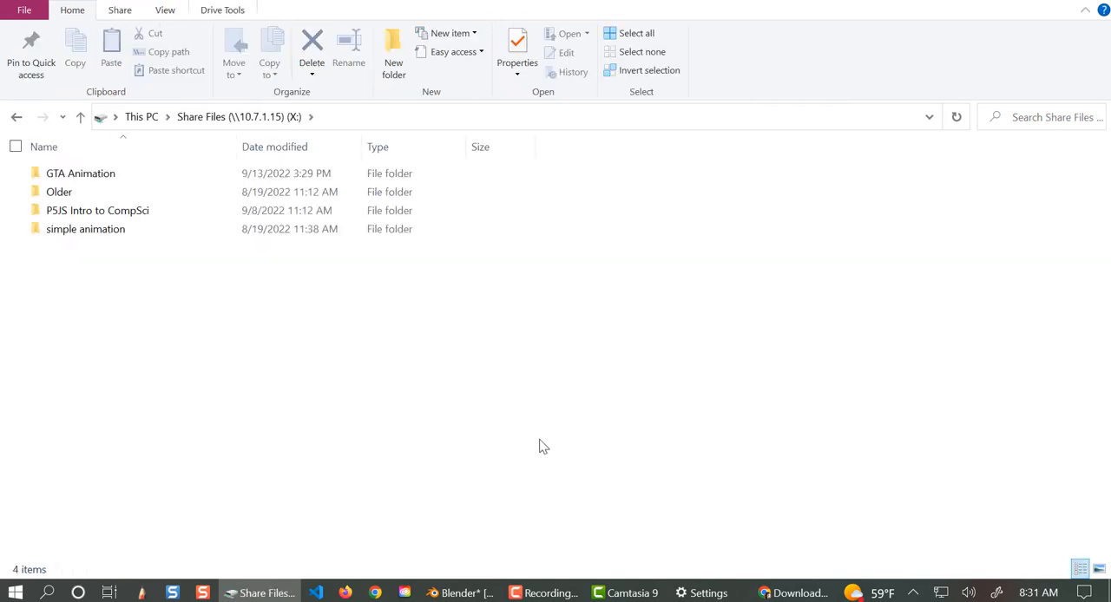
{"action": "double_click", "coordinate": [75, 173]}
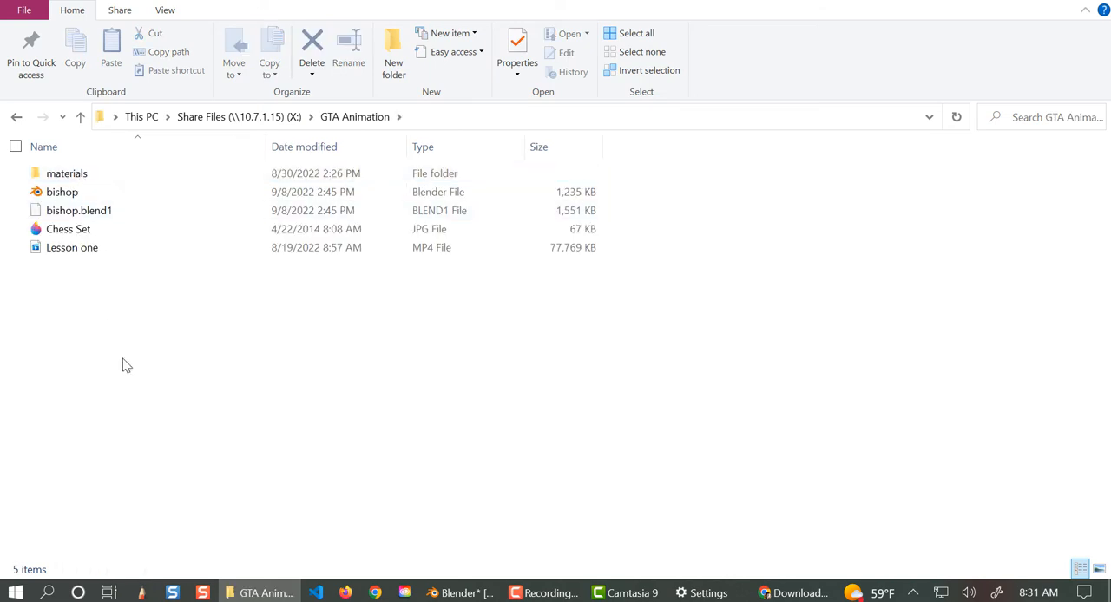
- Copy the materials folder and the Chess Set image from the GTA Animation folder
{"action": "left_click", "coordinate": [82, 175]}
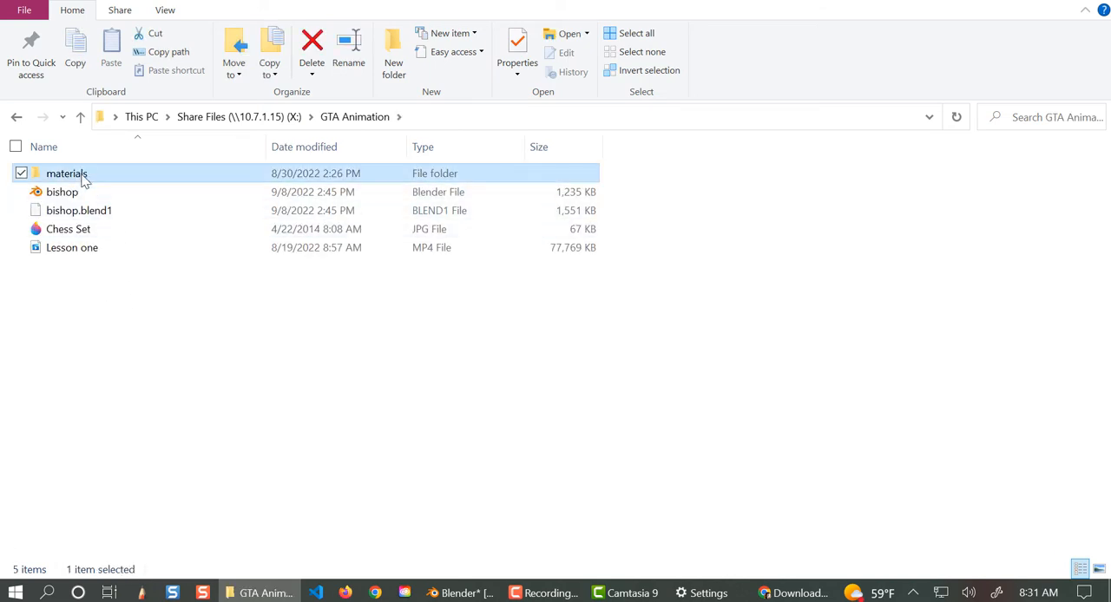
{"action": "left_click", "coordinate": [80, 231], "text": "ctrl"}
{"action": "right_click", "coordinate": [96, 177]}
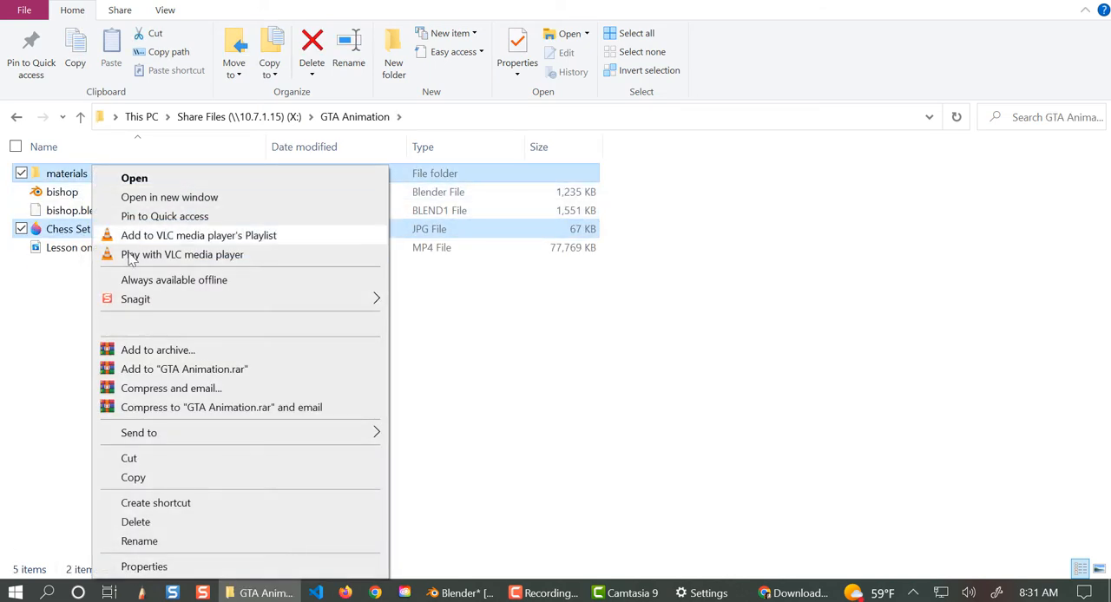
{"action": "left_click", "coordinate": [133, 479]}
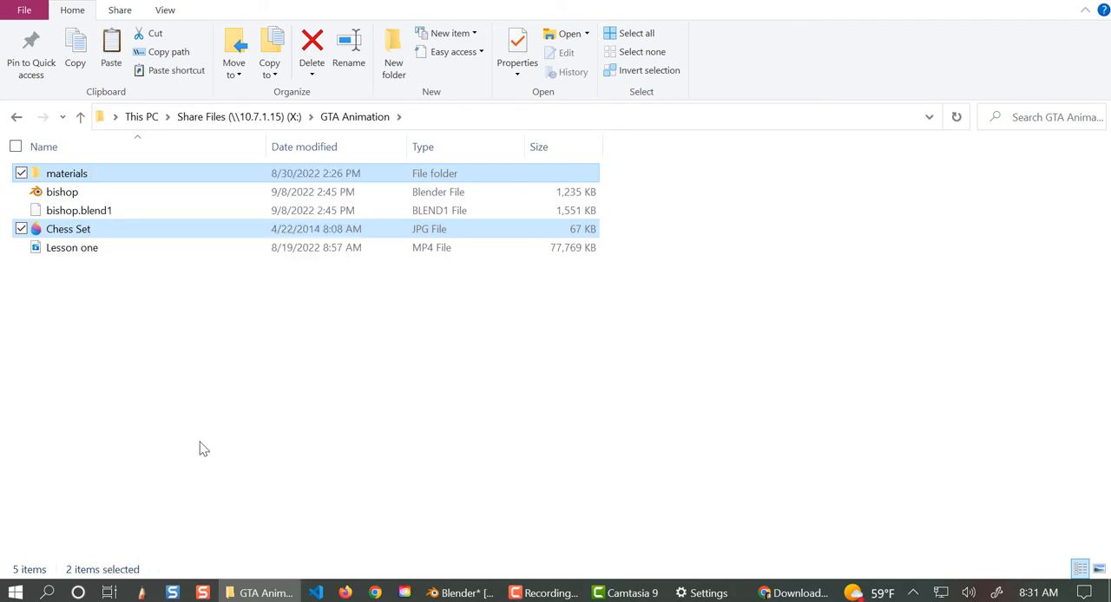
- Paste the copied materials folder and Chess Set image into Chessboardp7, in the current school year's Blender folder on Local Disk (H:)
{"action": "left_click", "coordinate": [80, 117]}
{"action": "left_click", "coordinate": [80, 116]}
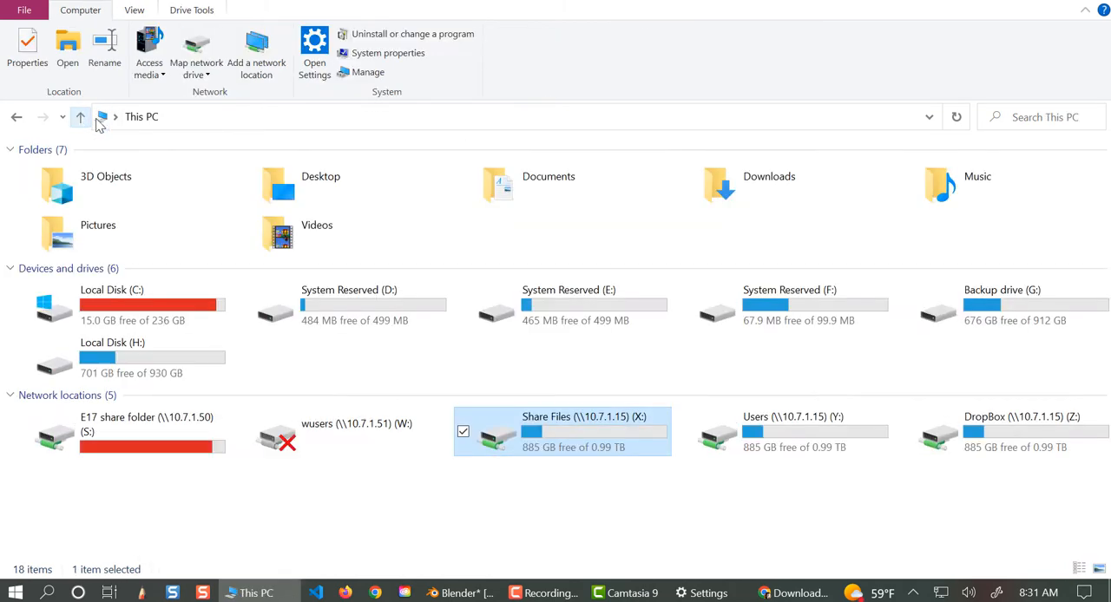
{"action": "double_click", "coordinate": [104, 358]}
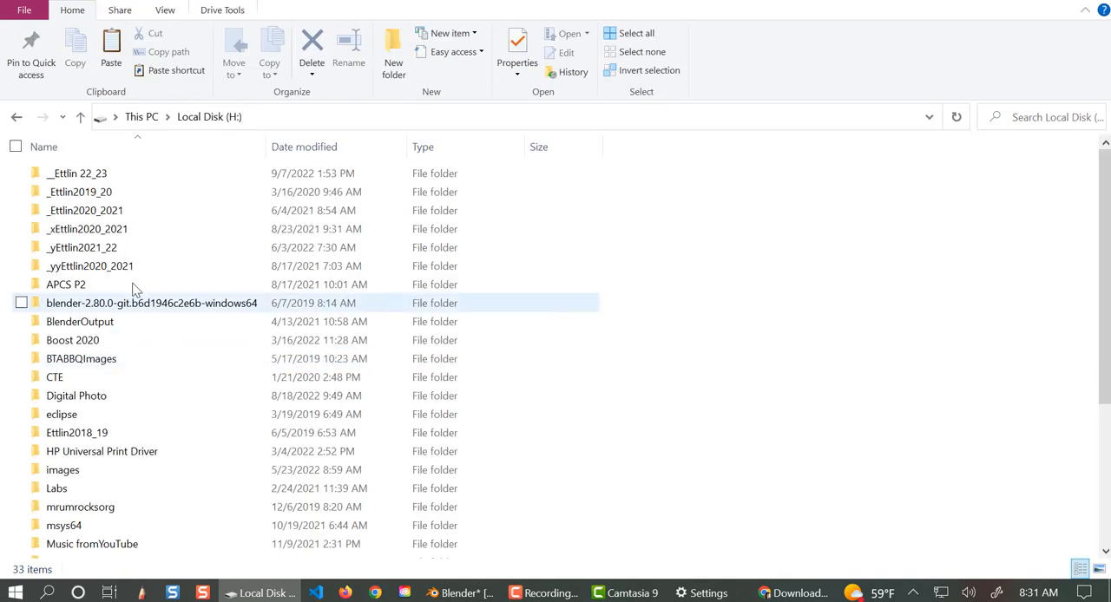
{"action": "double_click", "coordinate": [83, 173]}
{"action": "double_click", "coordinate": [83, 192]}
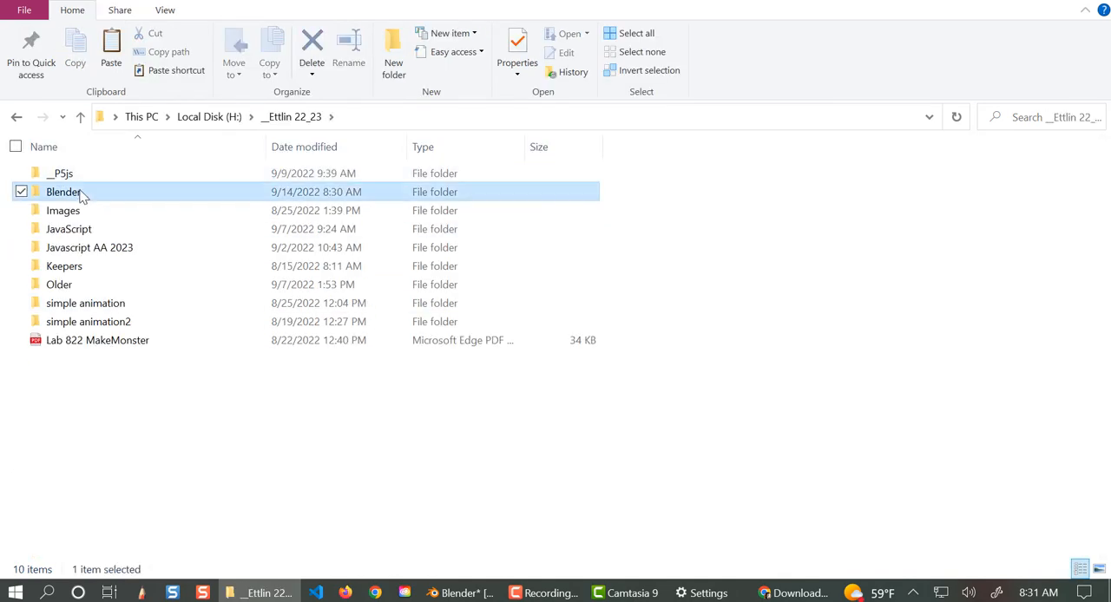
{"action": "double_click", "coordinate": [100, 235]}
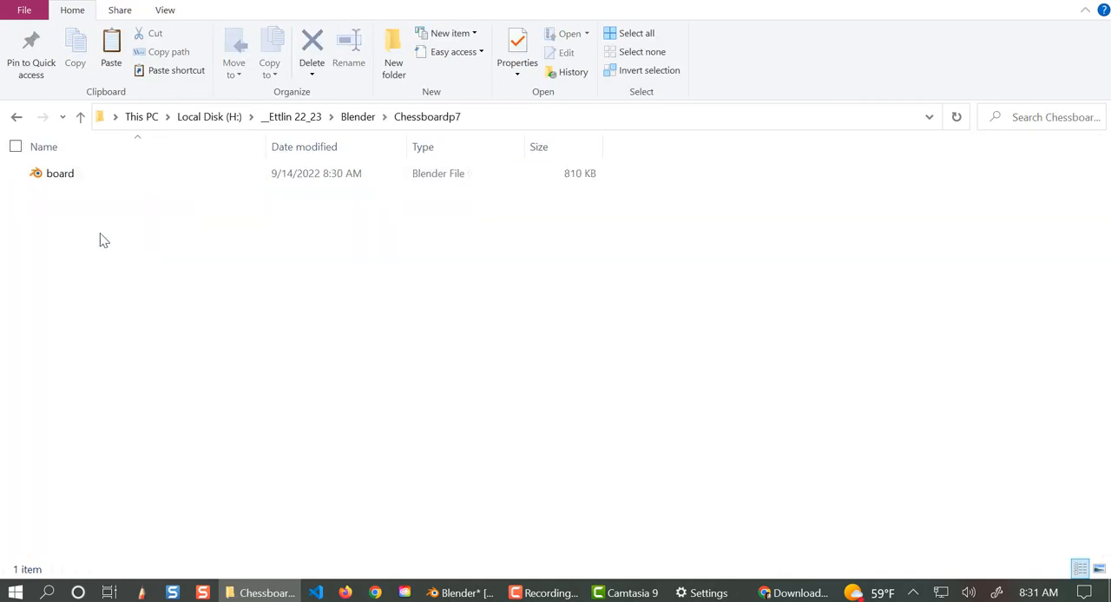
{"action": "right_click", "coordinate": [279, 349]}
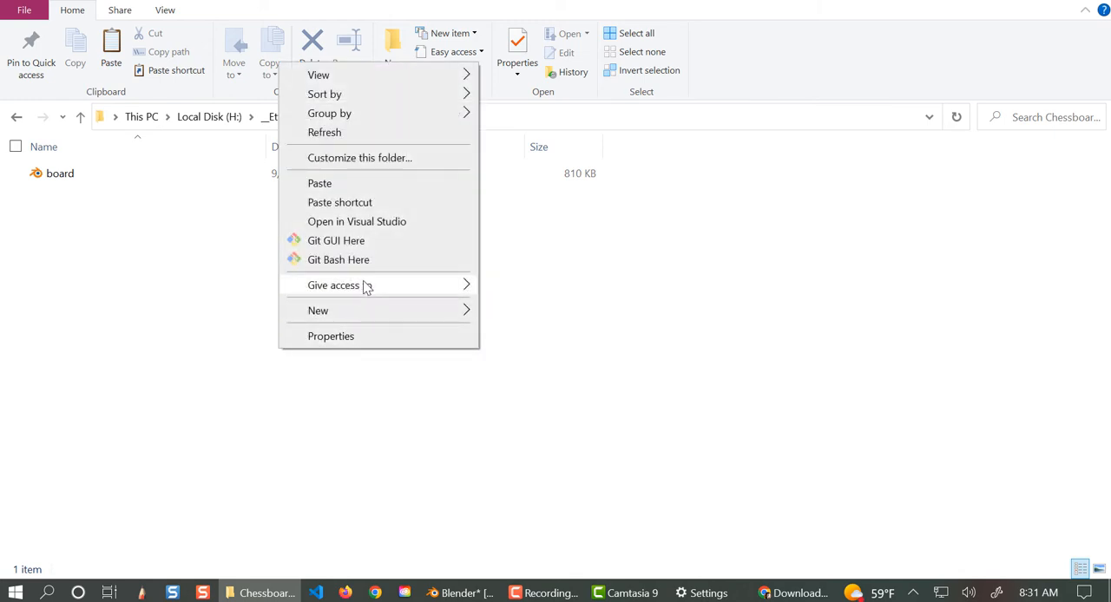
{"action": "left_click", "coordinate": [347, 184]}
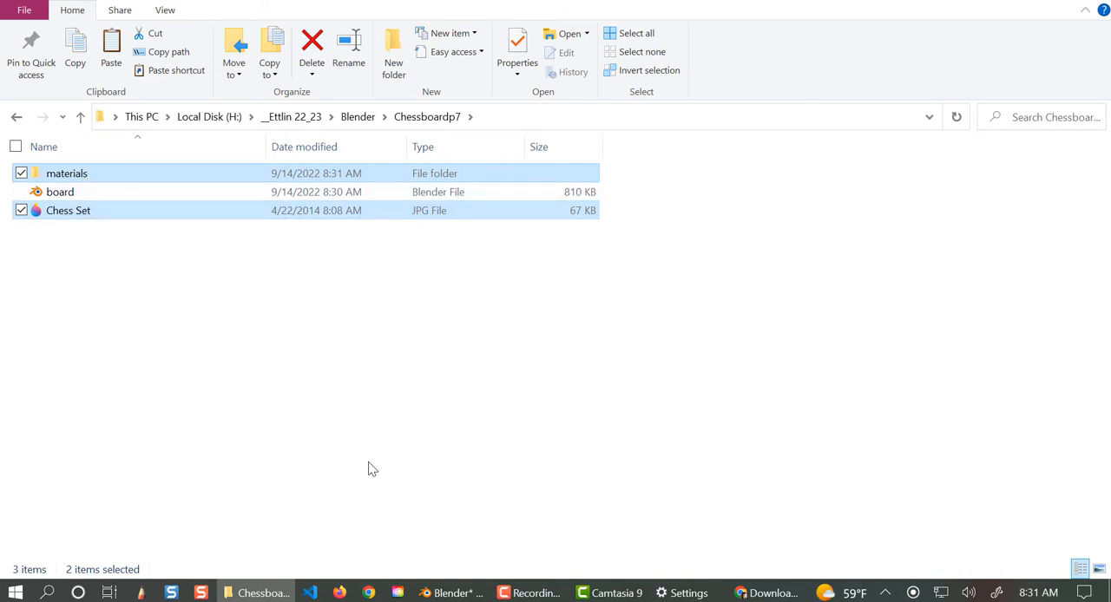
{"action": "right_click", "coordinate": [55, 197]}
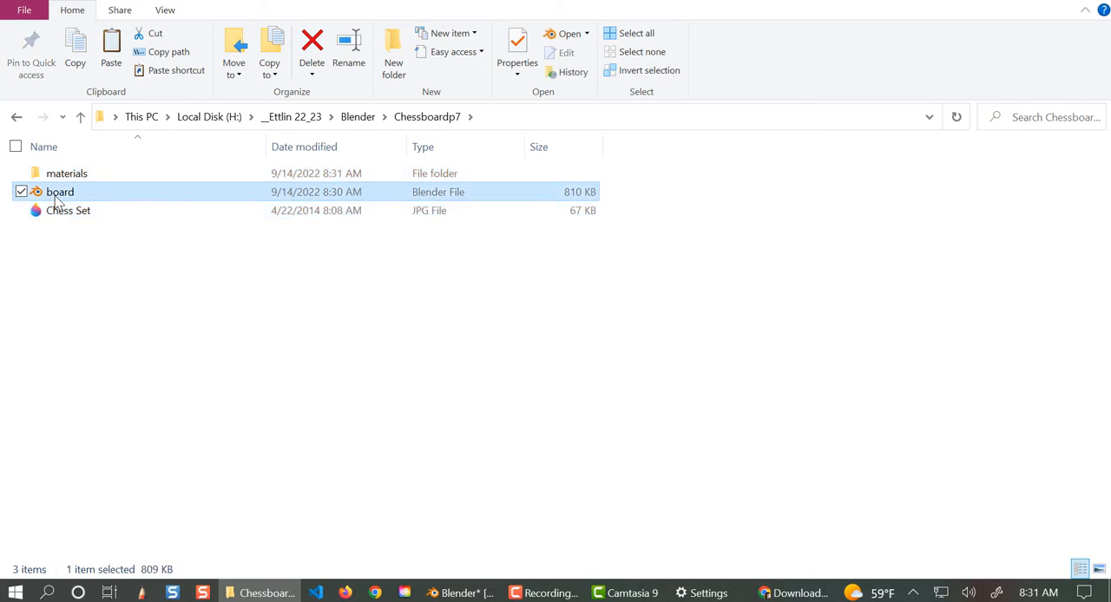
- Rename the board Blender file in the Chessboardp7 folder to 220914board
{"action": "left_click", "coordinate": [108, 516]}
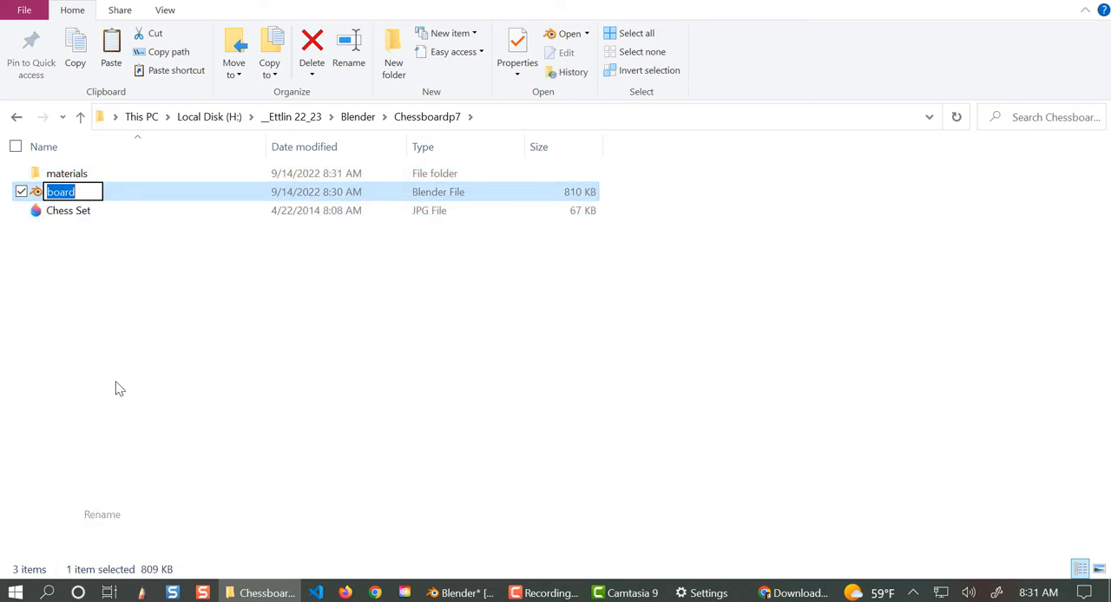
{"action": "key", "text": "Home"}
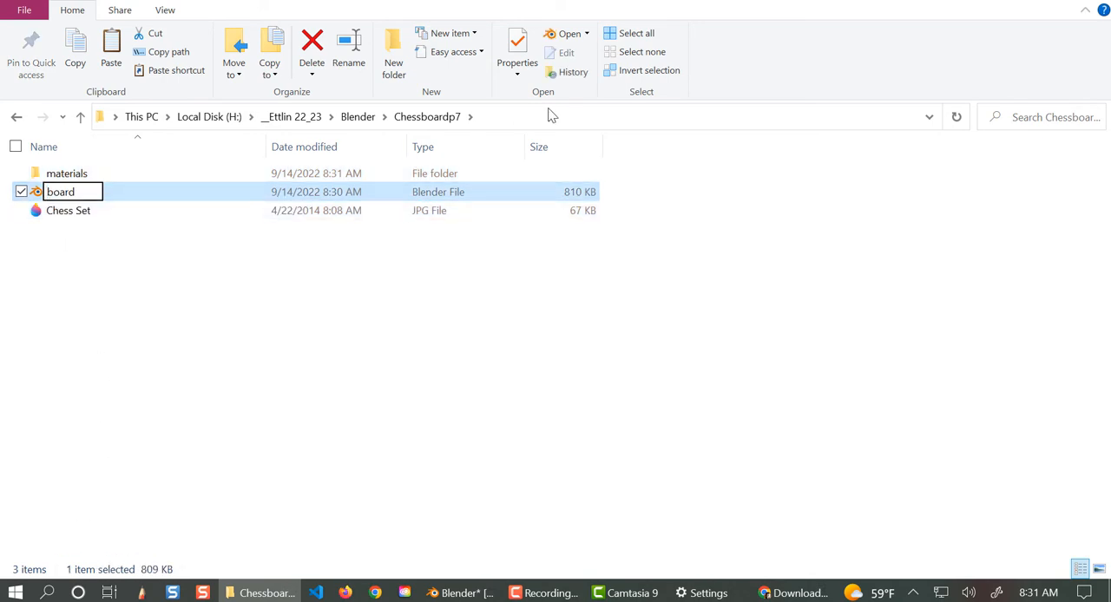
{"action": "type", "text": "2209"}
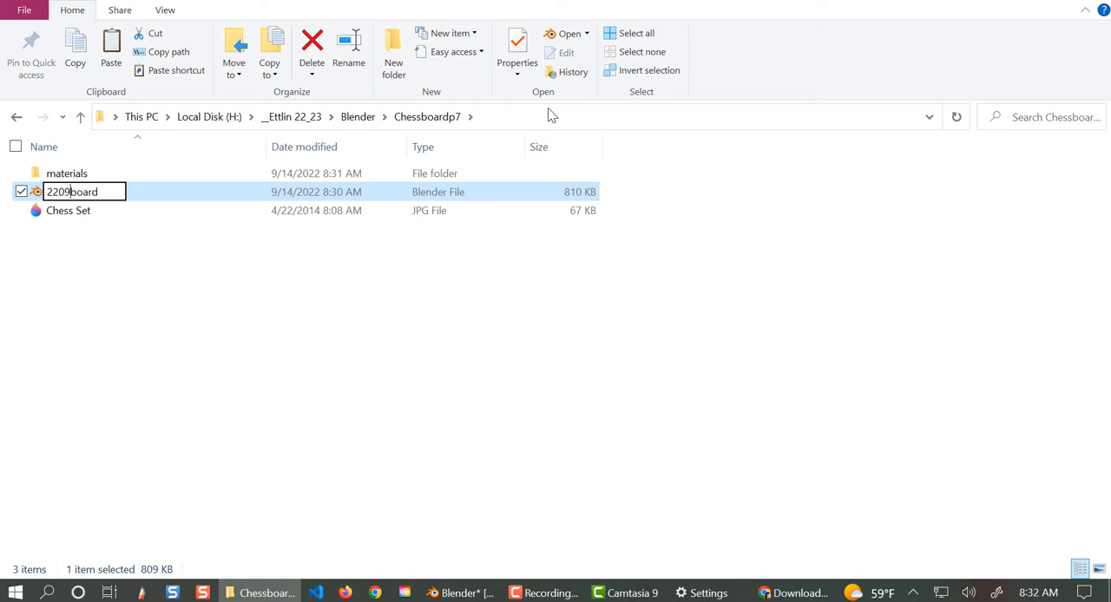
{"action": "type", "text": "14"}
{"action": "left_click", "coordinate": [293, 508]}
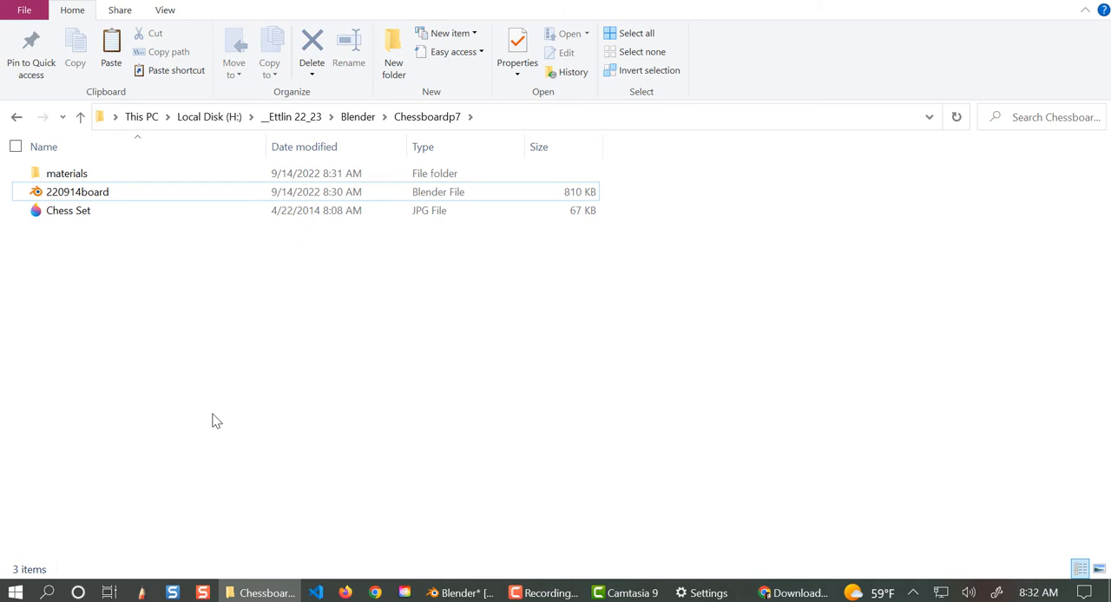
- Switch to Blender and browse for data to append inside meta_massive_materials_lib15.blend in the project's materials folder
{"action": "left_click", "coordinate": [465, 594]}
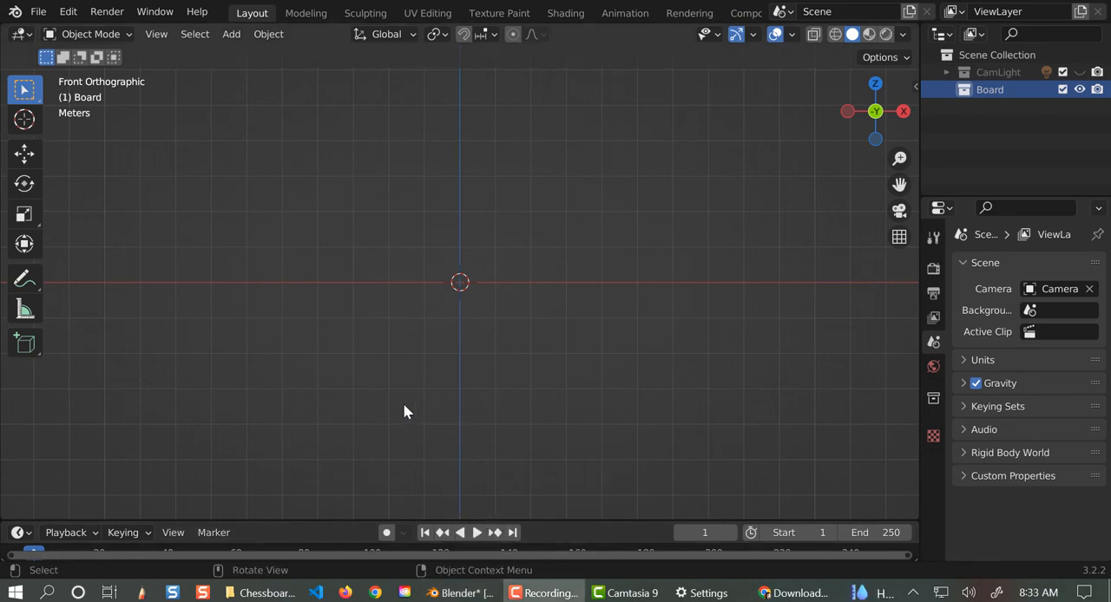
{"action": "left_click", "coordinate": [38, 11]}
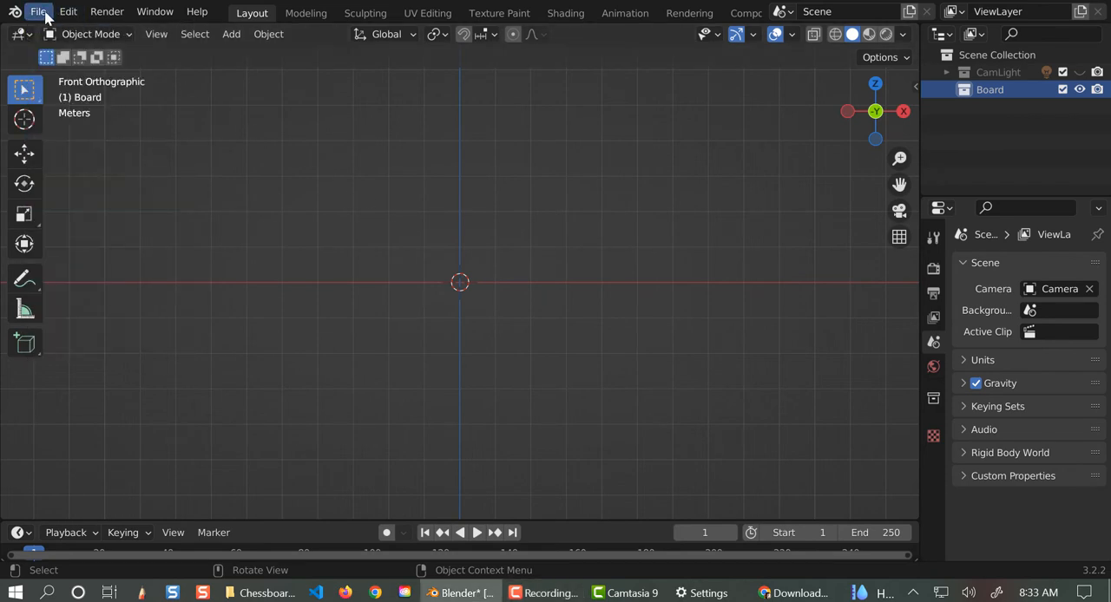
{"action": "left_click", "coordinate": [39, 12]}
{"action": "left_click", "coordinate": [83, 200]}
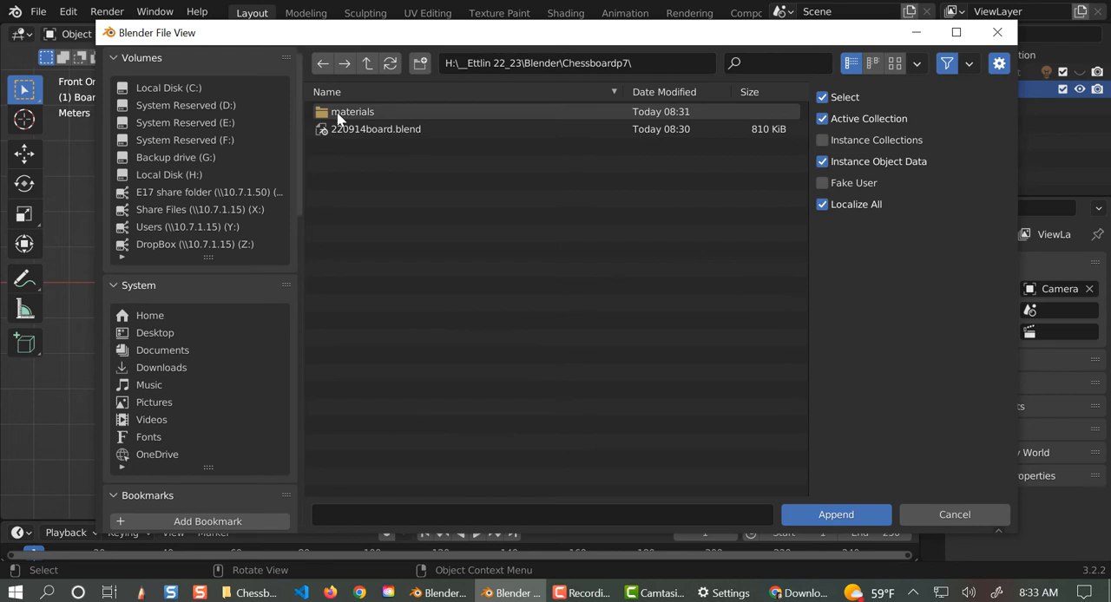
{"action": "double_click", "coordinate": [337, 112]}
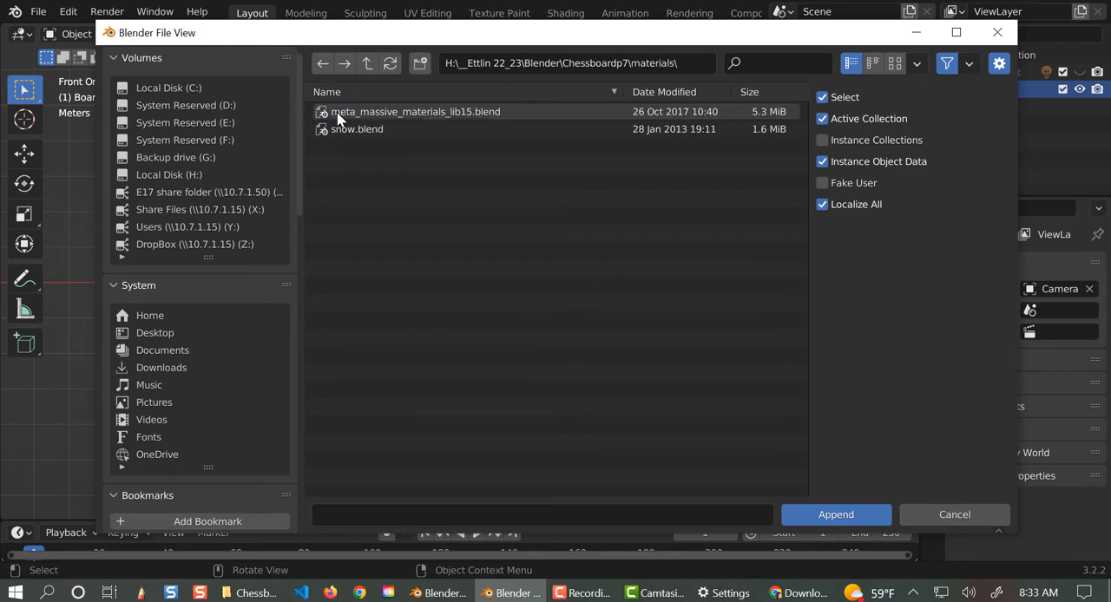
{"action": "double_click", "coordinate": [336, 112]}
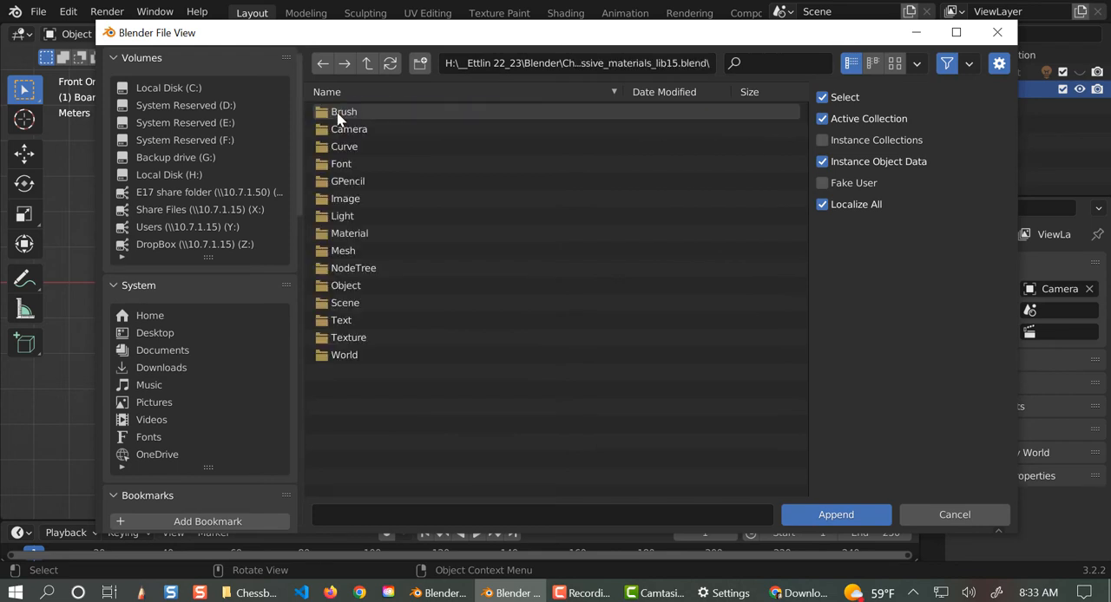
- Append the wood_04_G material from the library's Material category
{"action": "double_click", "coordinate": [339, 233]}
{"action": "scroll", "coordinate": [425, 345], "scroll_direction": "down", "scroll_amount": 2}
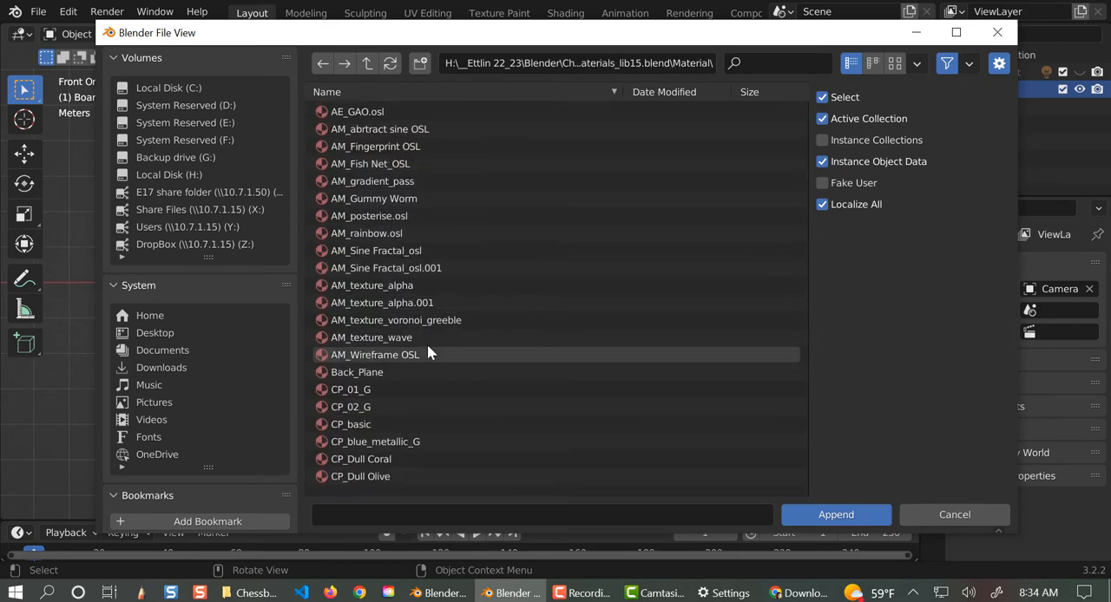
{"action": "scroll", "coordinate": [427, 345], "scroll_direction": "down", "scroll_amount": 3}
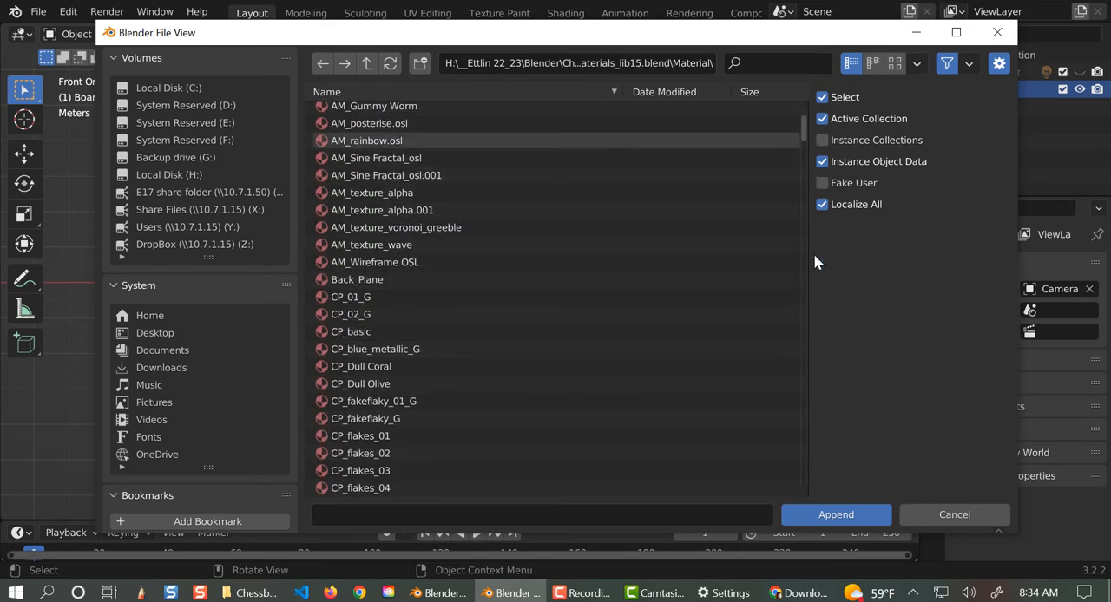
{"action": "left_click", "coordinate": [808, 388]}
{"action": "left_click_drag", "start_coordinate": [805, 151], "coordinate": [797, 493]}
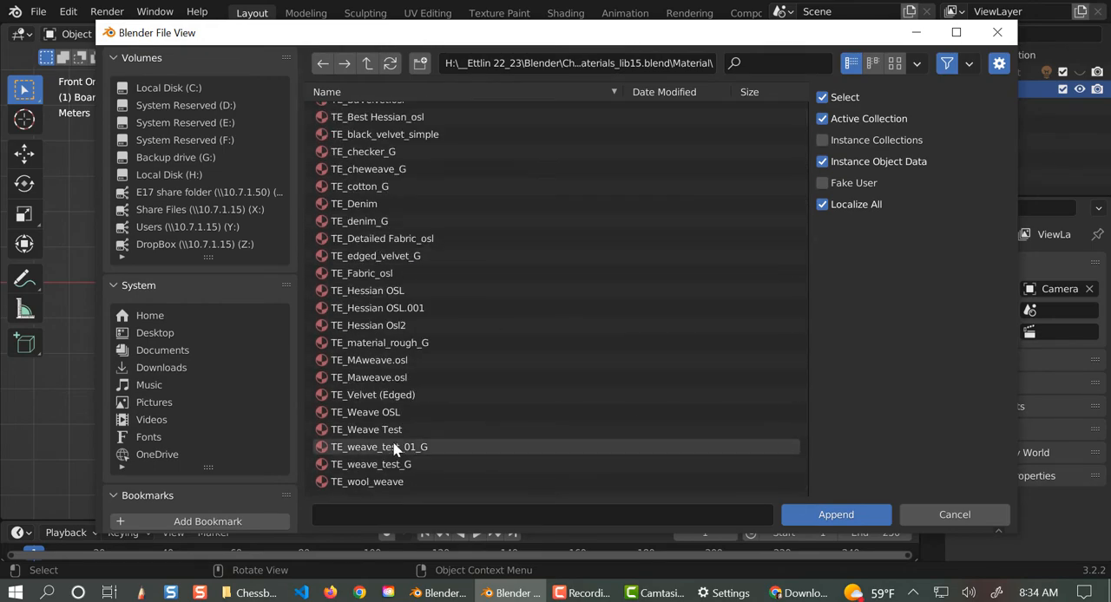
{"action": "scroll", "coordinate": [402, 441], "scroll_direction": "down", "scroll_amount": 3}
{"action": "scroll", "coordinate": [402, 441], "scroll_direction": "down", "scroll_amount": 5}
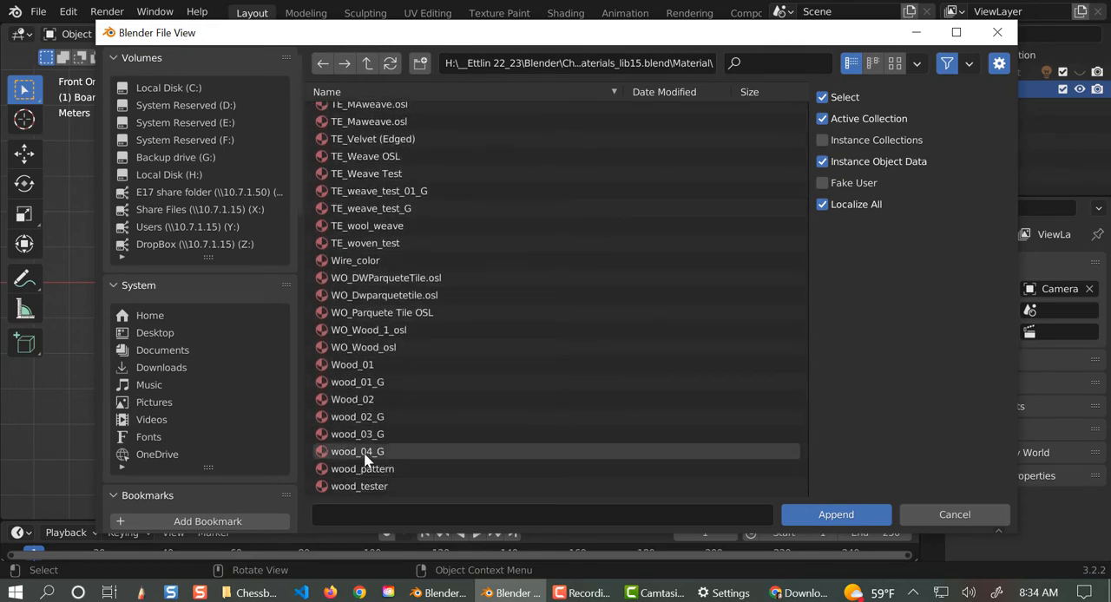
{"action": "double_click", "coordinate": [389, 454]}
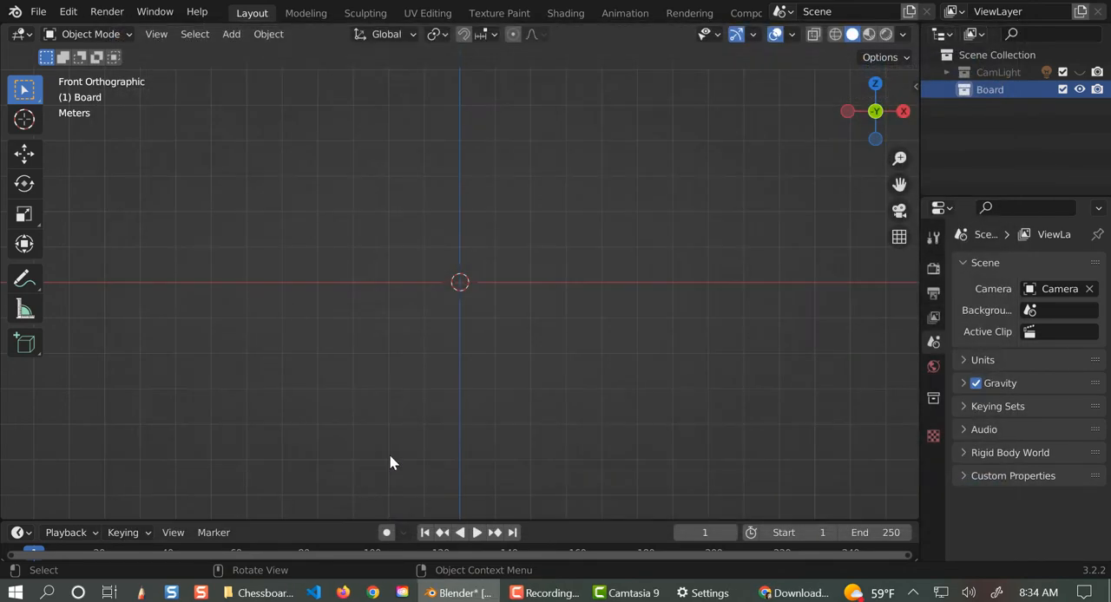
- Append the CP_Glossy Yellow material from the same material library
{"action": "left_click", "coordinate": [38, 11]}
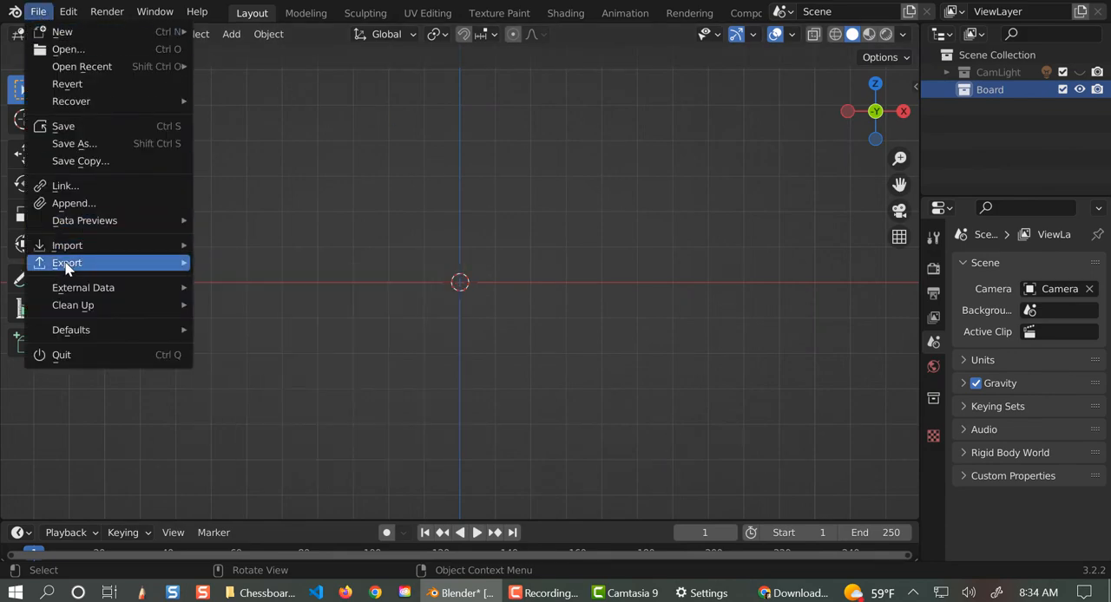
{"action": "left_click", "coordinate": [72, 204]}
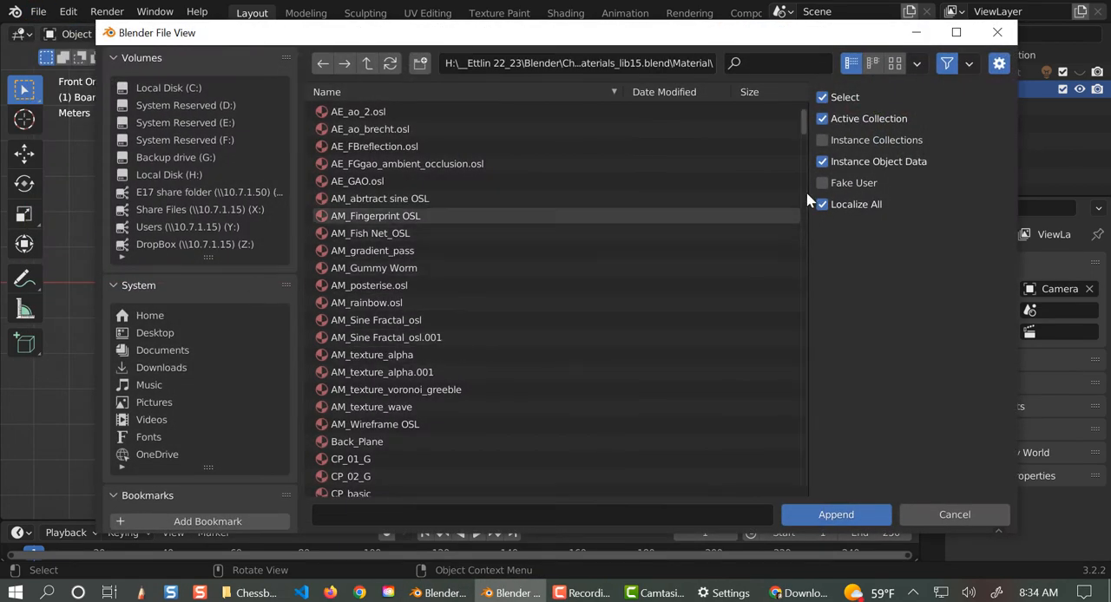
{"action": "left_click_drag", "start_coordinate": [802, 126], "coordinate": [788, 146]}
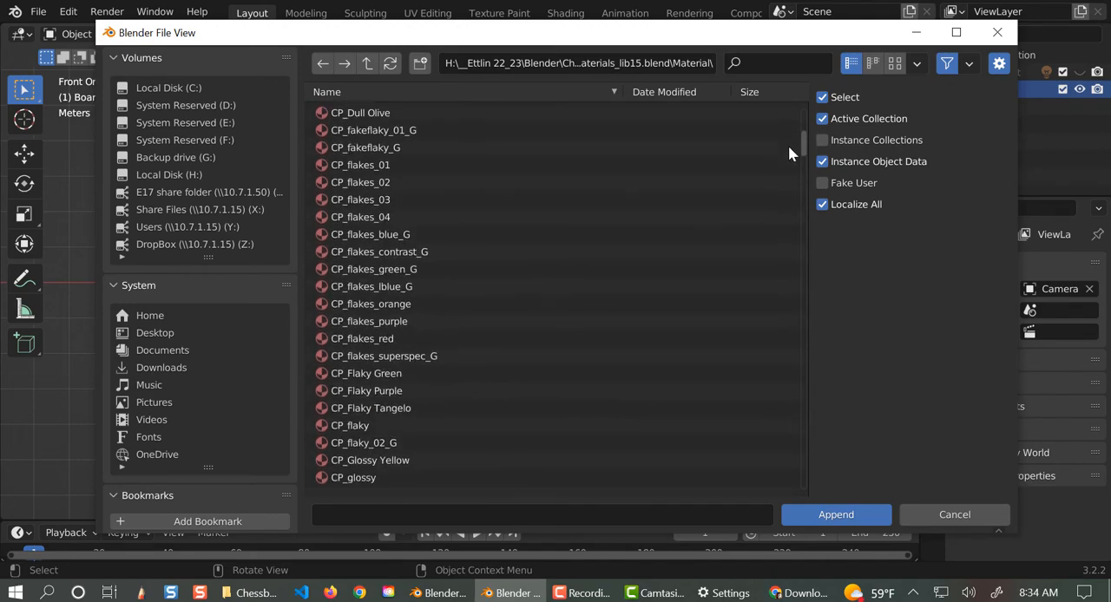
{"action": "double_click", "coordinate": [359, 464]}
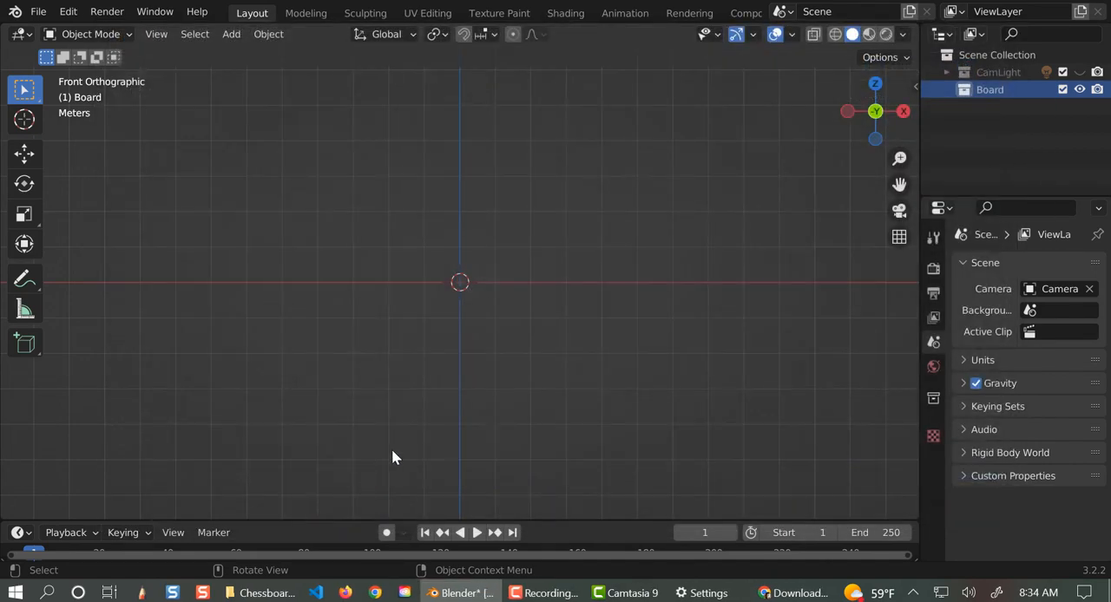
- Append the CP_blue_metallic_G material from the same material library
{"action": "left_click", "coordinate": [36, 12]}
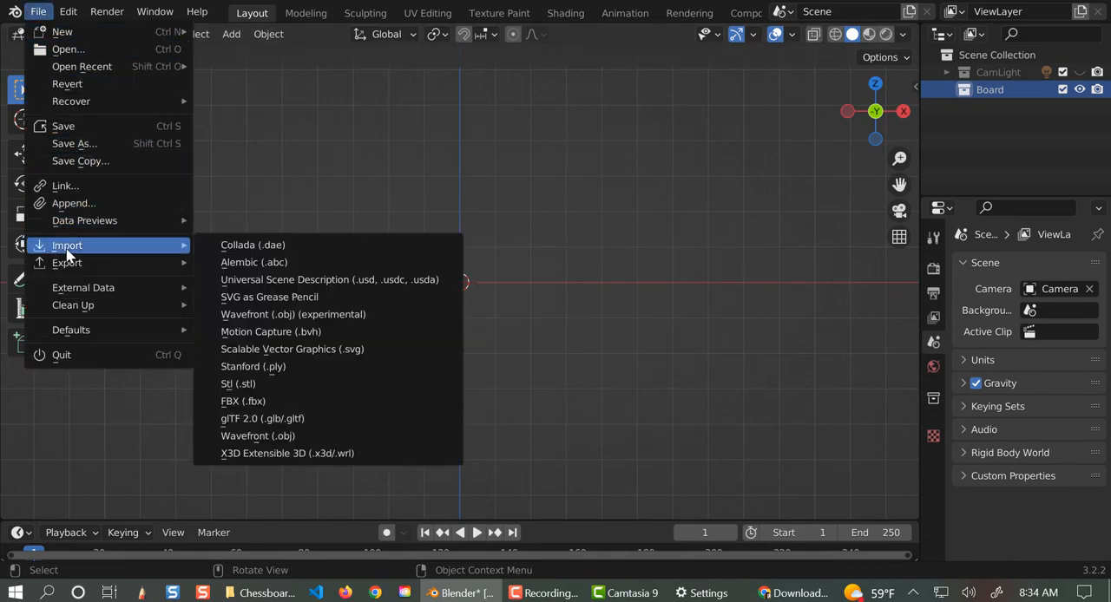
{"action": "left_click", "coordinate": [66, 204]}
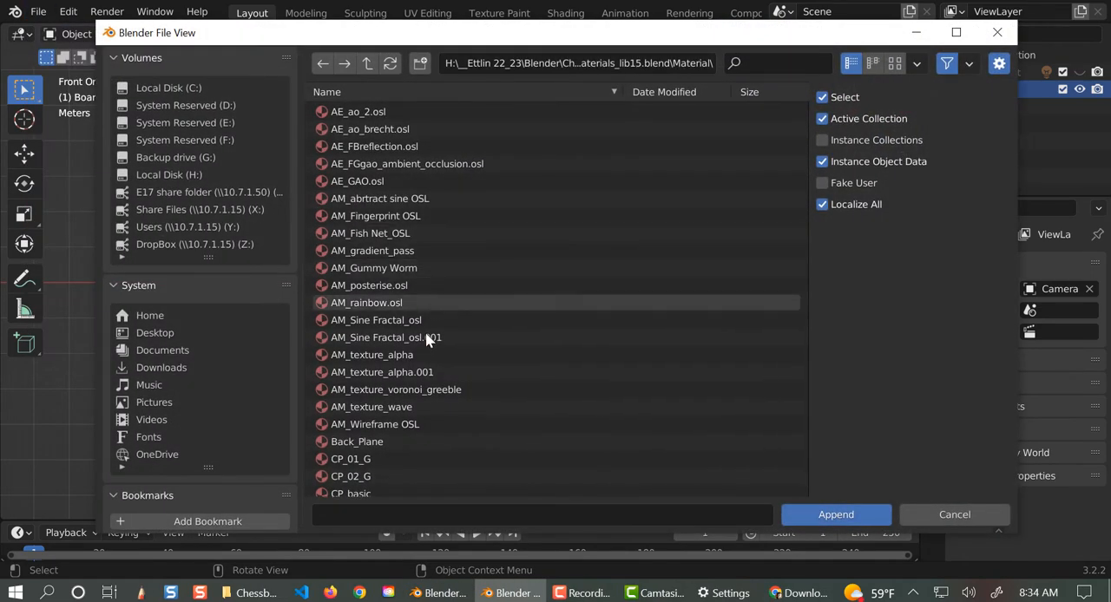
{"action": "scroll", "coordinate": [422, 363], "scroll_direction": "down", "scroll_amount": 3}
{"action": "scroll", "coordinate": [420, 356], "scroll_direction": "down", "scroll_amount": 3}
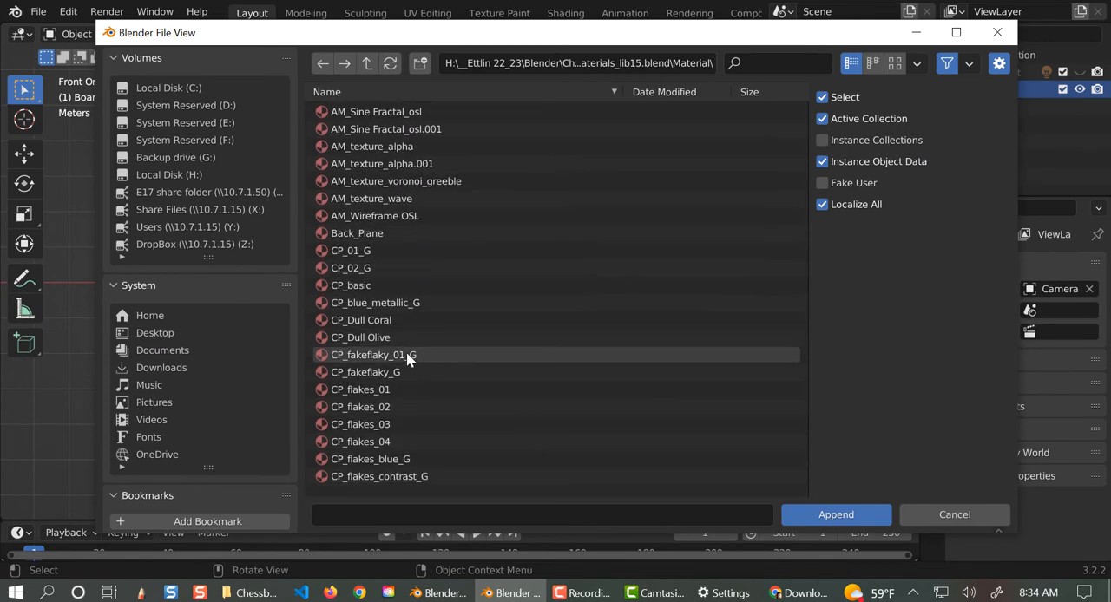
{"action": "double_click", "coordinate": [377, 302]}
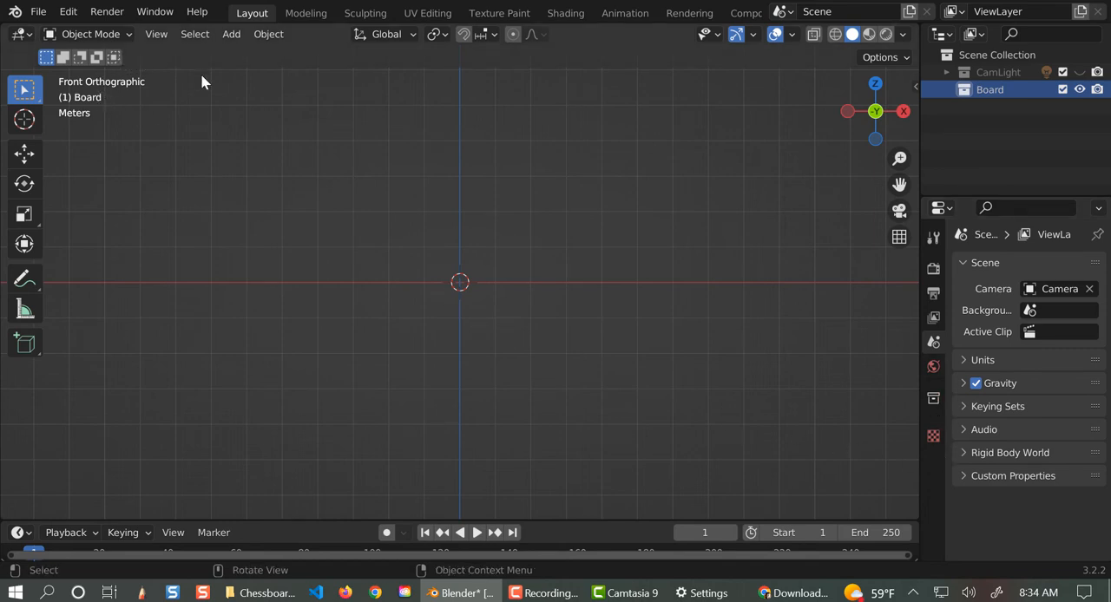
- Add a plane mesh to the Board collection and view it from the top in orthographic view
{"action": "left_click", "coordinate": [227, 37]}
{"action": "mouse_move", "coordinate": [252, 54]}
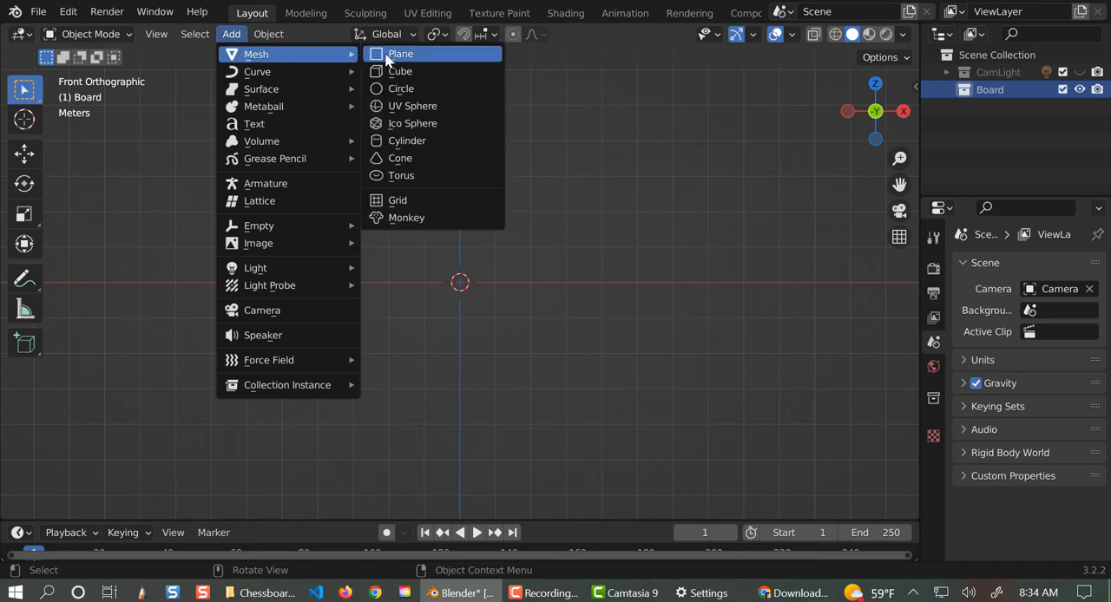
{"action": "left_click", "coordinate": [387, 56]}
{"action": "middle_click_drag", "start_coordinate": [461, 225], "coordinate": [583, 337]}
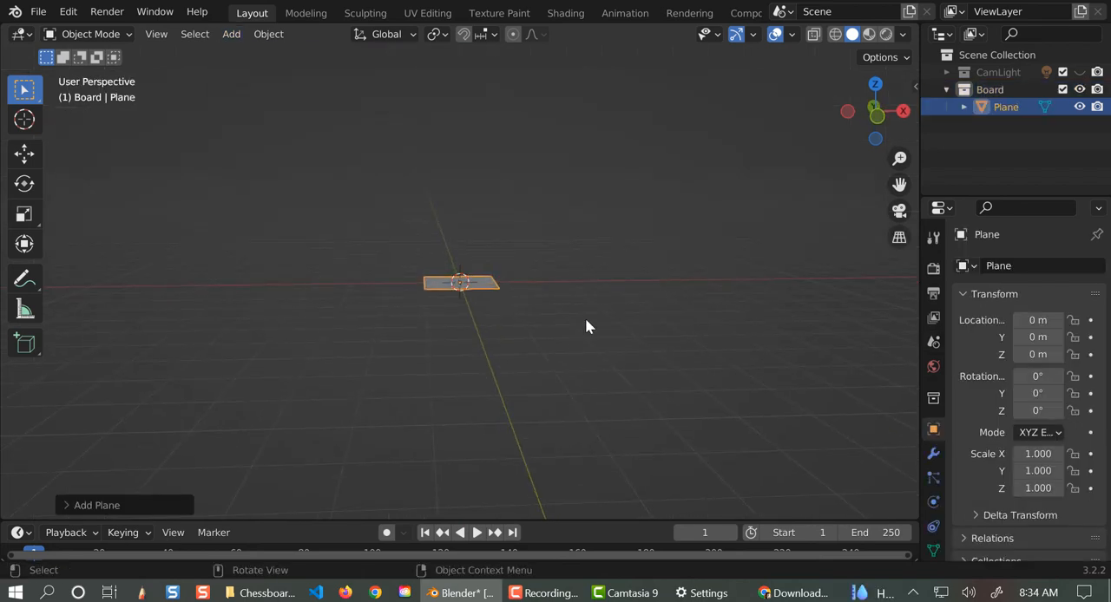
{"action": "key", "text": "KP_7"}
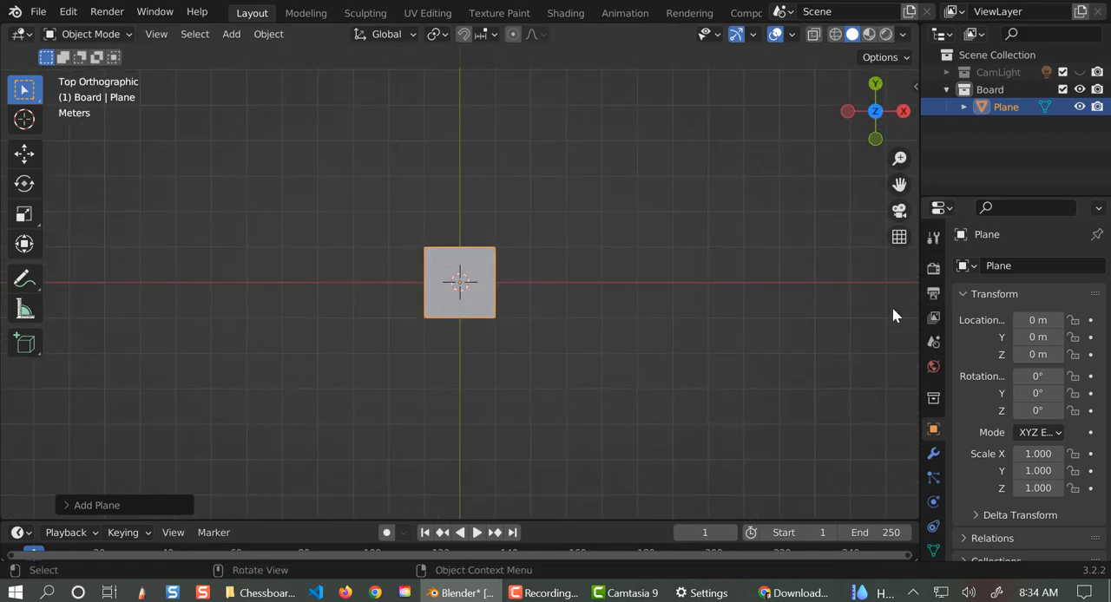
- Enable the Screencast Keys overlay in the viewport and reselect the plane
{"action": "key", "text": "n"}
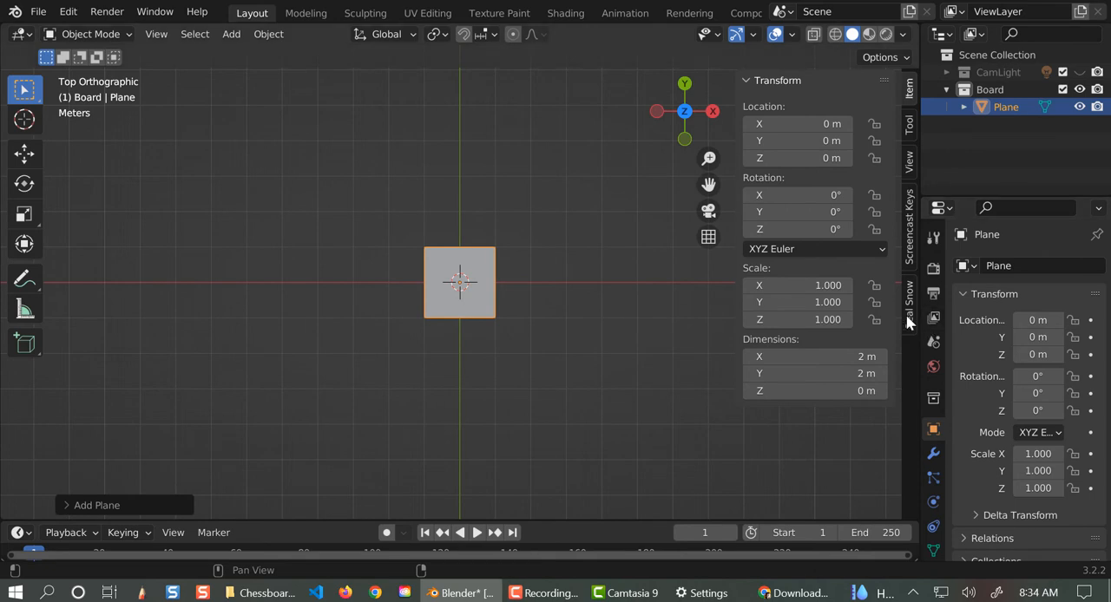
{"action": "left_click", "coordinate": [909, 252]}
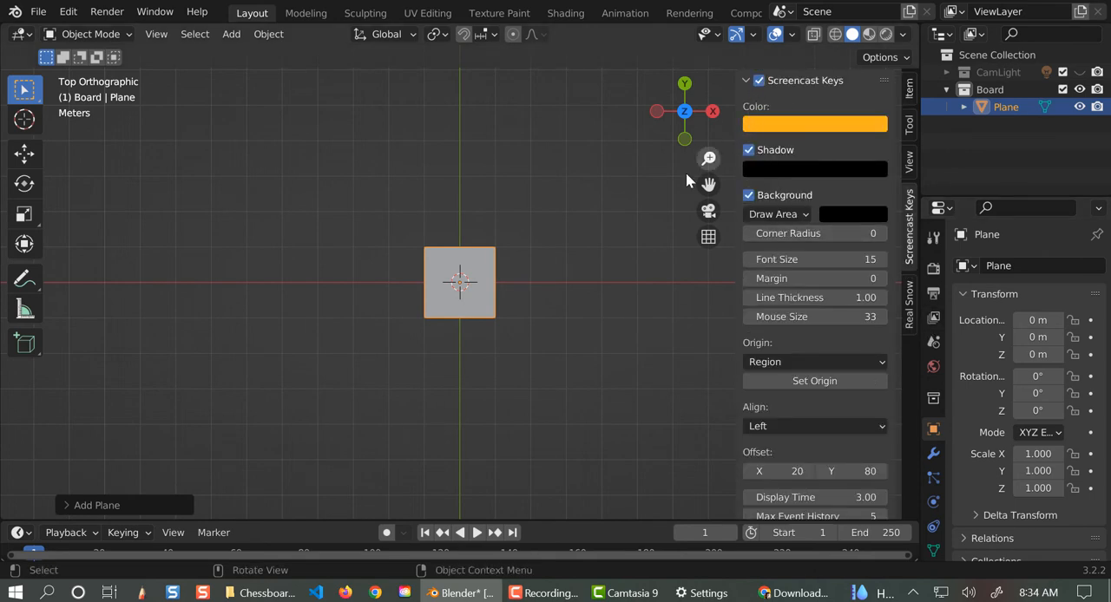
{"action": "left_click", "coordinate": [653, 200]}
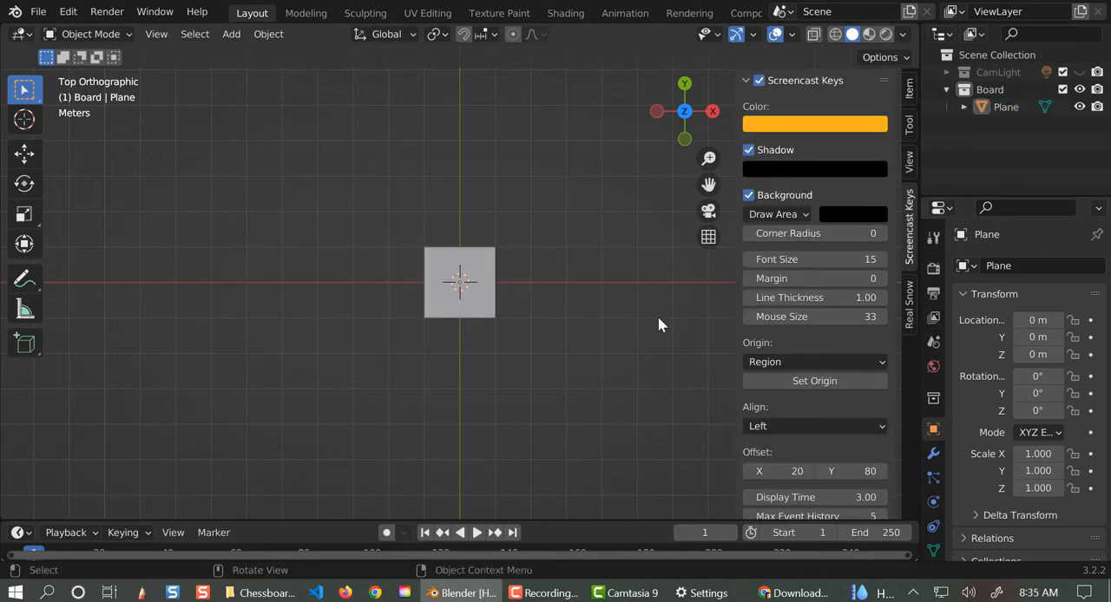
{"action": "left_click", "coordinate": [444, 302]}
{"action": "key", "text": "n"}
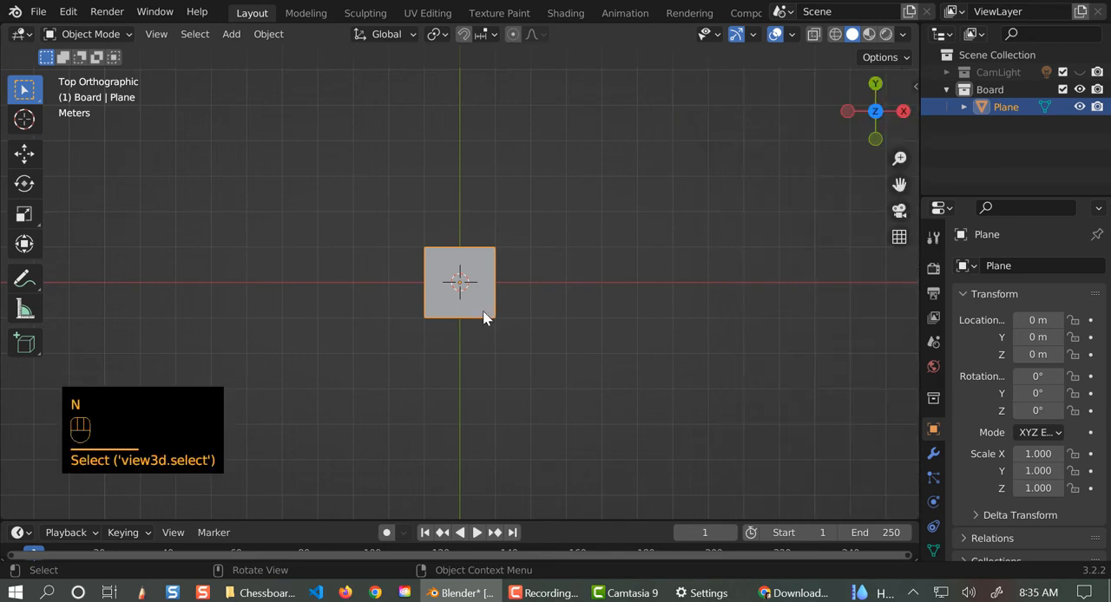
- Scale the plane up uniformly to about 2.96 times its original size
{"action": "key", "text": "s"}
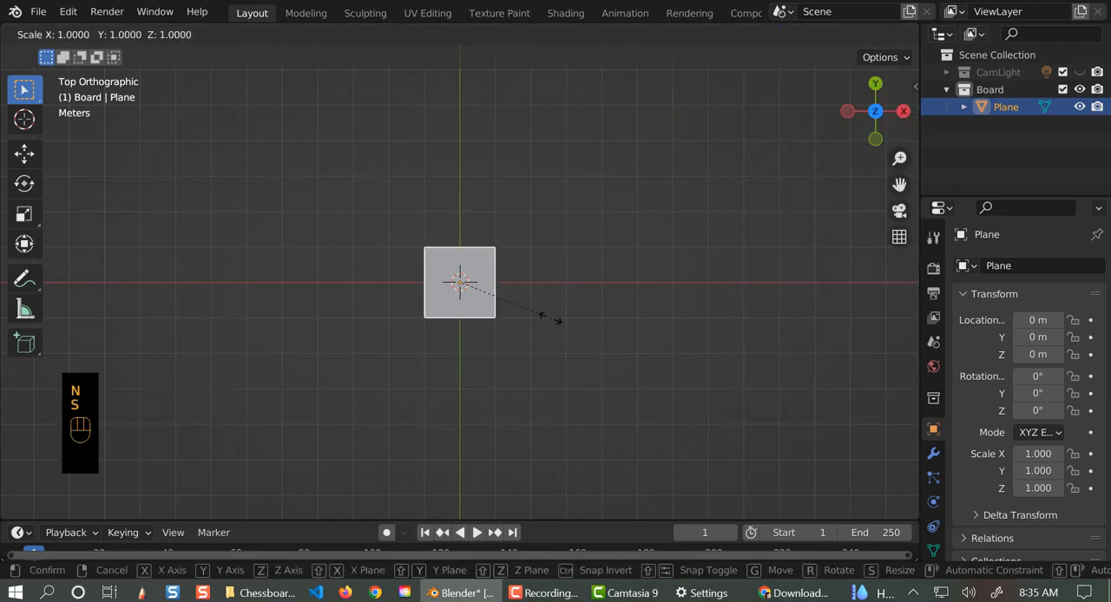
{"action": "left_click", "coordinate": [688, 459]}
{"action": "key", "text": "s"}
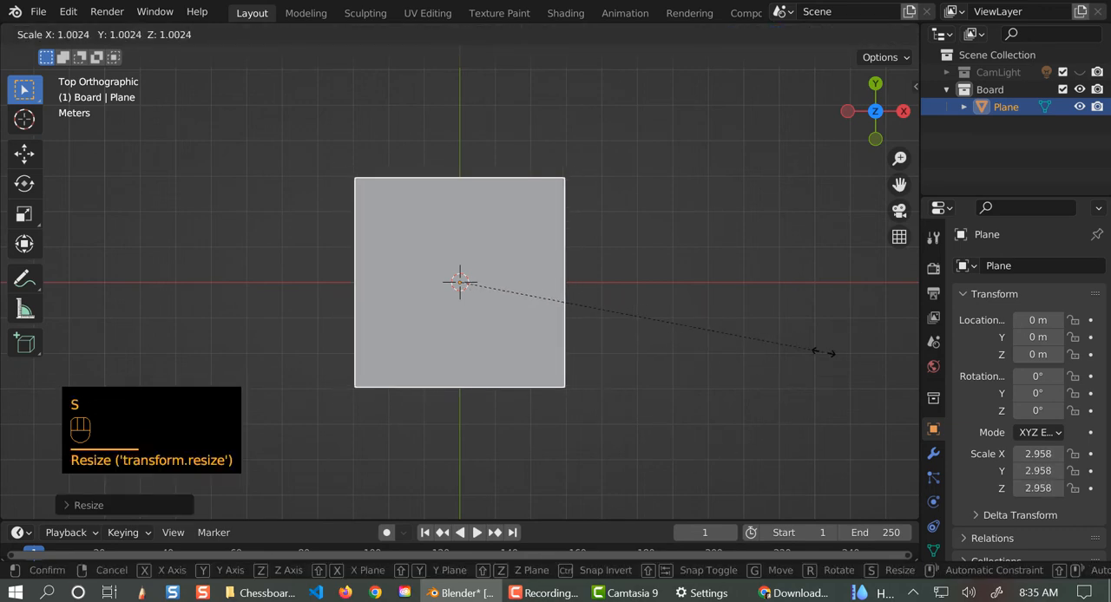
{"action": "left_click", "coordinate": [780, 359]}
- Set the plane's X, Y and Z scale values to exactly 3
{"action": "key", "text": "n"}
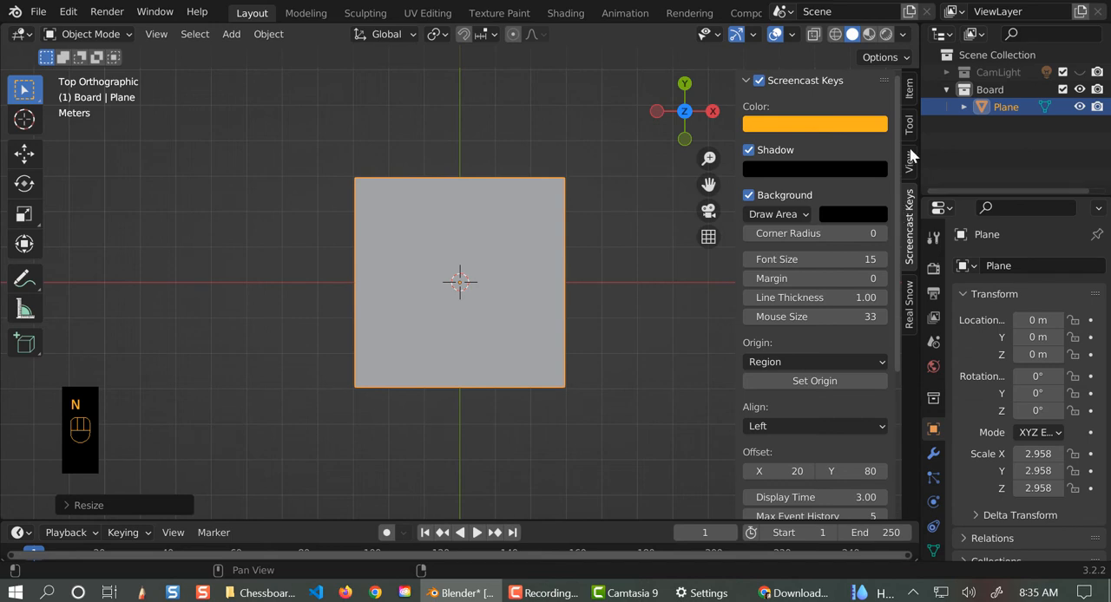
{"action": "left_click", "coordinate": [911, 104]}
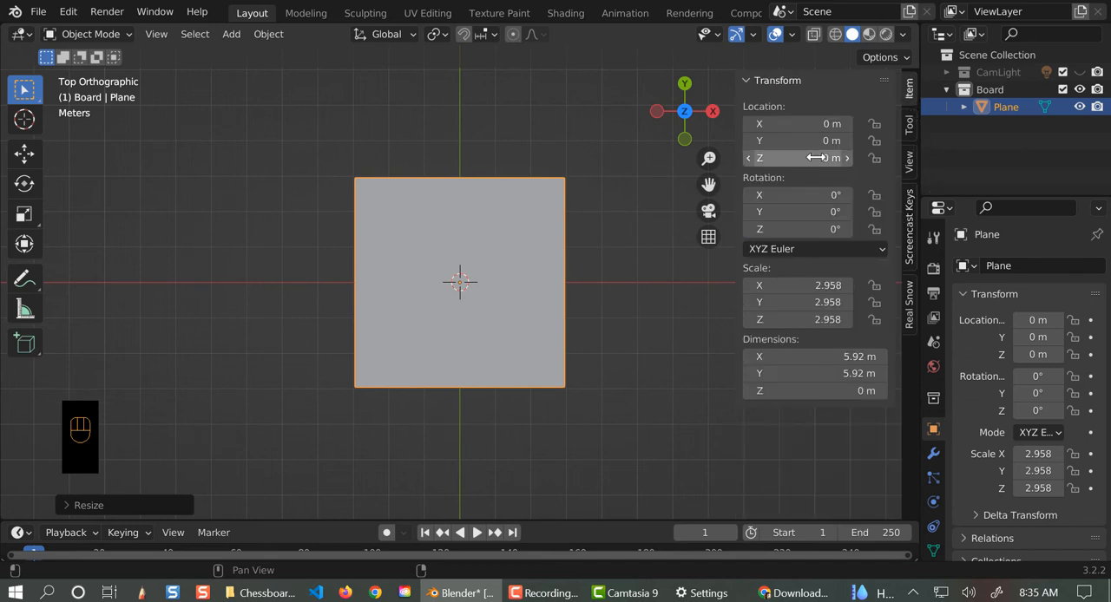
{"action": "left_click", "coordinate": [816, 285]}
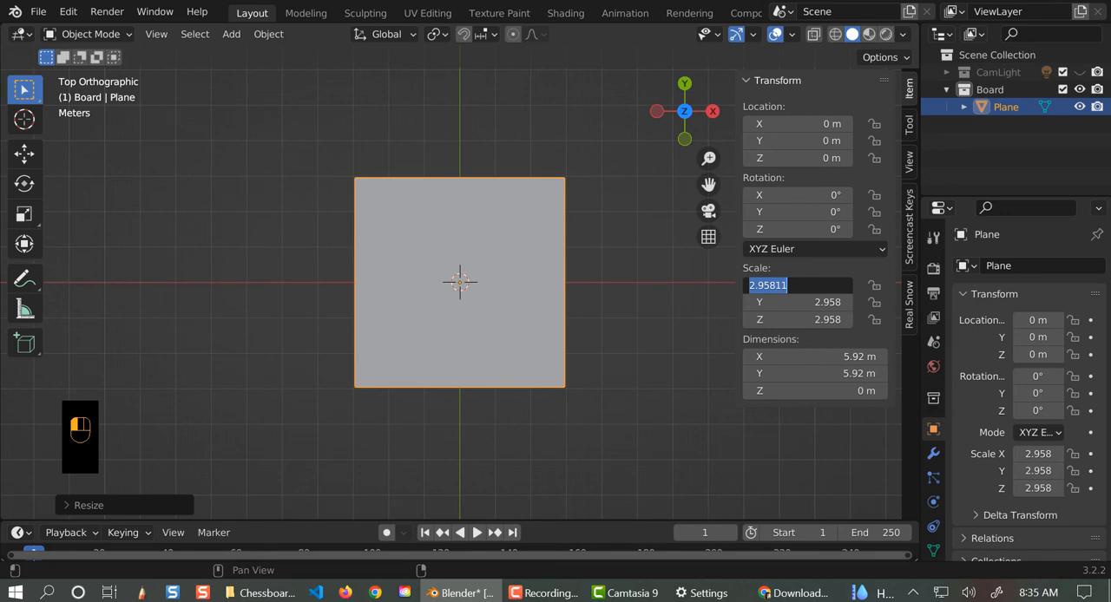
{"action": "type", "text": "3"}
{"action": "key", "text": "Tab"}
{"action": "type", "text": "3"}
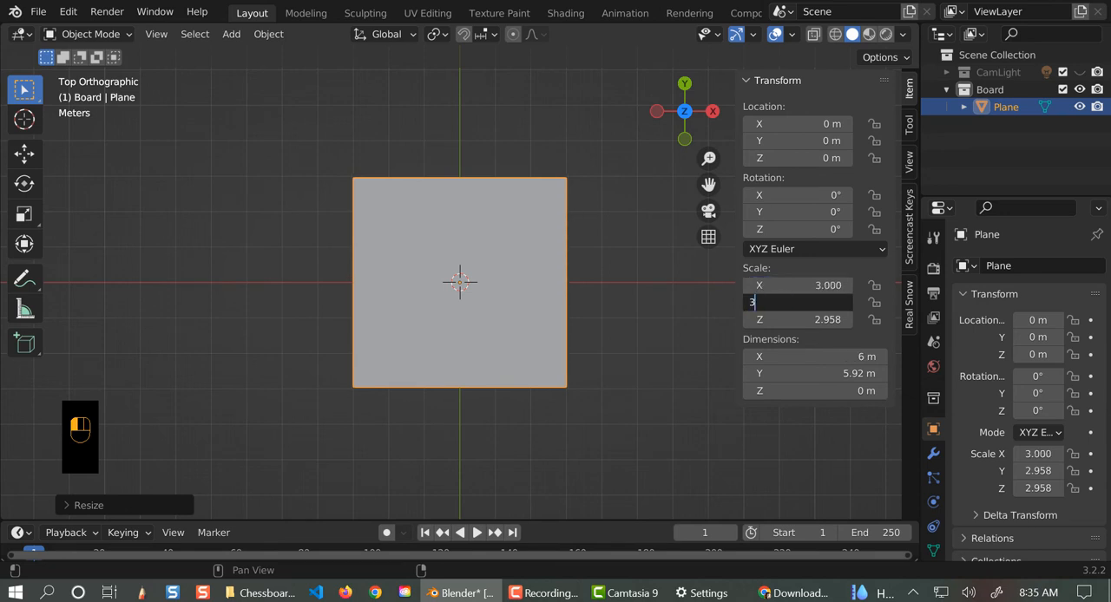
{"action": "key", "text": "Tab"}
{"action": "type", "text": "3"}
{"action": "key", "text": "Tab"}
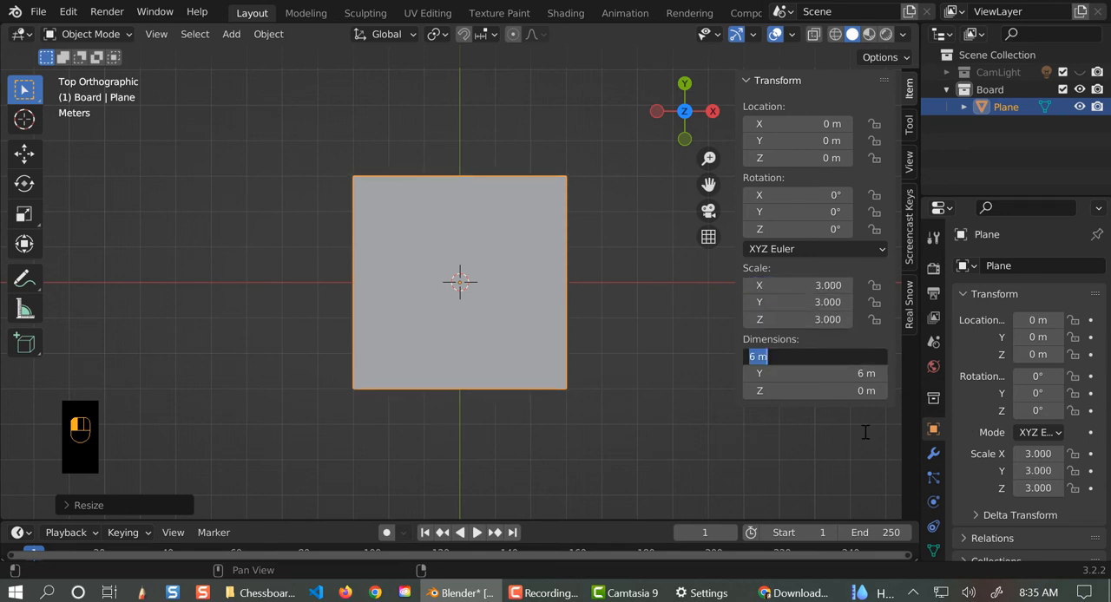
{"action": "left_click", "coordinate": [573, 491]}
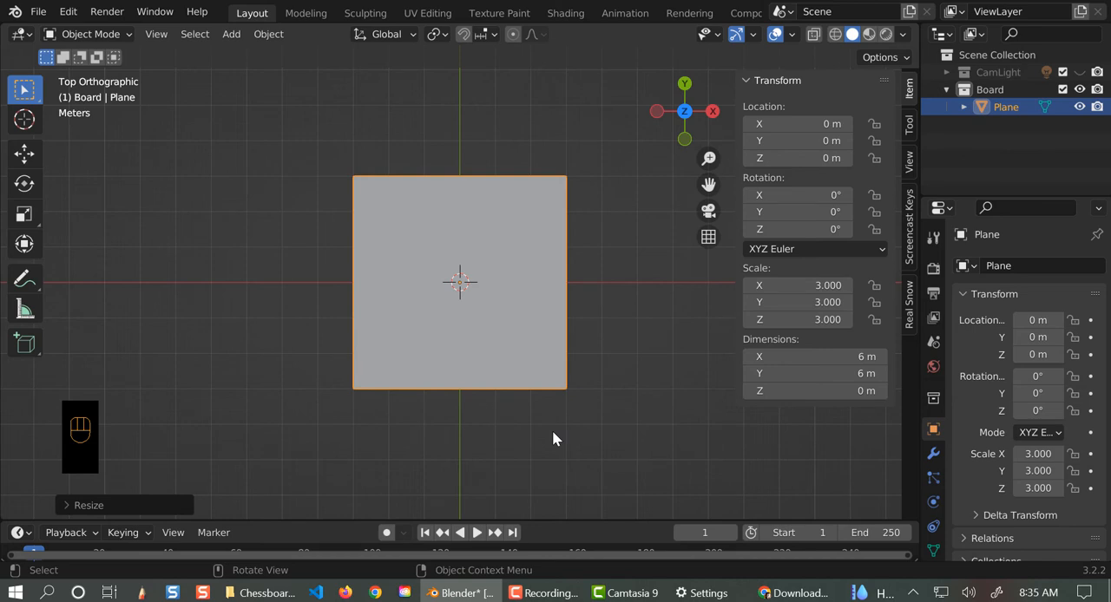
- In Edit Mode and front view, extrude the whole plane upward about 0.046 m to give the board a thin base
{"action": "key", "text": "Tab"}
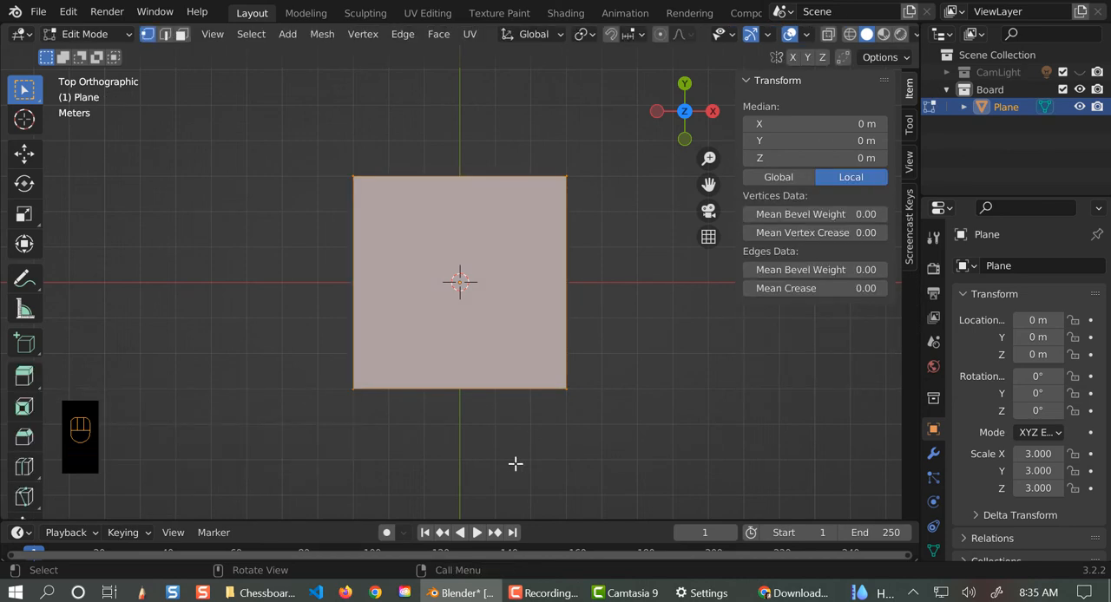
{"action": "key", "text": "KP_1"}
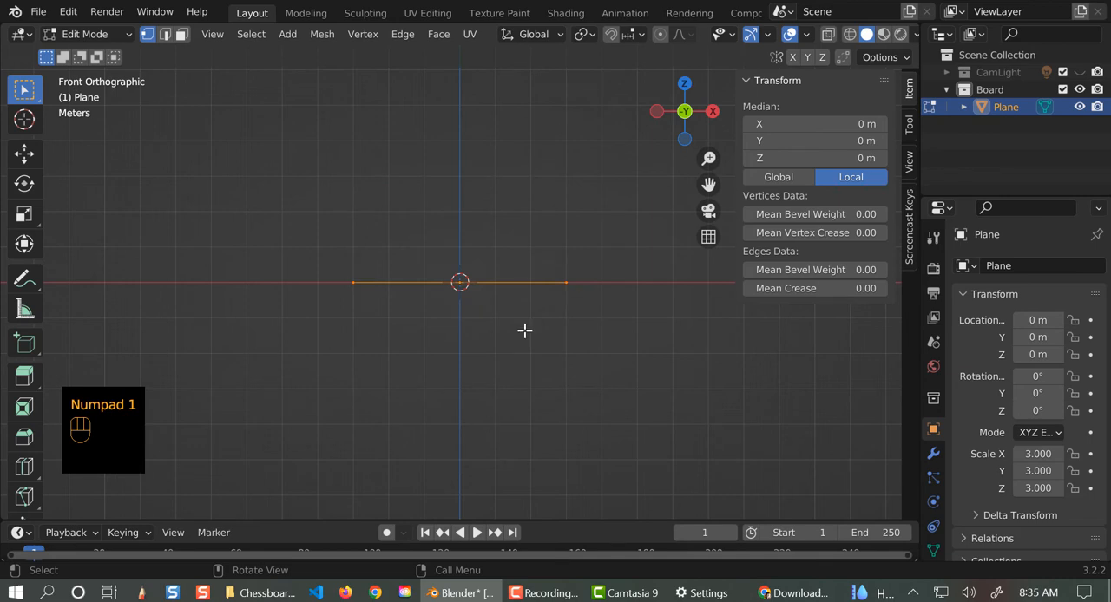
{"action": "scroll", "coordinate": [562, 352], "scroll_direction": "up", "scroll_amount": 5}
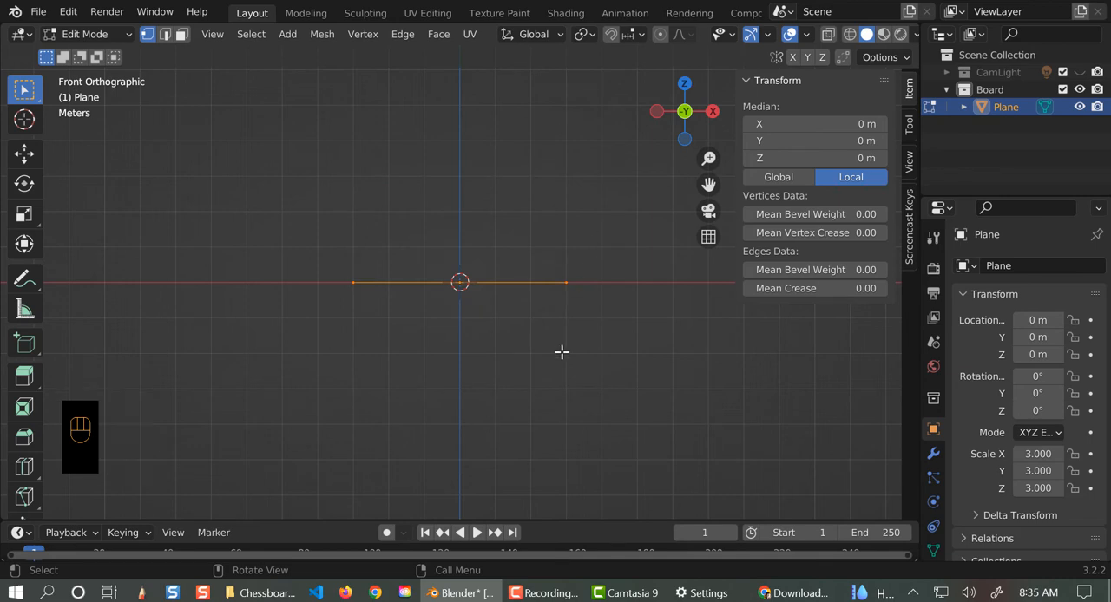
{"action": "key", "text": "e"}
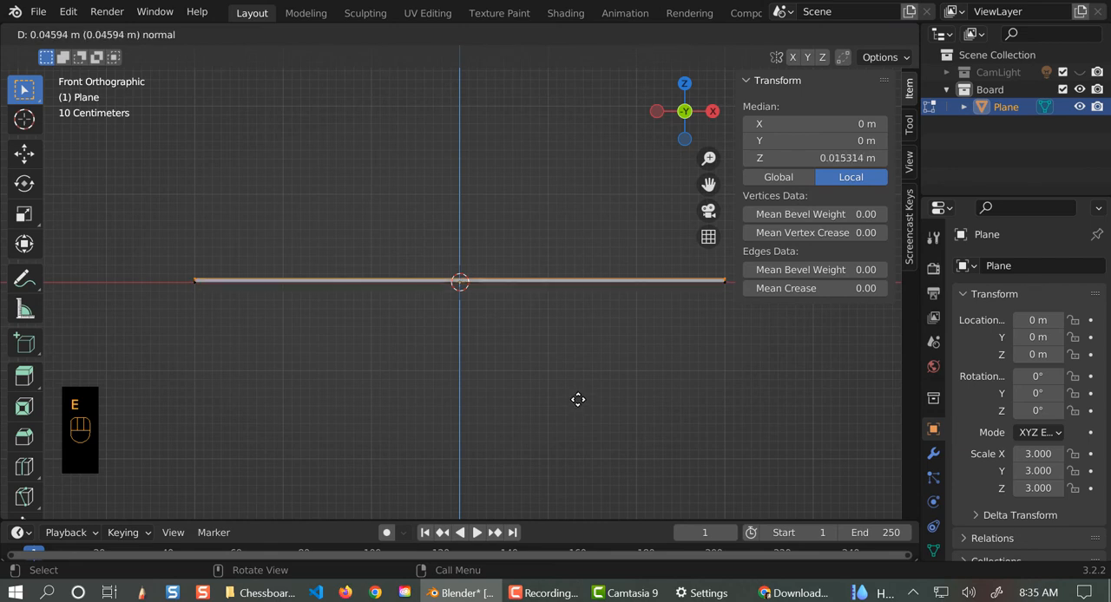
{"action": "left_click", "coordinate": [578, 399]}
- Extrude the top face upward about 0.033 m and scale it in to about 0.9 to form a sloped edge
{"action": "key", "text": "e"}
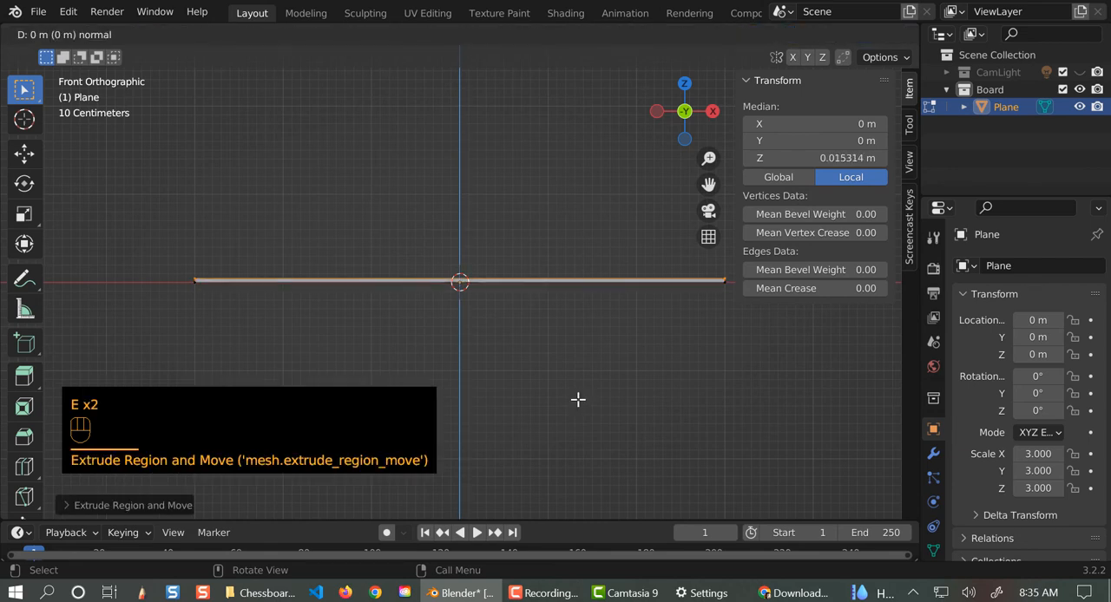
{"action": "key", "text": "z"}
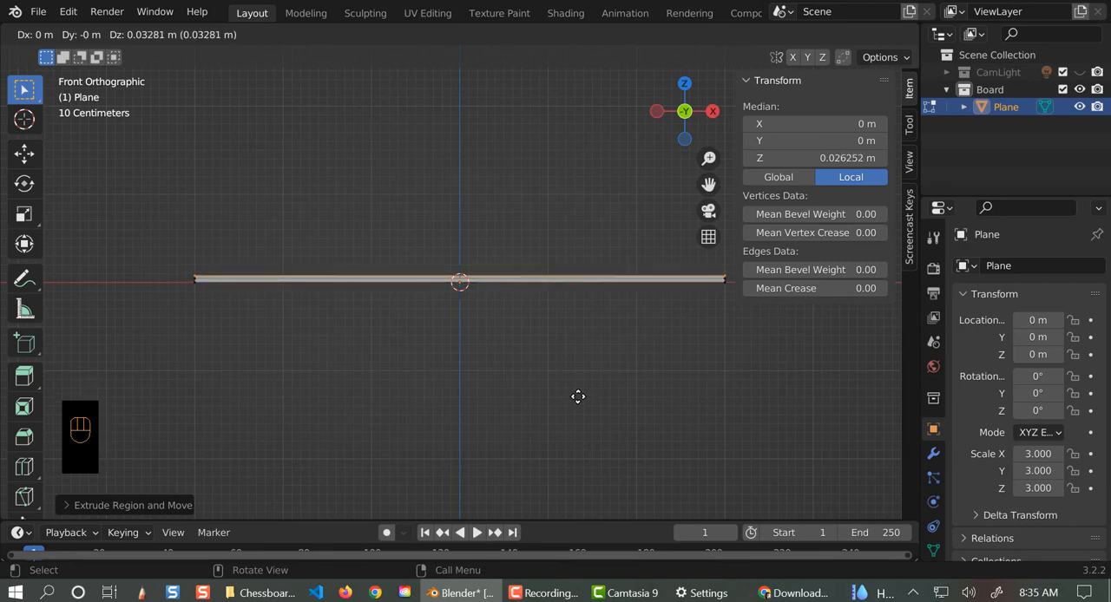
{"action": "left_click", "coordinate": [576, 410]}
{"action": "key", "text": "s"}
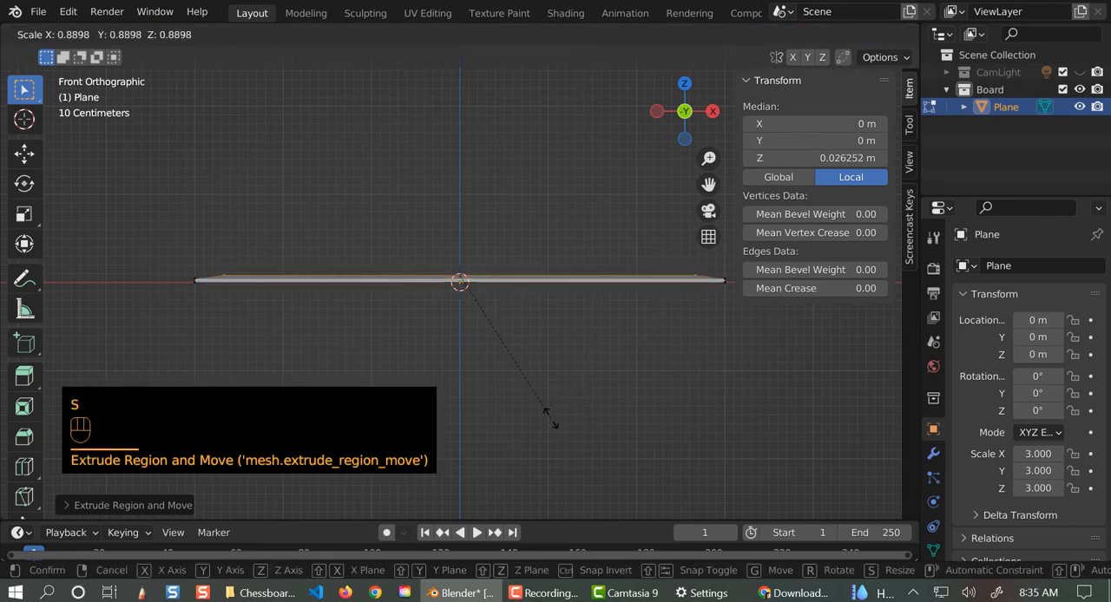
{"action": "left_click", "coordinate": [548, 420]}
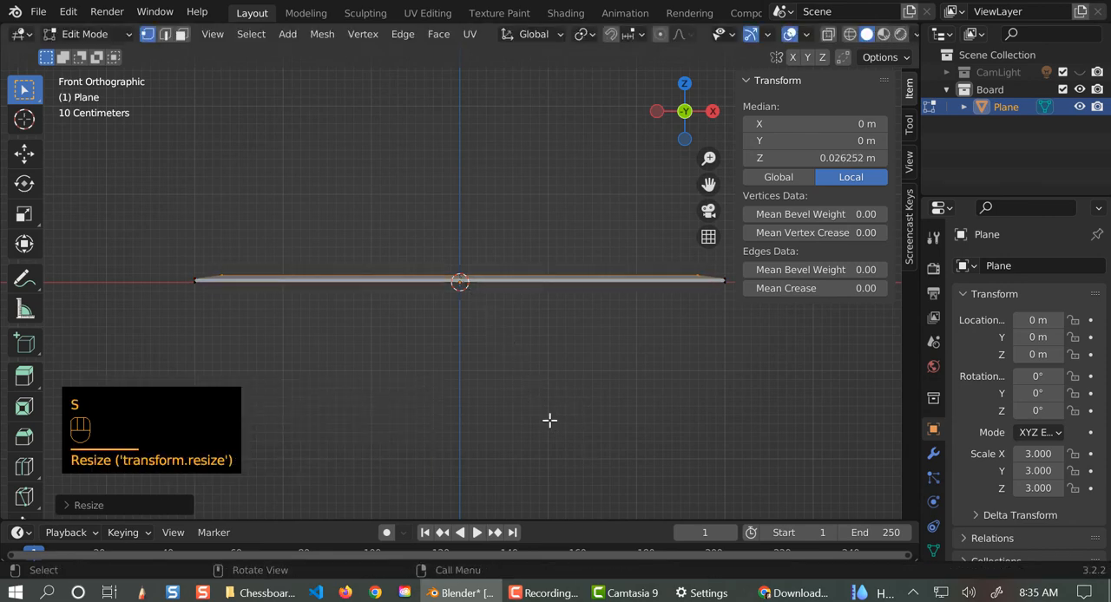
- Switch the viewport to Rendered shading and undo a trial extrusion of the top face
{"action": "key", "text": "e"}
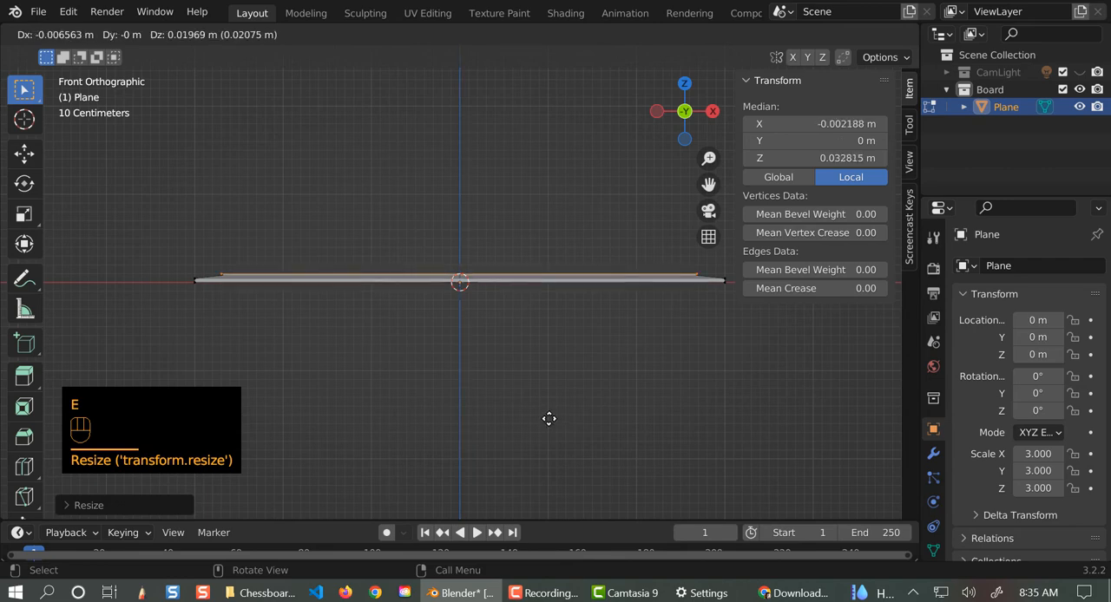
{"action": "left_click", "coordinate": [548, 418]}
{"action": "key", "text": "z"}
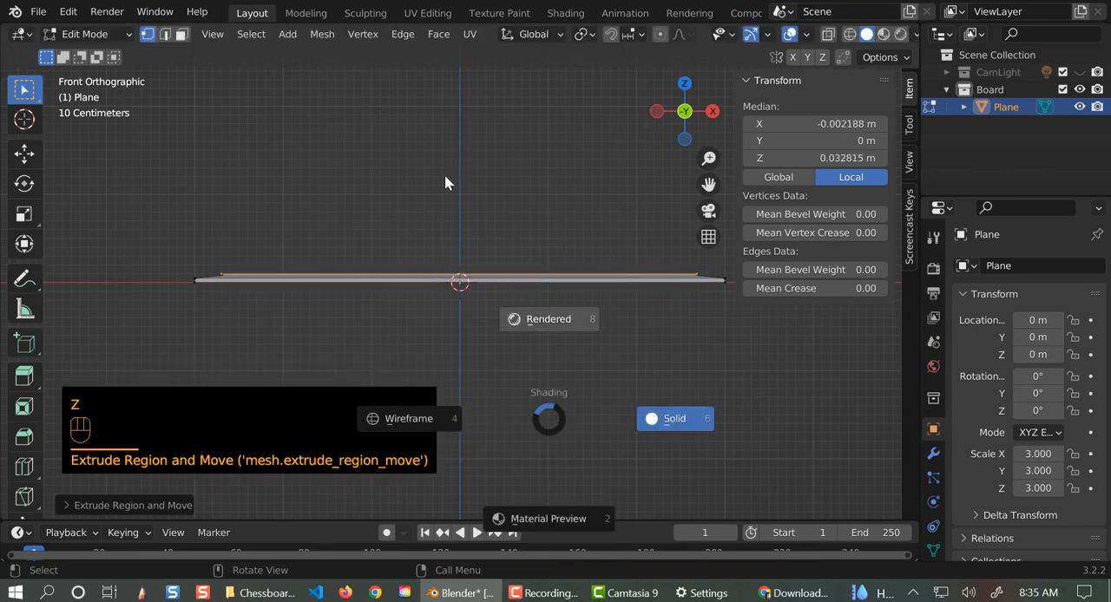
{"action": "left_click", "coordinate": [444, 182]}
{"action": "key", "text": "z"}
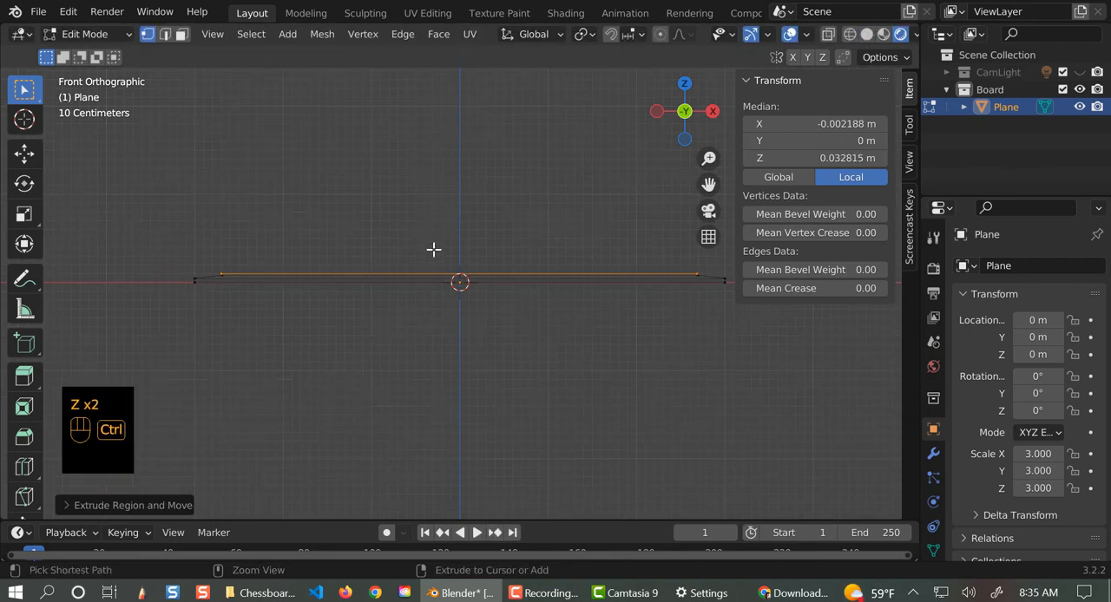
{"action": "key", "text": "ctrl+z"}
- Extrude the top face straight up twice without scaling, reaching a local median Z of about 0.05 m
{"action": "key", "text": "e"}
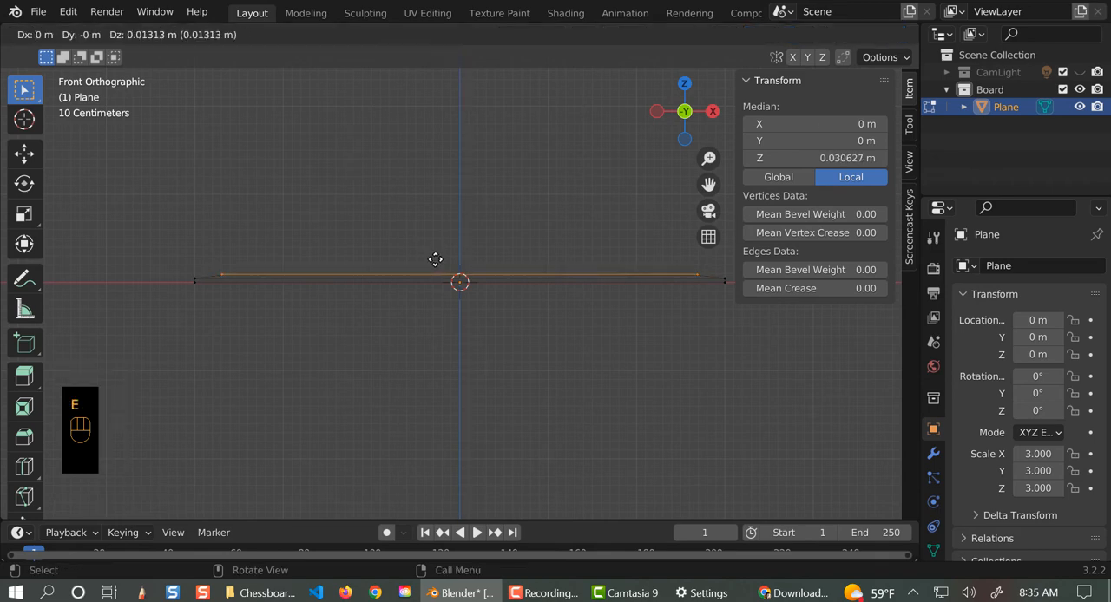
{"action": "left_click", "coordinate": [435, 257]}
{"action": "key", "text": "e"}
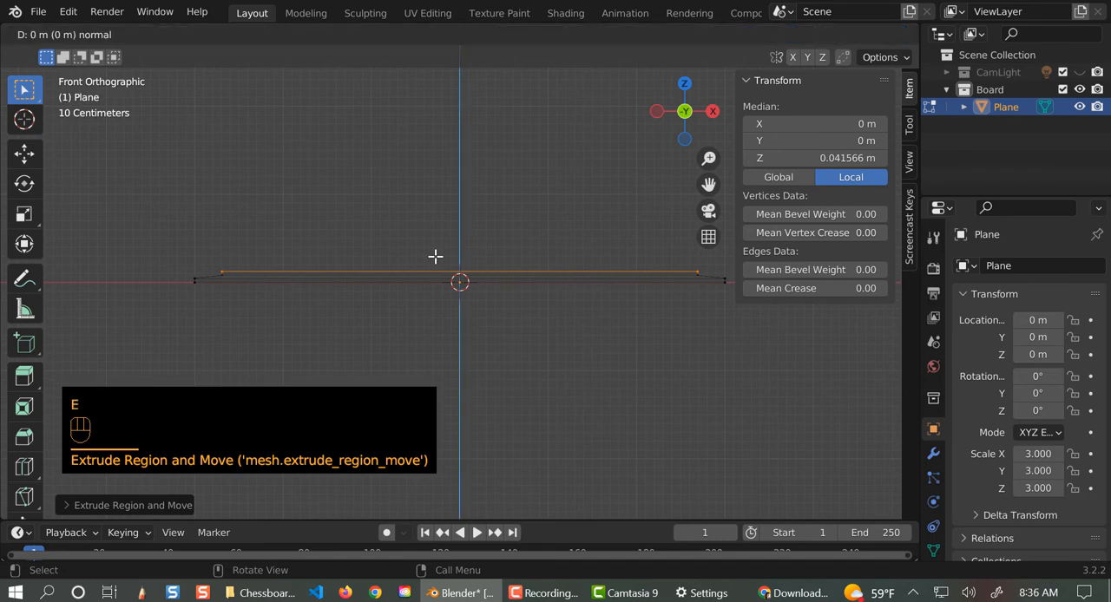
{"action": "left_click", "coordinate": [436, 254]}
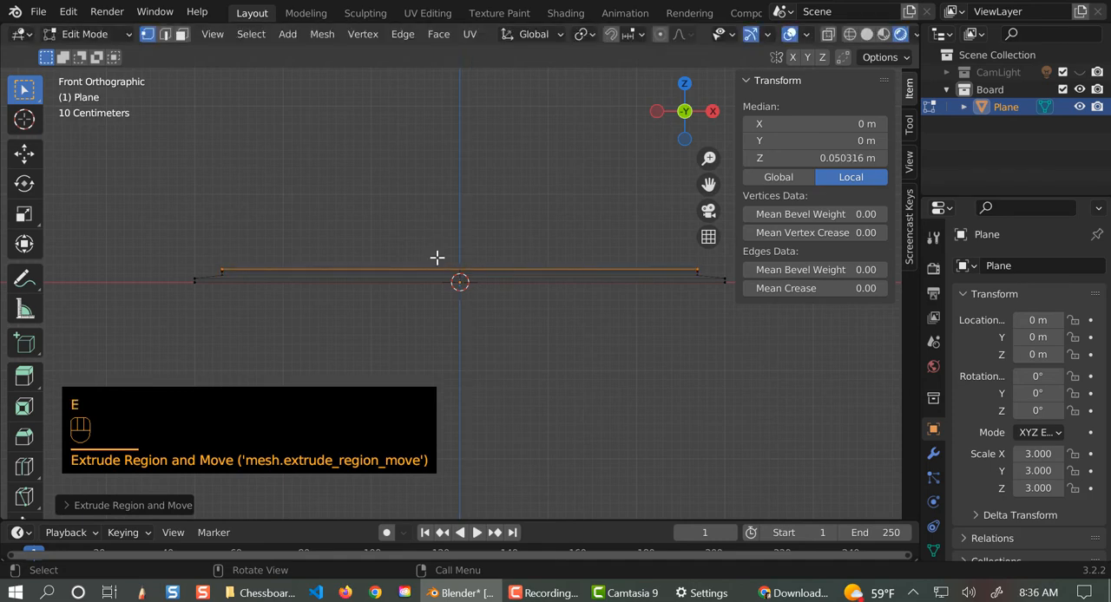
{"action": "key", "text": "s"}
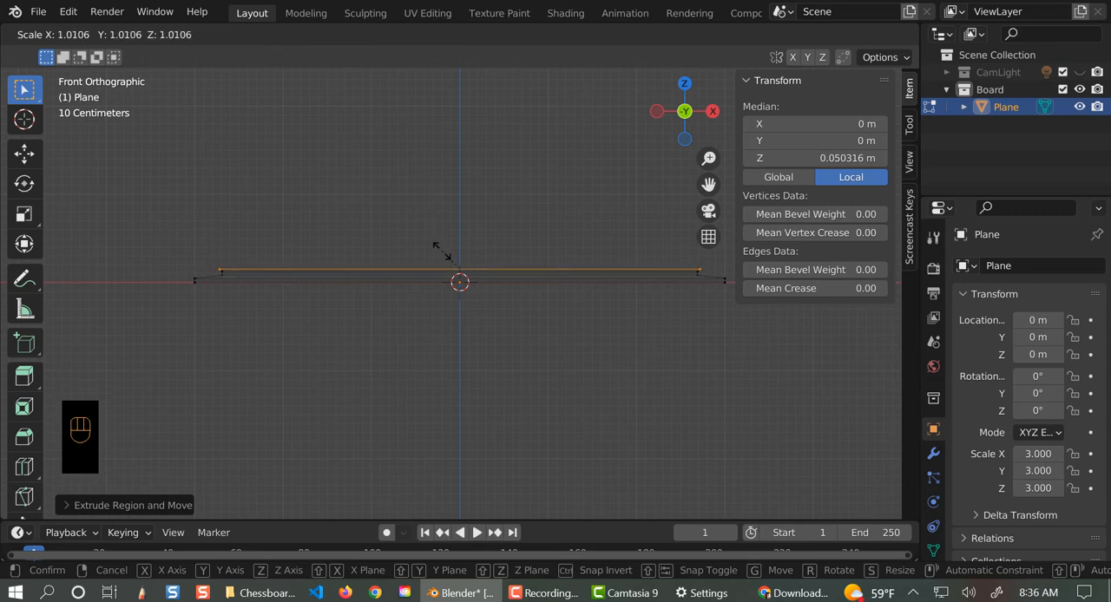
{"action": "left_click", "coordinate": [440, 245]}
{"action": "key", "text": "ctrl+z"}
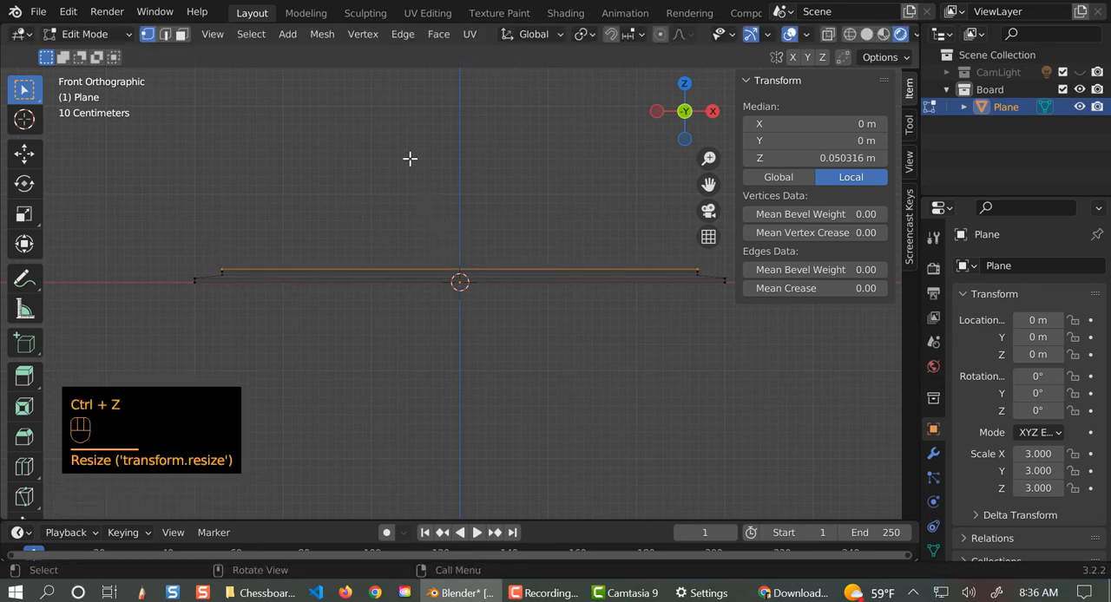
- Extrude the top face up to a local median Z of about 0.061 m and scale it inward very slightly
{"action": "key", "text": "e"}
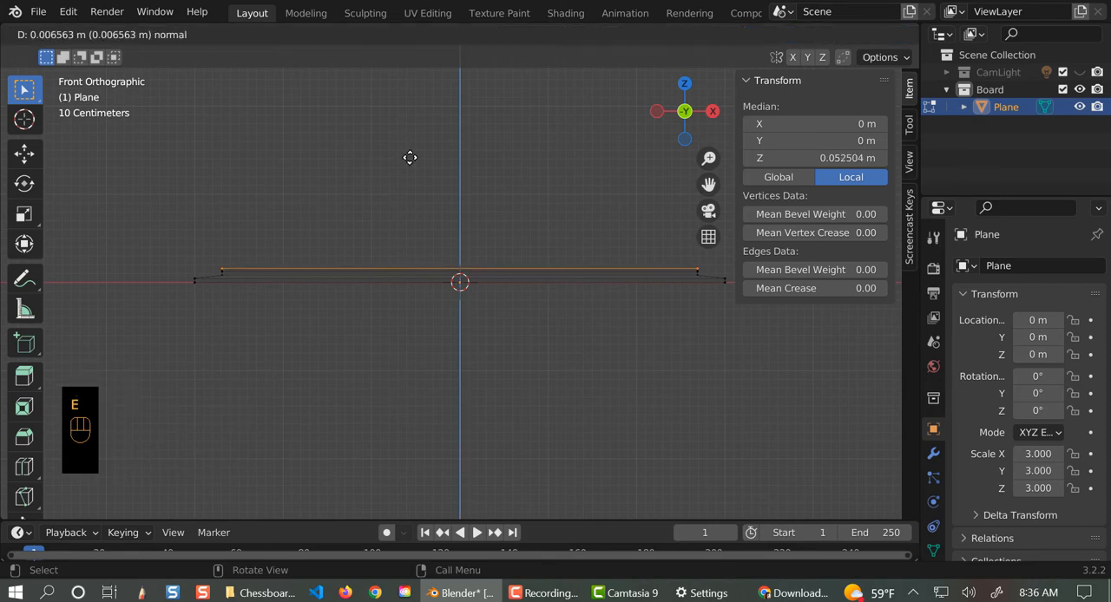
{"action": "left_click", "coordinate": [410, 157]}
{"action": "key", "text": "s"}
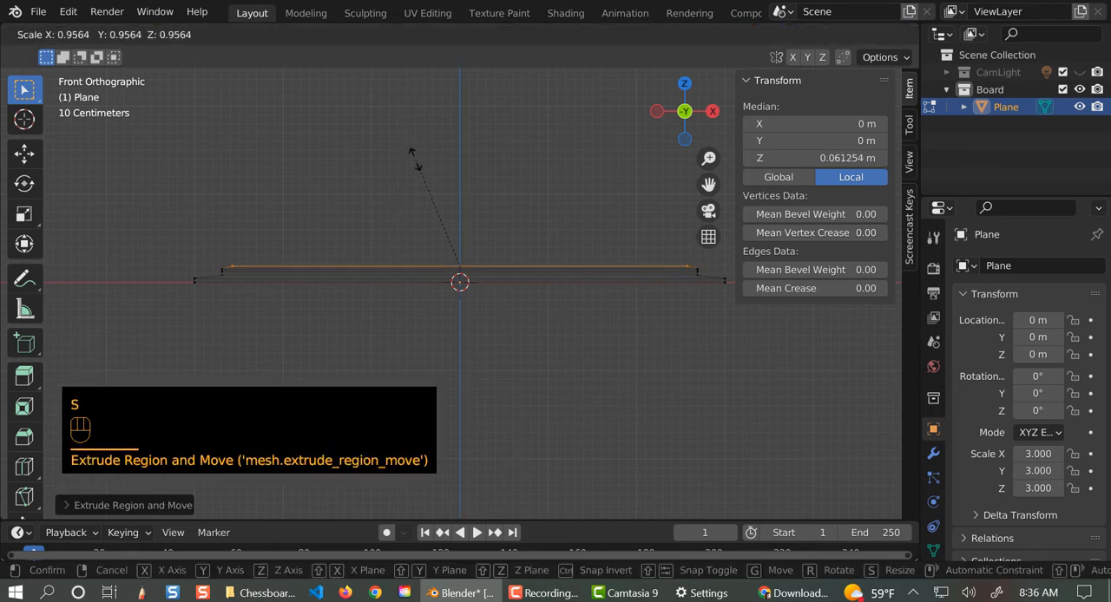
{"action": "left_click", "coordinate": [410, 157]}
- Extrude the top face up to a local median Z of about 0.083 m and scale it inward to slope the edge
{"action": "key", "text": "e"}
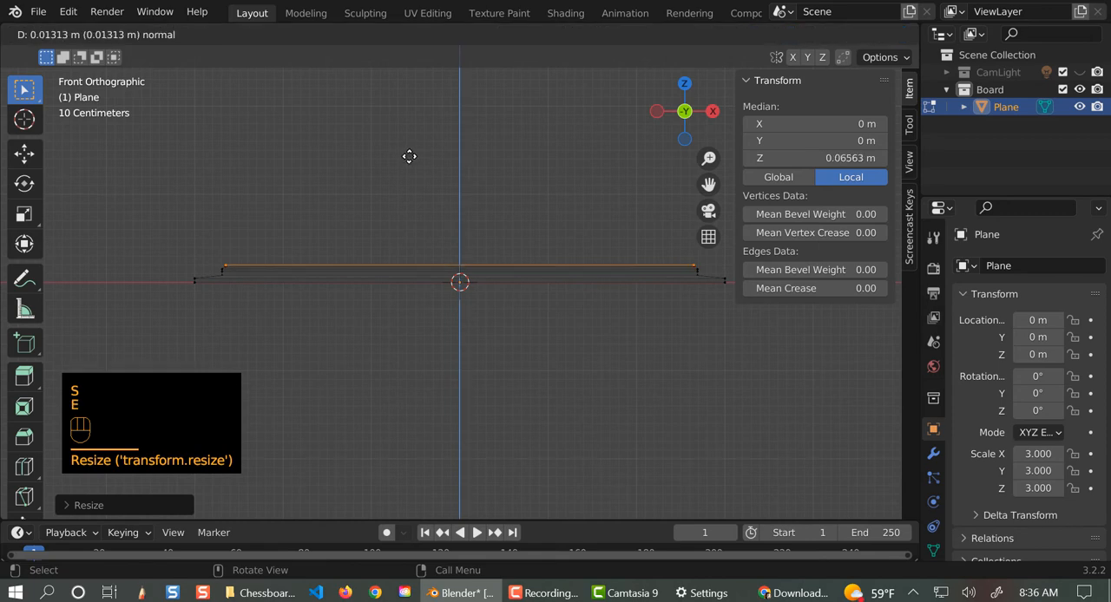
{"action": "left_click", "coordinate": [409, 152]}
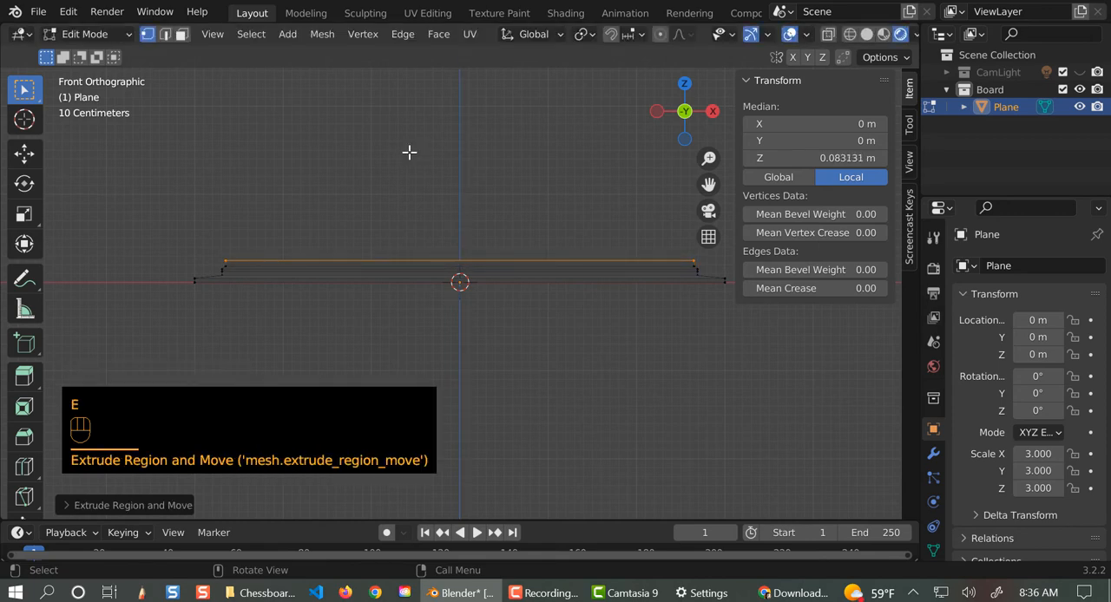
{"action": "key", "text": "s"}
{"action": "left_click", "coordinate": [411, 157]}
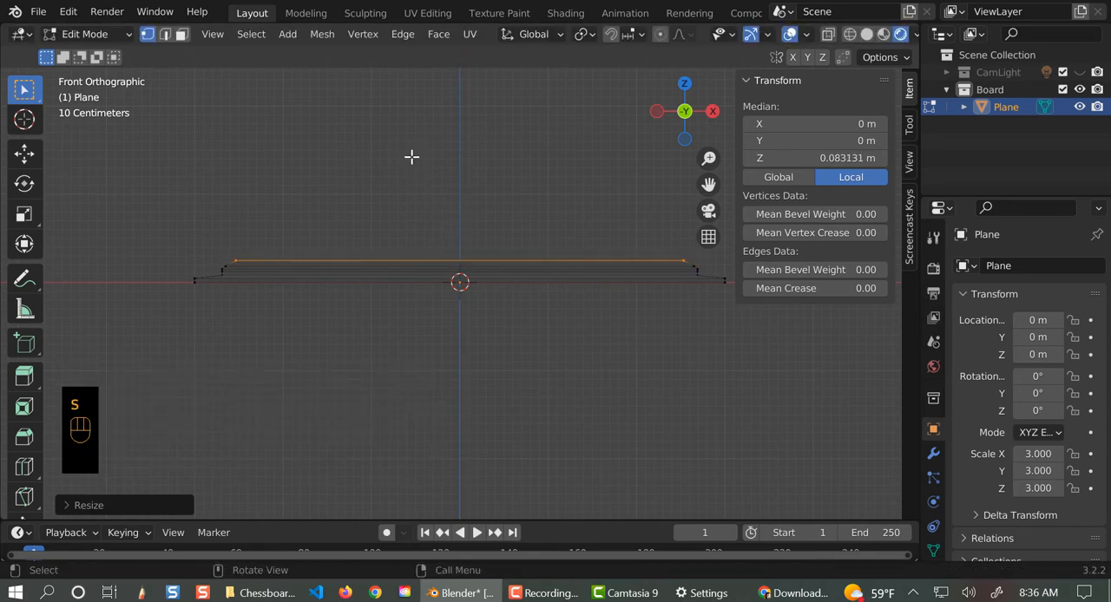
- Add a small inward-tapered step on top, and extrude its top face straight up to a local median Z of about 0.133 m
{"action": "key", "text": "e"}
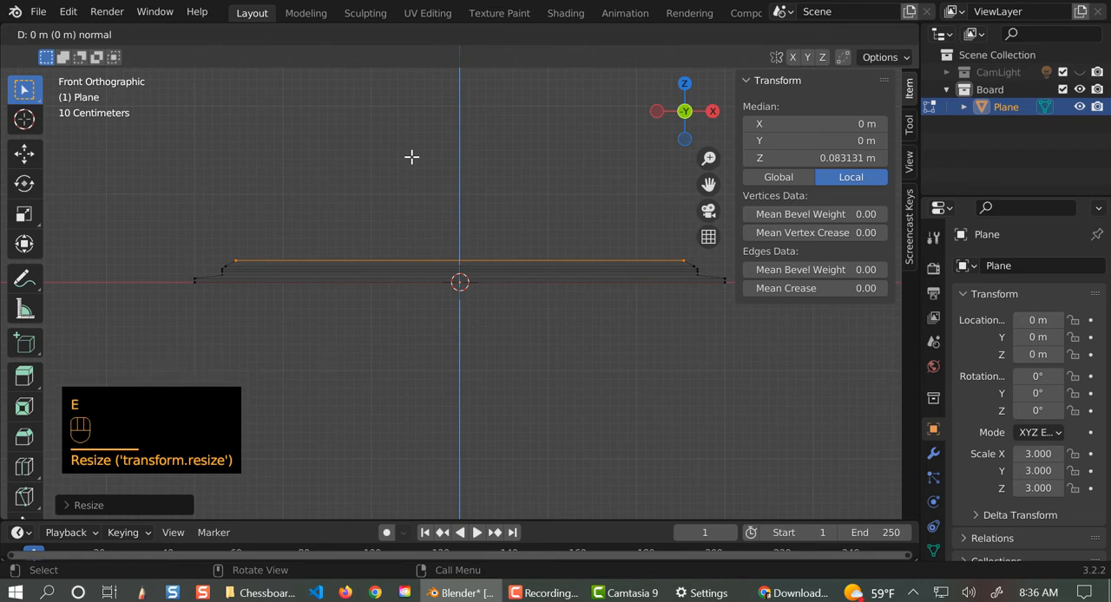
{"action": "left_click", "coordinate": [411, 156]}
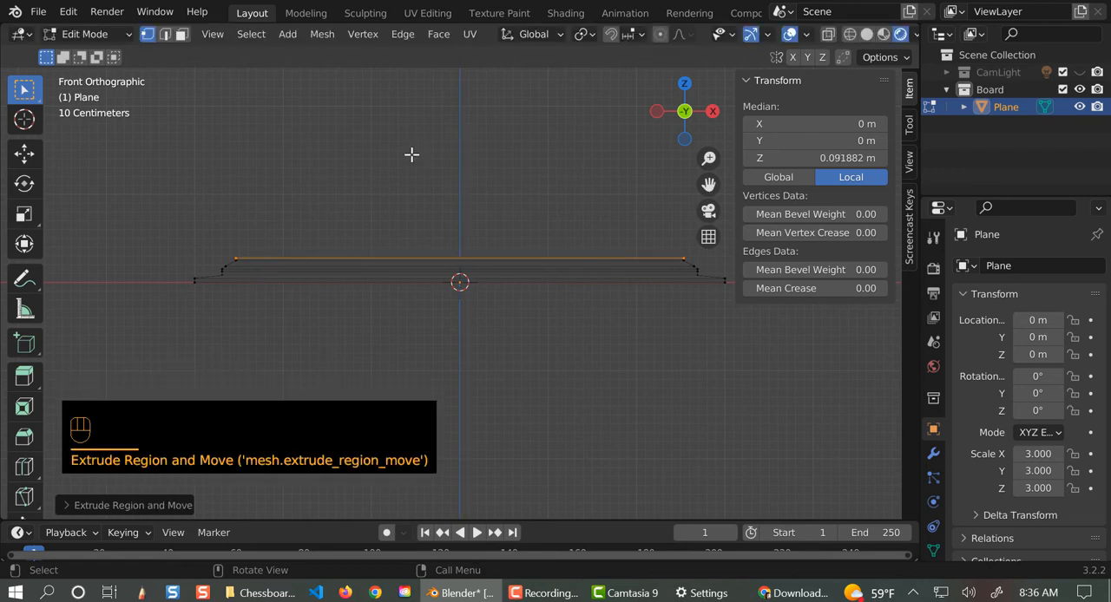
{"action": "key", "text": "s"}
{"action": "left_click", "coordinate": [414, 157]}
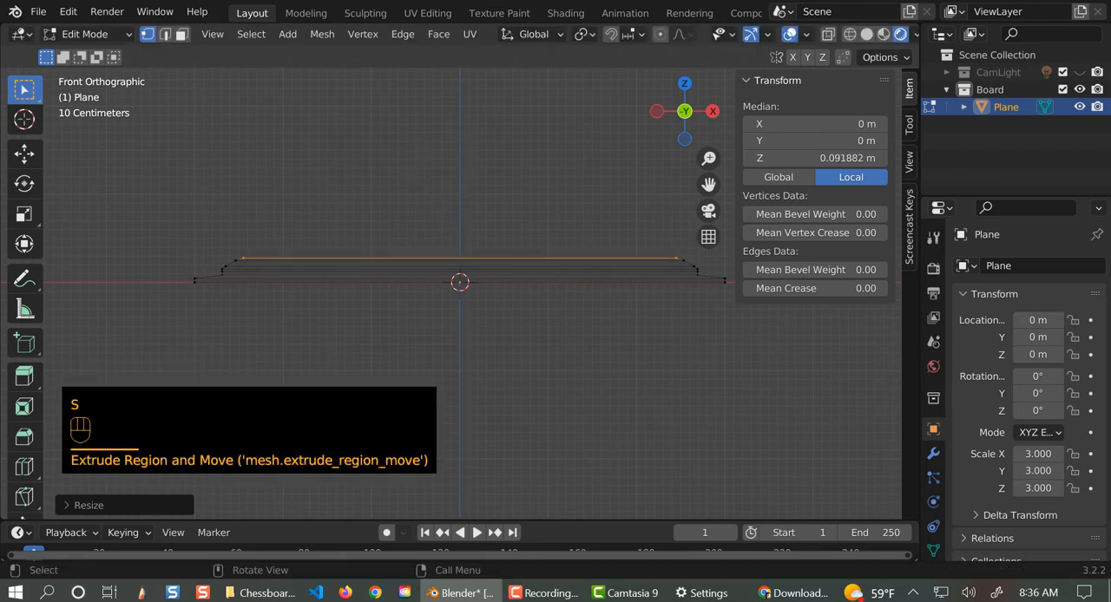
{"action": "key", "text": "e"}
{"action": "left_click", "coordinate": [418, 147]}
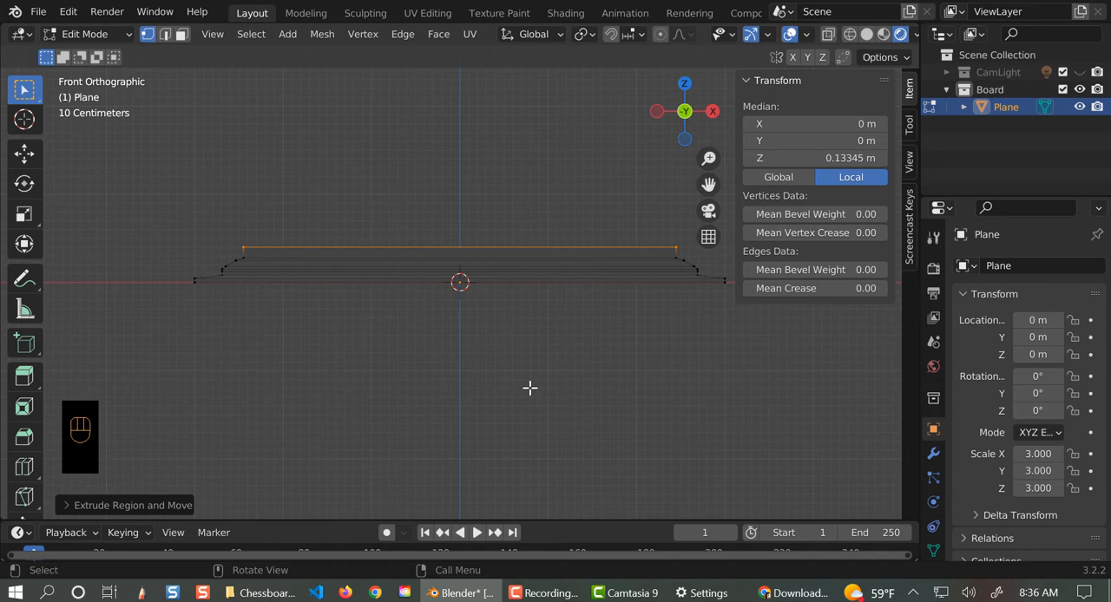
- Inset the top face by extruding in place and scaling to about 0.91, and extrude it down to local median Z of about 0.089 m
{"action": "middle_click_drag", "start_coordinate": [534, 394], "coordinate": [541, 422]}
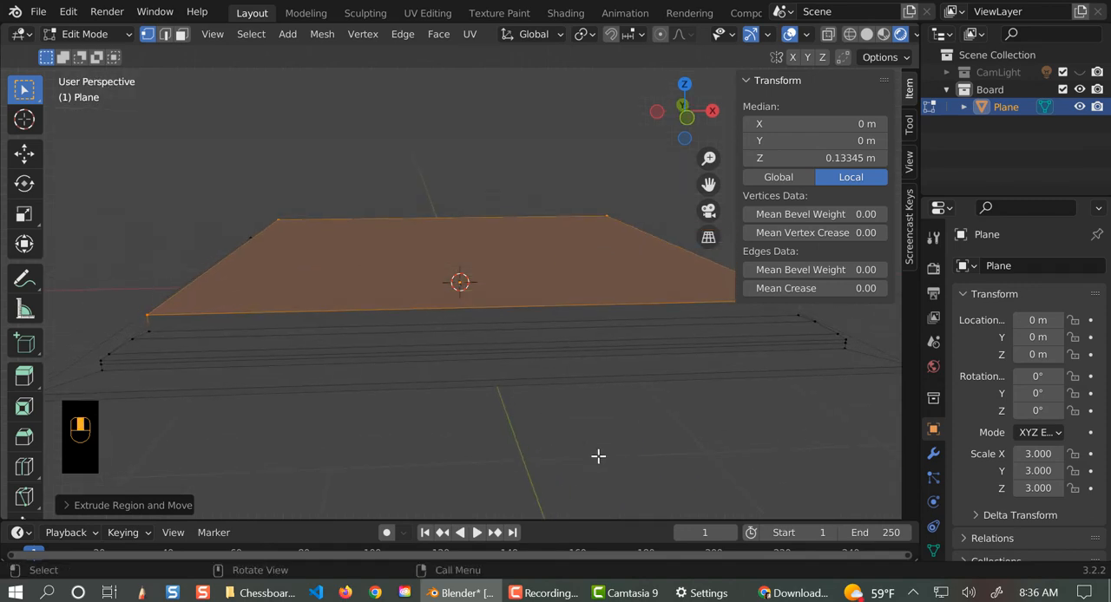
{"action": "key", "text": "e"}
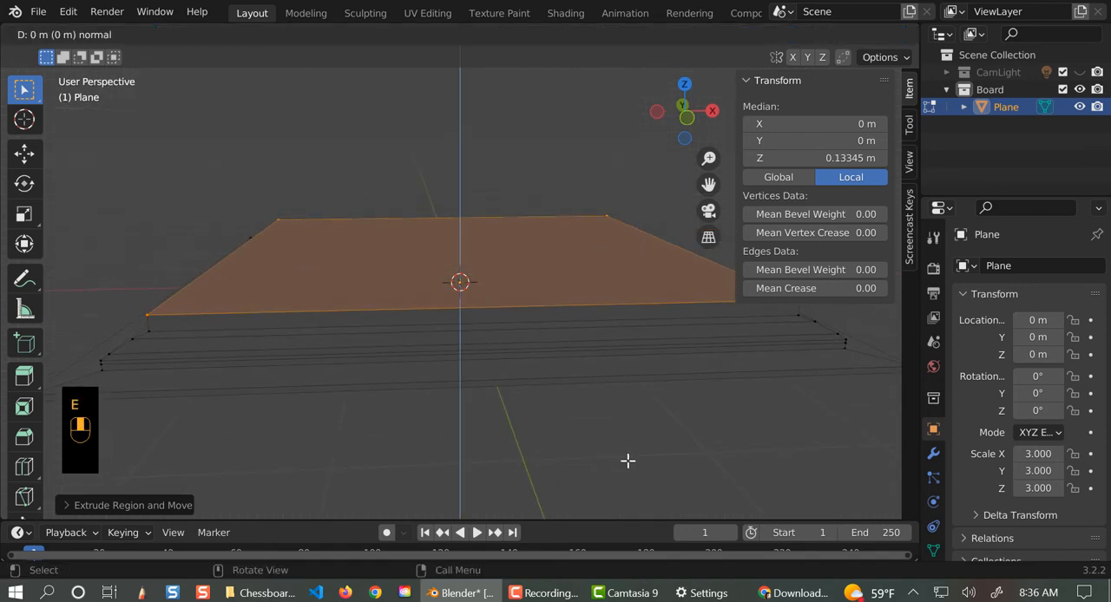
{"action": "key", "text": "s"}
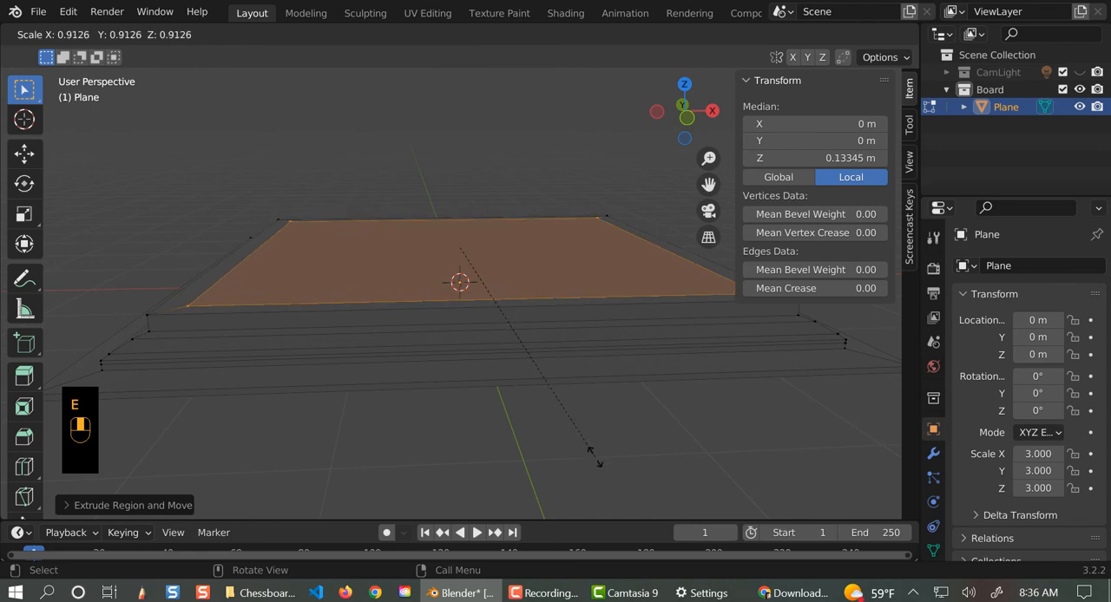
{"action": "left_click", "coordinate": [595, 459]}
{"action": "key", "text": "e"}
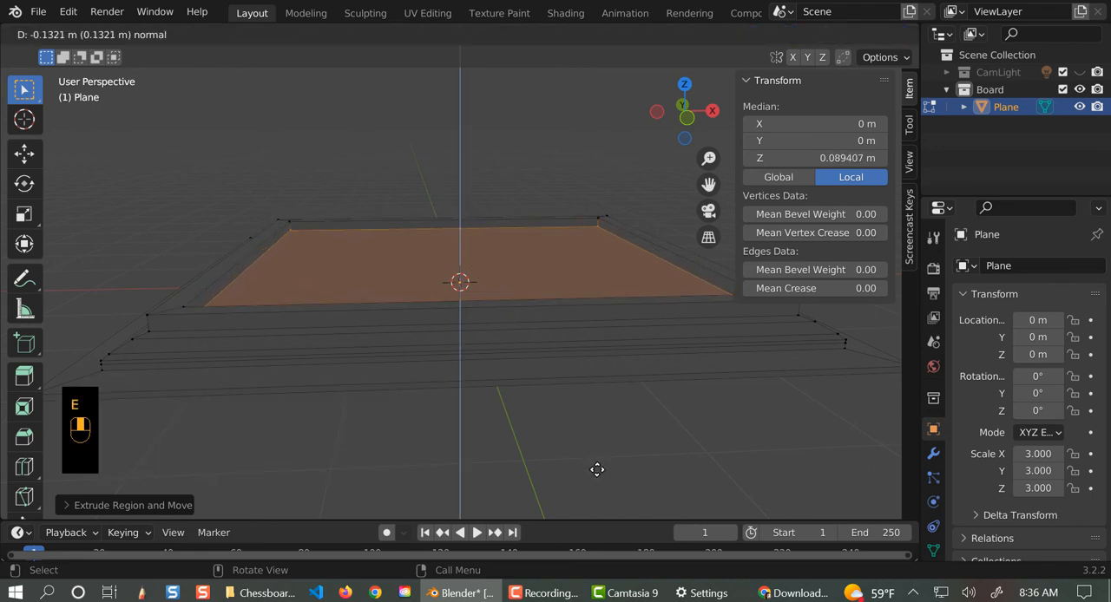
{"action": "left_click", "coordinate": [597, 470]}
{"action": "middle_click_drag", "start_coordinate": [596, 469], "coordinate": [570, 457]}
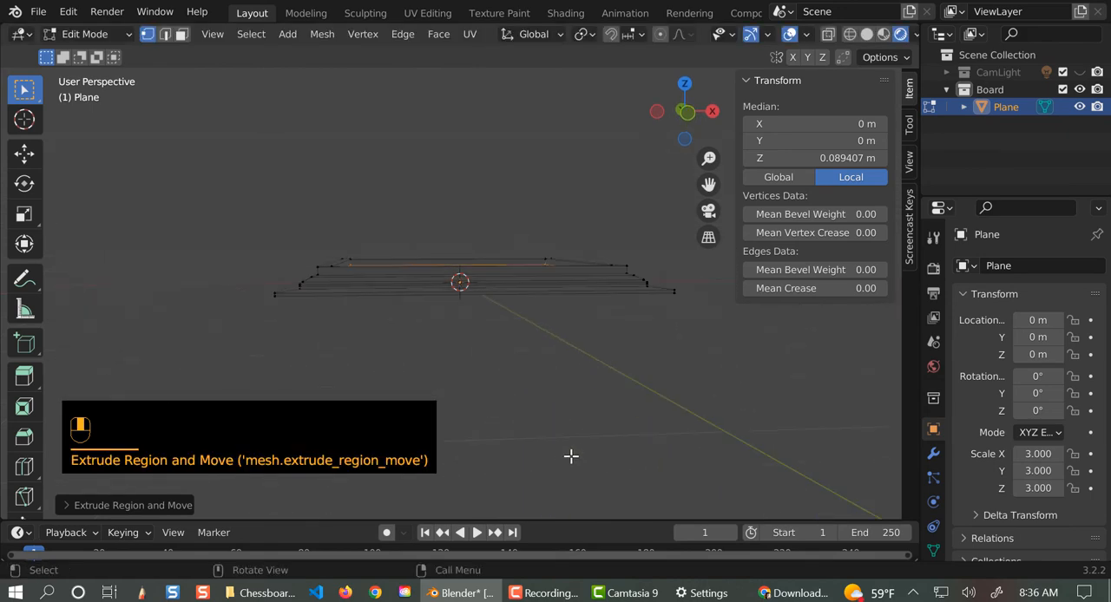
- Return to Object Mode and show the CamLight collection in the viewport with only its Camera hidden
{"action": "key", "text": "Tab"}
{"action": "middle_click_drag", "start_coordinate": [466, 458], "coordinate": [465, 491]}
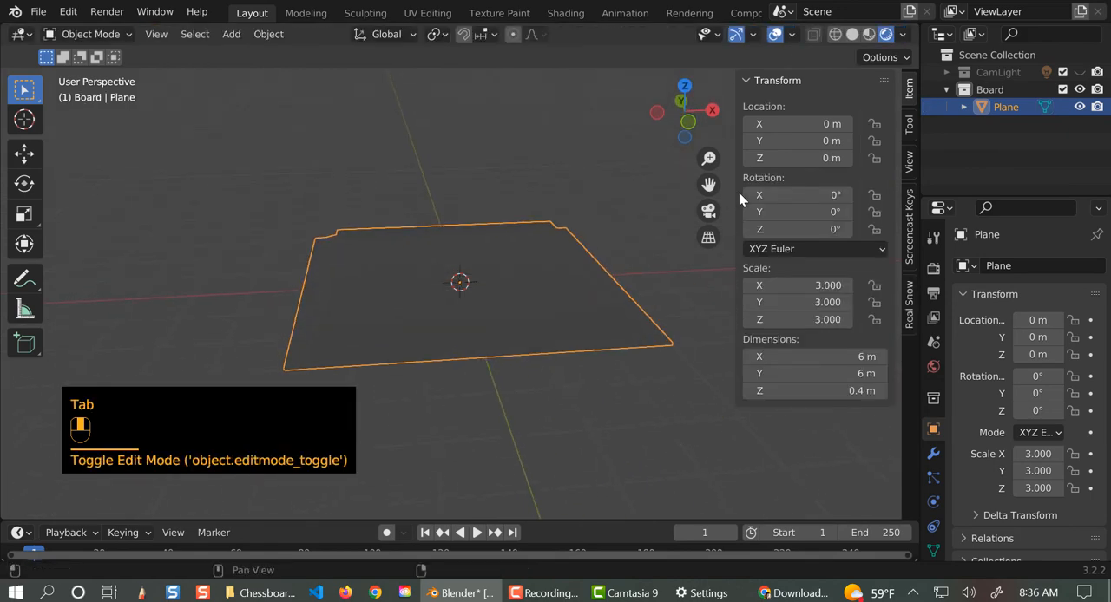
{"action": "left_click", "coordinate": [1080, 72]}
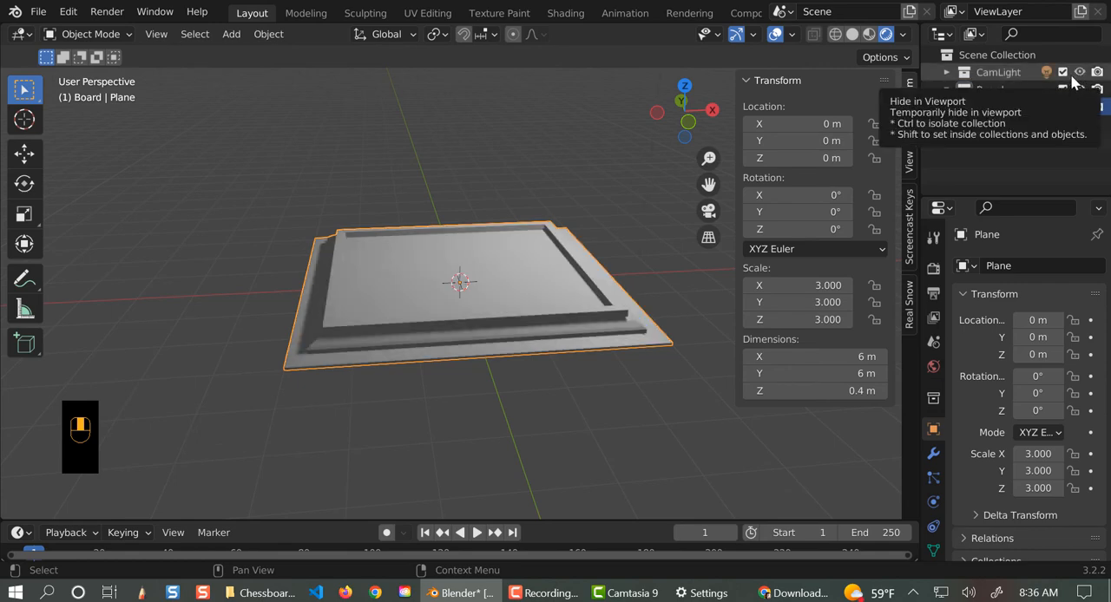
{"action": "left_click", "coordinate": [946, 72]}
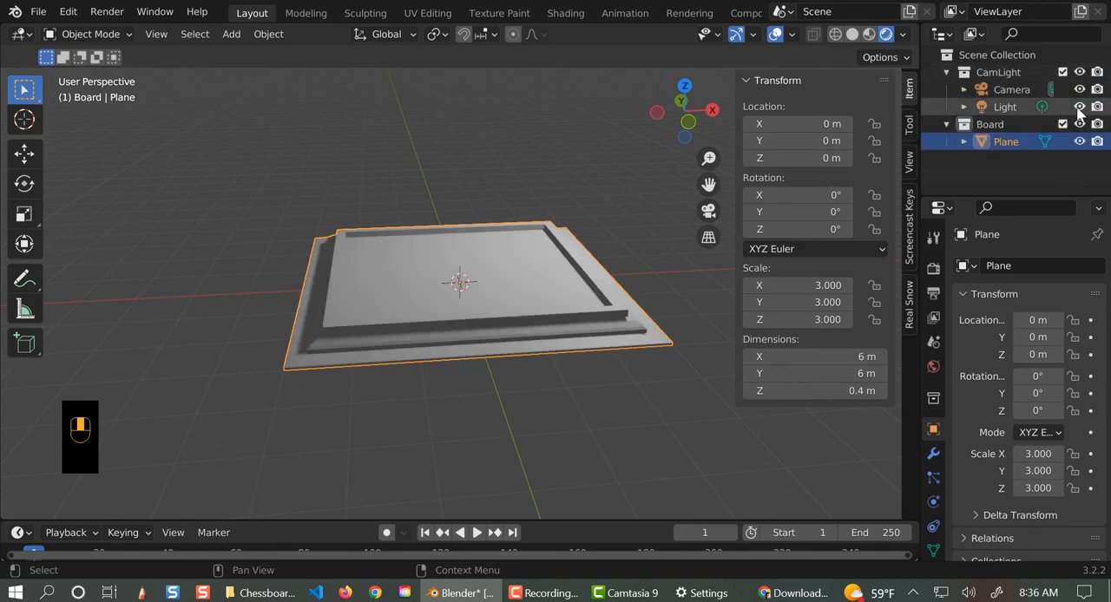
{"action": "left_click", "coordinate": [1080, 90]}
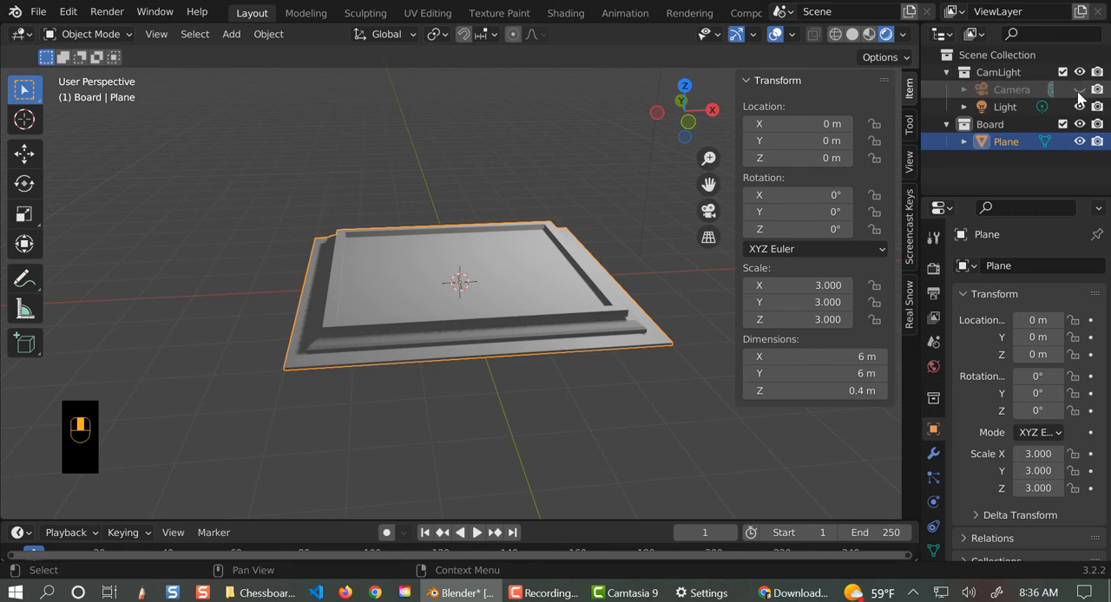
{"action": "middle_click_drag", "start_coordinate": [539, 412], "coordinate": [696, 404]}
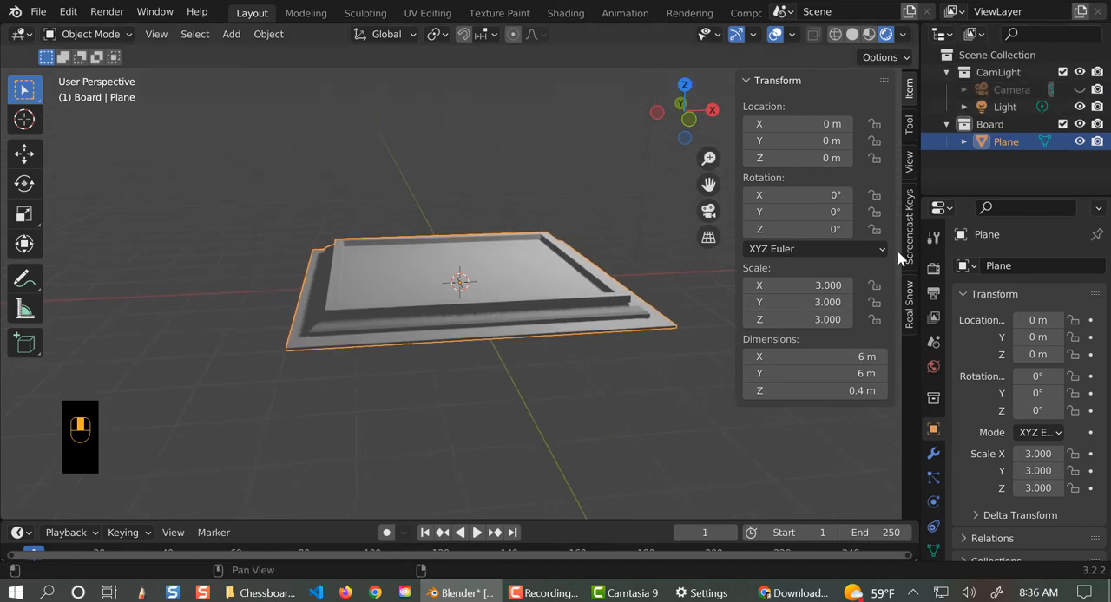
- Change the scene light's type to Sun and set its strength to 9
{"action": "left_click", "coordinate": [1005, 107]}
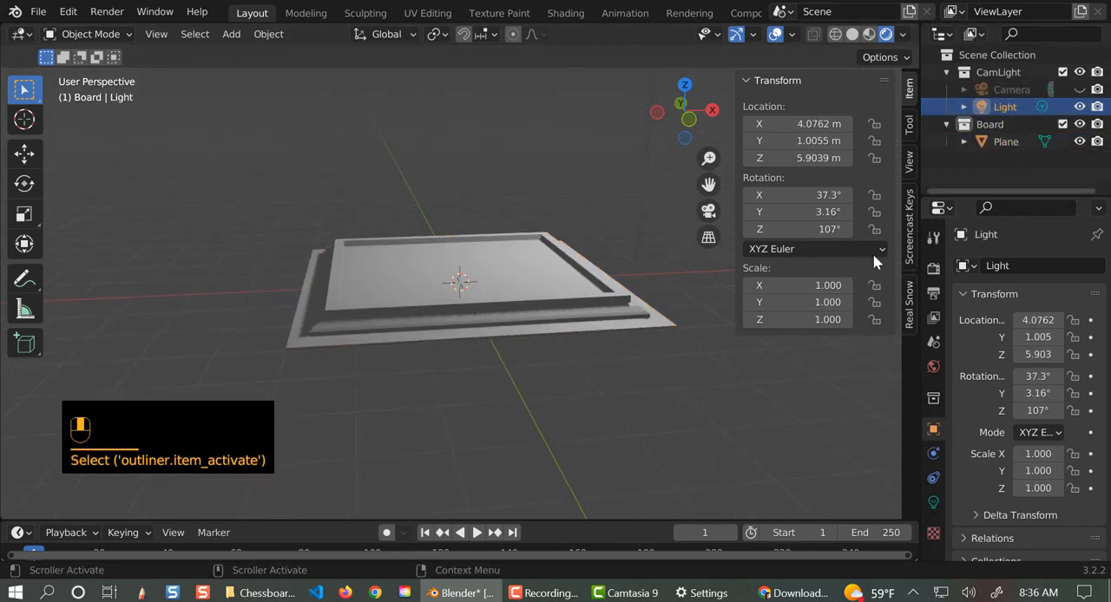
{"action": "scroll", "coordinate": [768, 418], "scroll_direction": "down", "scroll_amount": 5}
{"action": "left_click", "coordinate": [934, 505]}
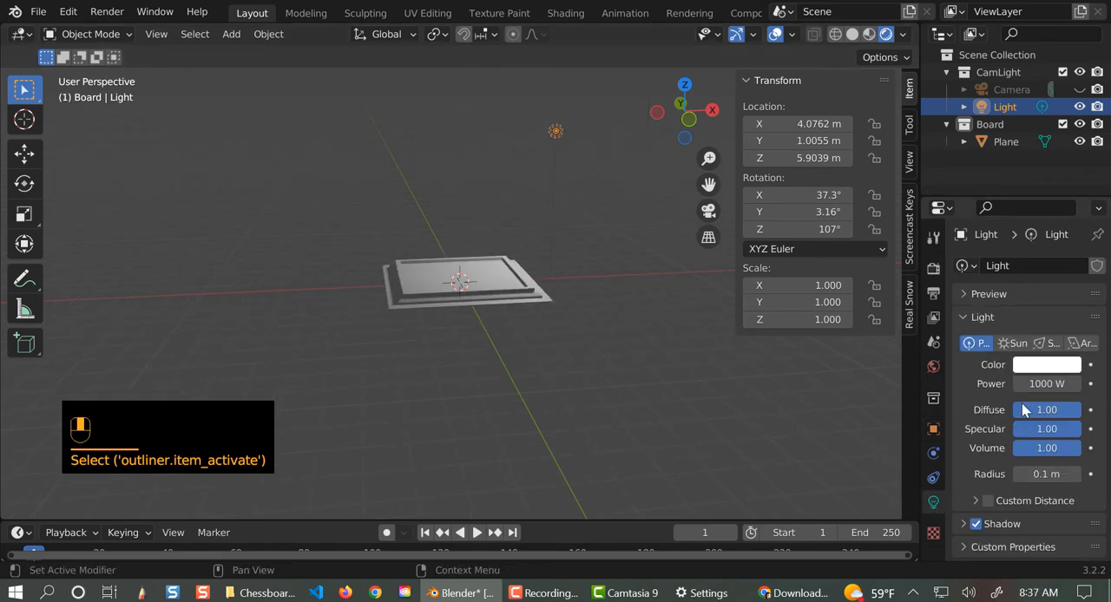
{"action": "left_click", "coordinate": [1012, 344]}
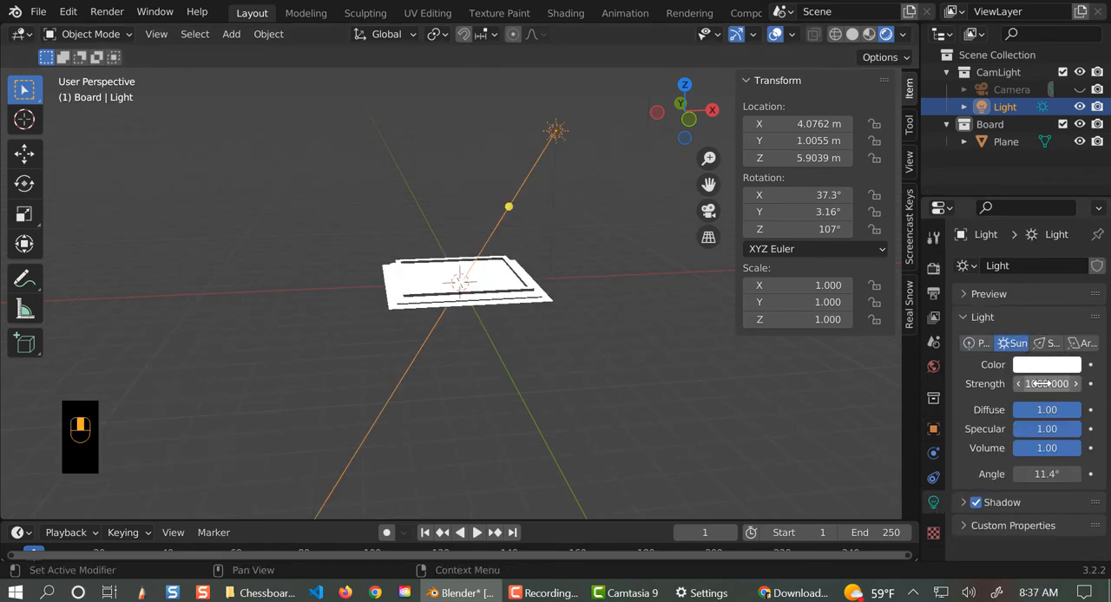
{"action": "left_click", "coordinate": [1042, 383]}
{"action": "type", "text": "9"}
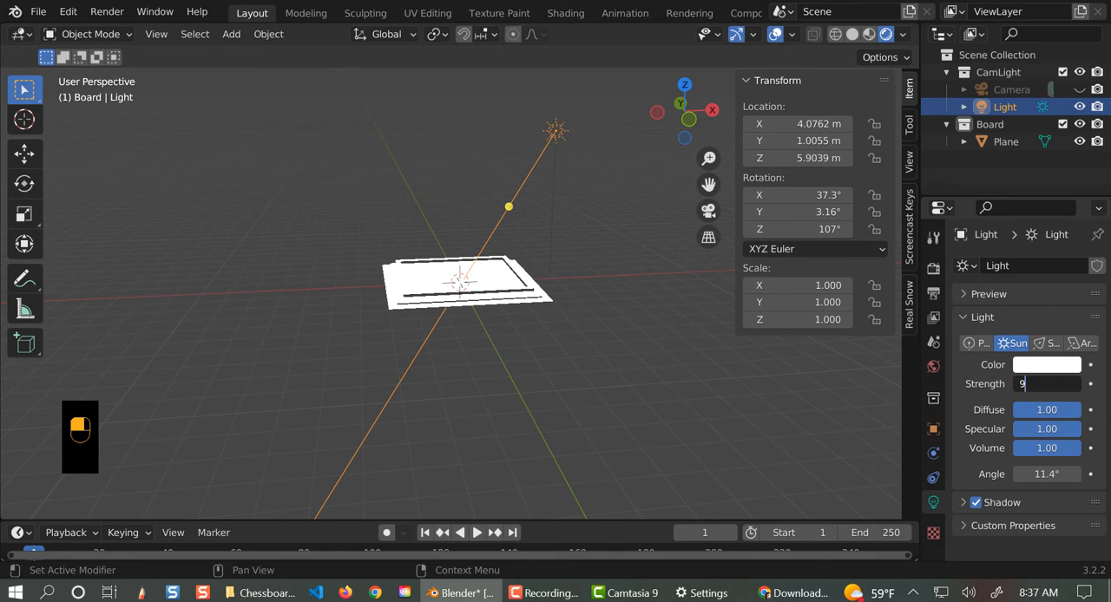
{"action": "key", "text": "Return"}
{"action": "scroll", "coordinate": [466, 444], "scroll_direction": "up", "scroll_amount": 3}
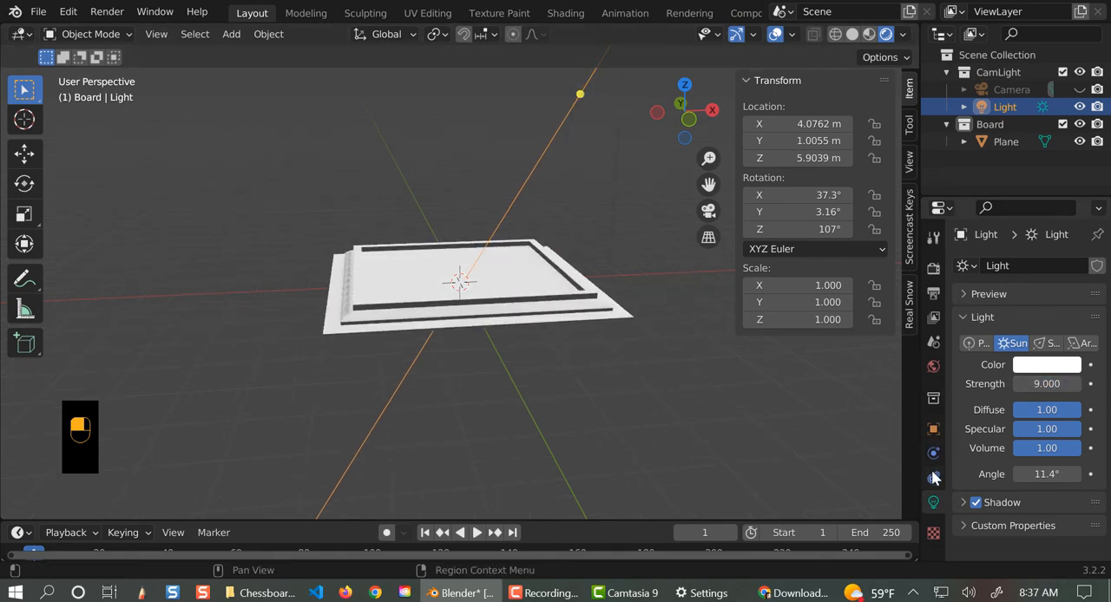
- Apply the existing wood_04_G material to the board plane
{"action": "left_click", "coordinate": [573, 339]}
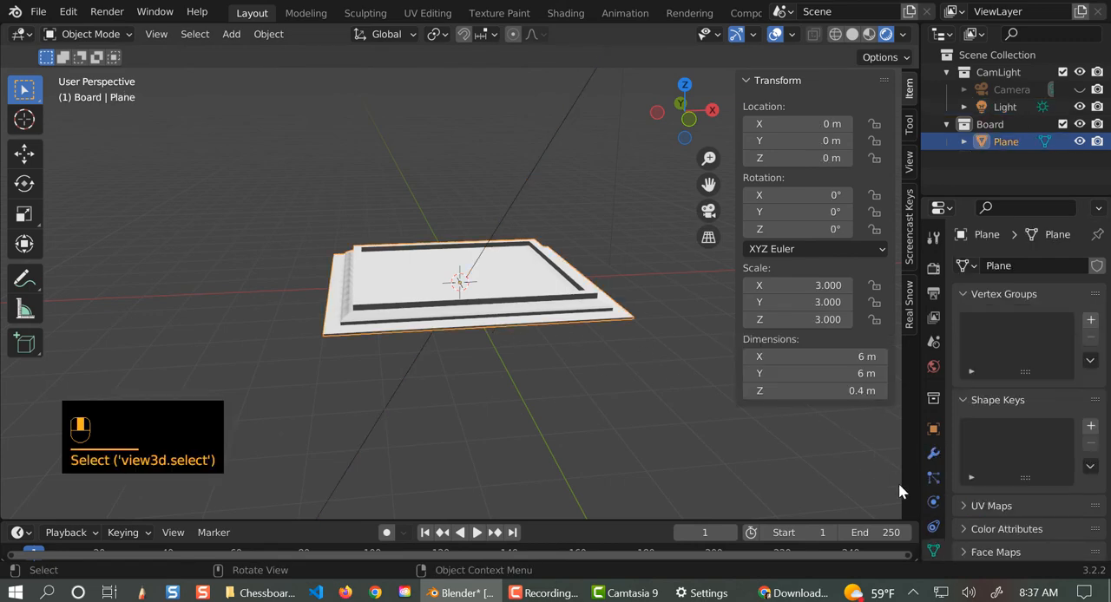
{"action": "scroll", "coordinate": [934, 545], "scroll_direction": "down", "scroll_amount": 2}
{"action": "left_click", "coordinate": [934, 511]}
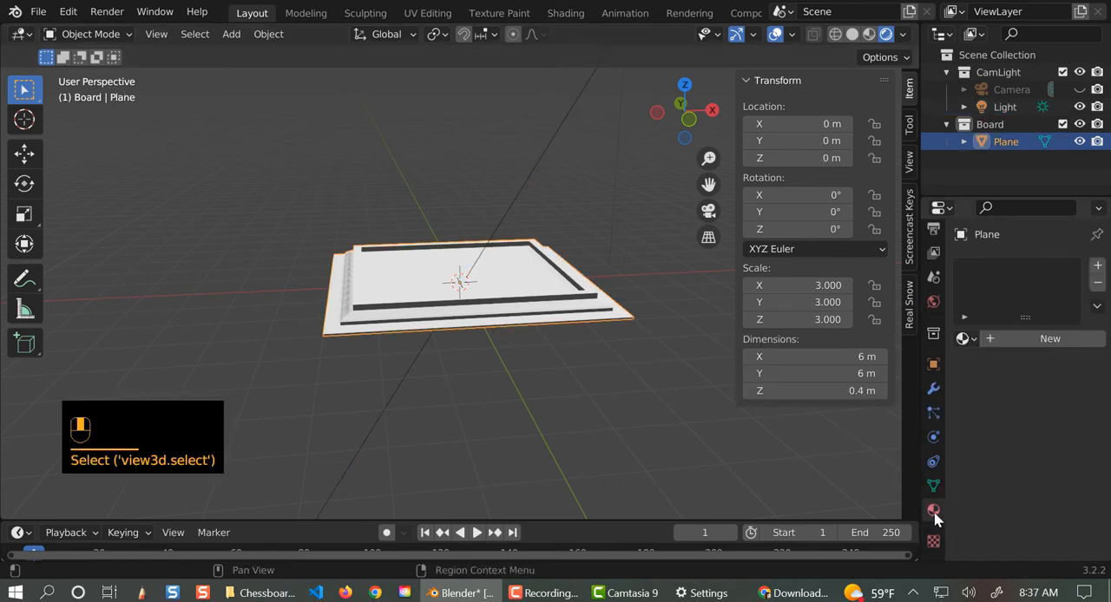
{"action": "left_click", "coordinate": [969, 338]}
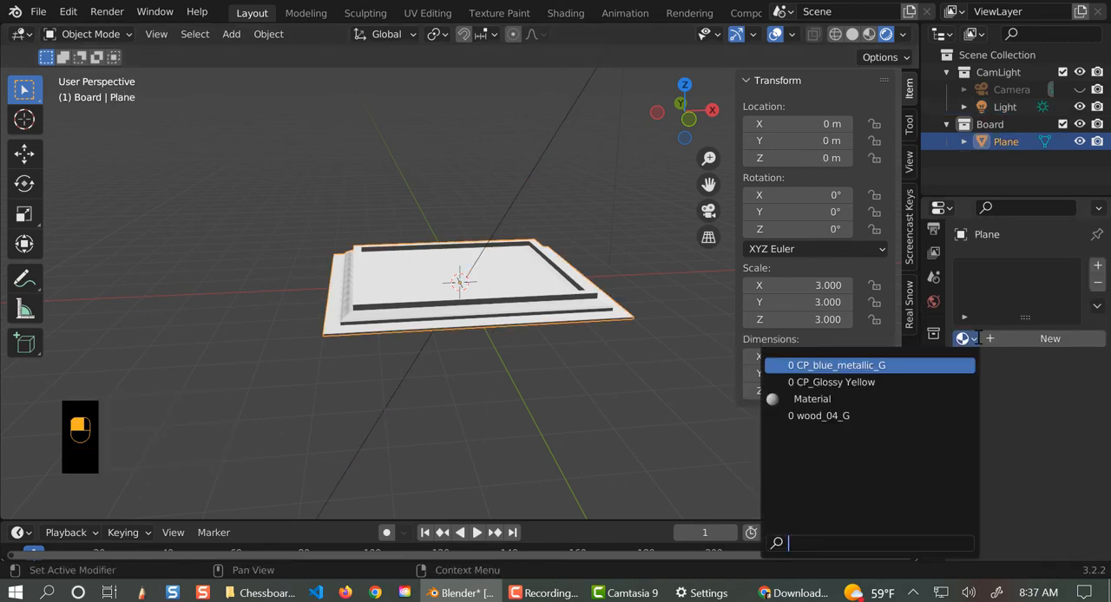
{"action": "left_click", "coordinate": [874, 415]}
{"action": "middle_click_drag", "start_coordinate": [570, 405], "coordinate": [494, 287]}
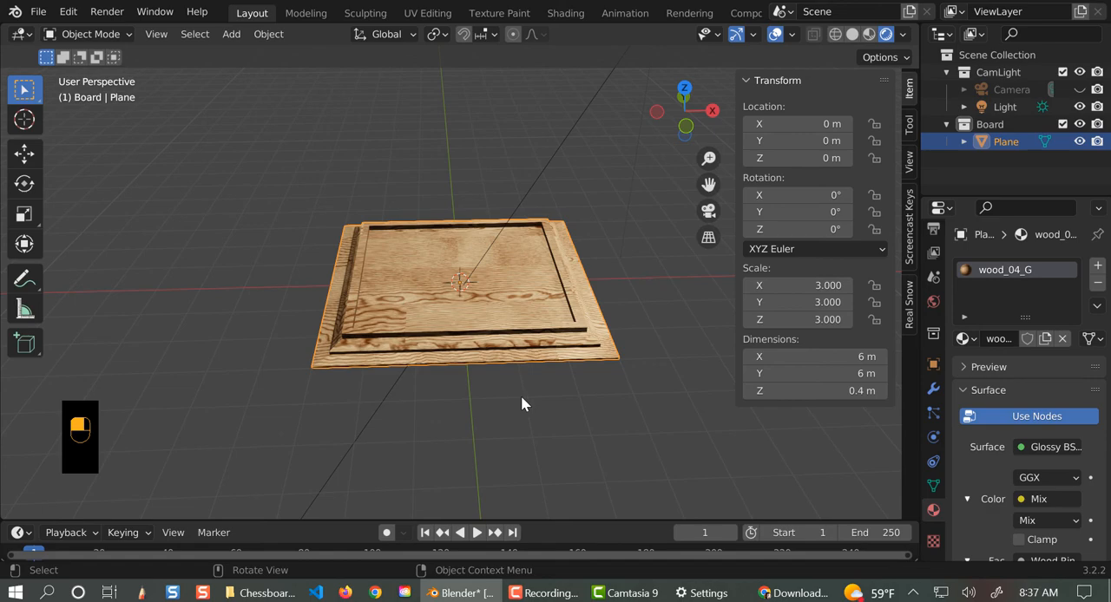
{"action": "scroll", "coordinate": [524, 401], "scroll_direction": "up", "scroll_amount": 5}
{"action": "scroll", "coordinate": [527, 403], "scroll_direction": "down", "scroll_amount": 2}
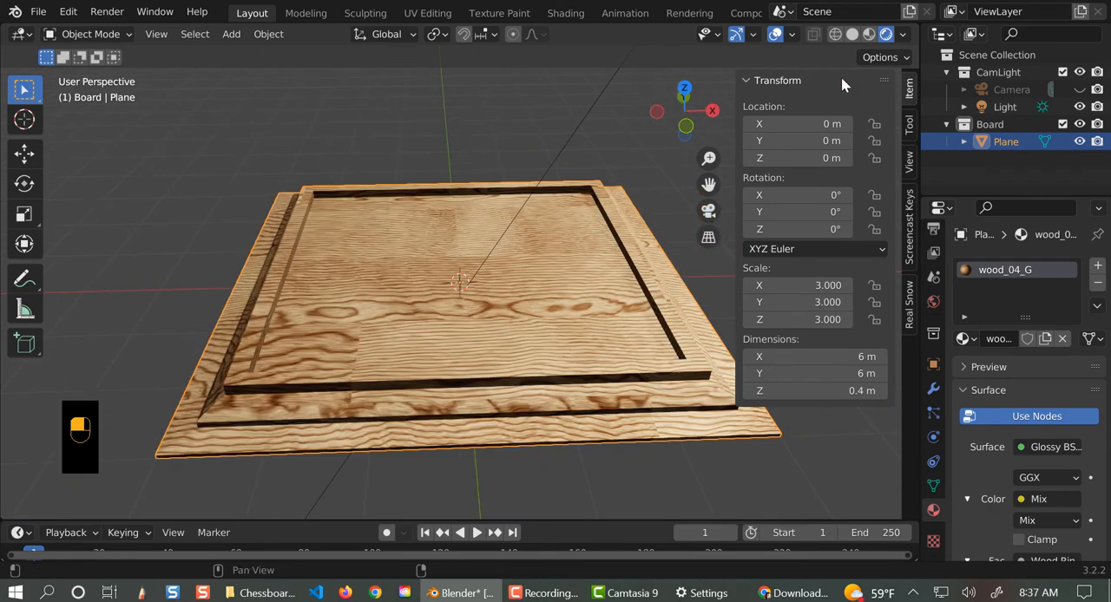
- In solid shading, duplicate the recess floor face up along Z to local median Z of about 0.26 m and extrude it up to about 0.297 m
{"action": "left_click", "coordinate": [853, 34]}
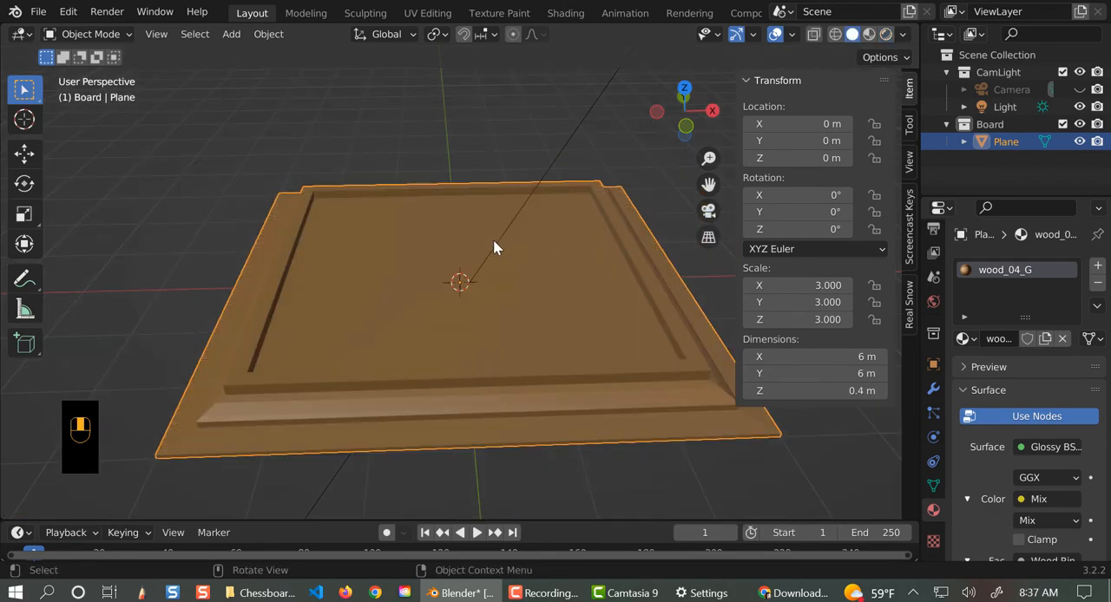
{"action": "left_click", "coordinate": [379, 268]}
{"action": "key", "text": "Tab"}
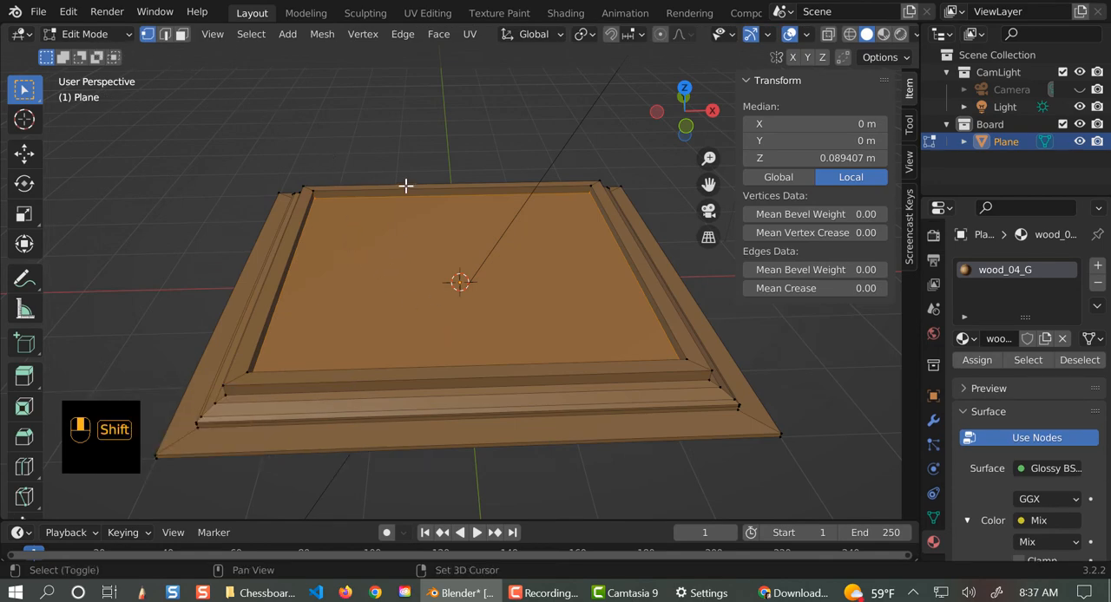
{"action": "key", "text": "shift+d"}
{"action": "key", "text": "z"}
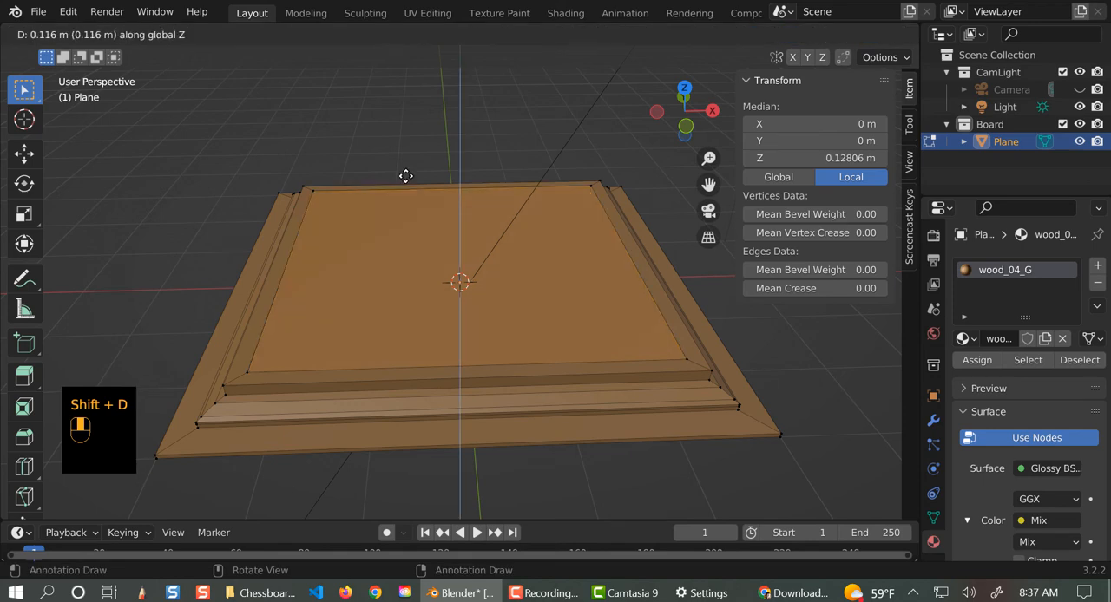
{"action": "left_click", "coordinate": [404, 152]}
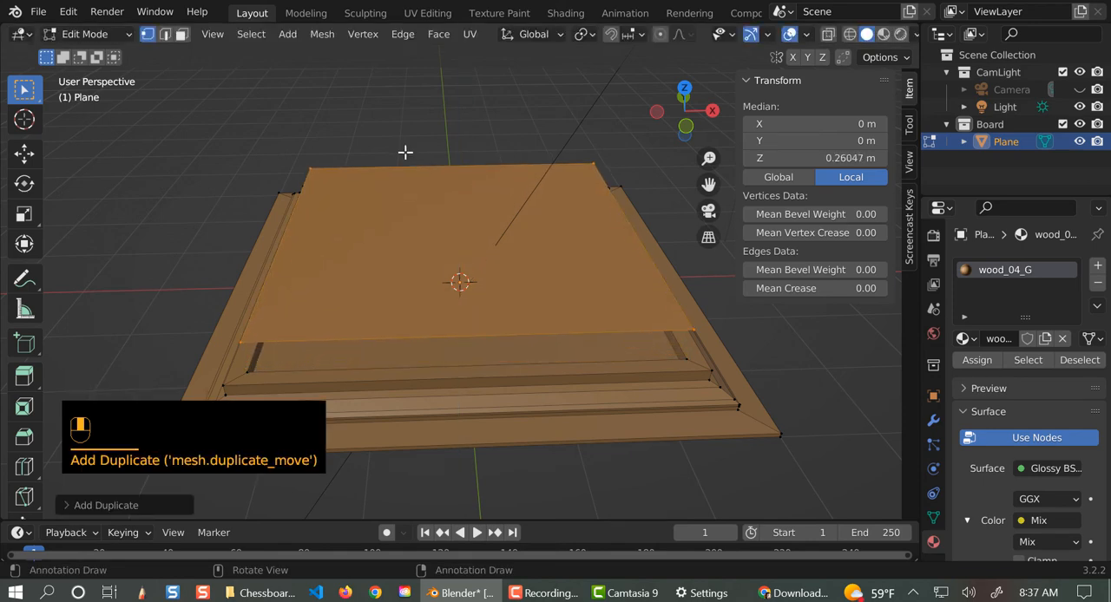
{"action": "key", "text": "e"}
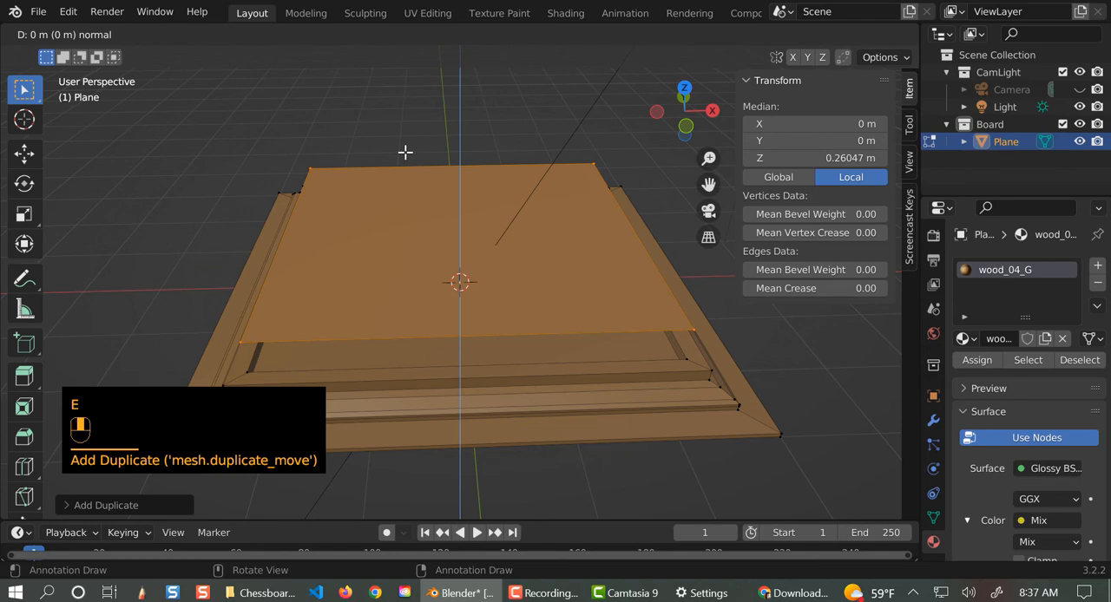
{"action": "left_click", "coordinate": [404, 150]}
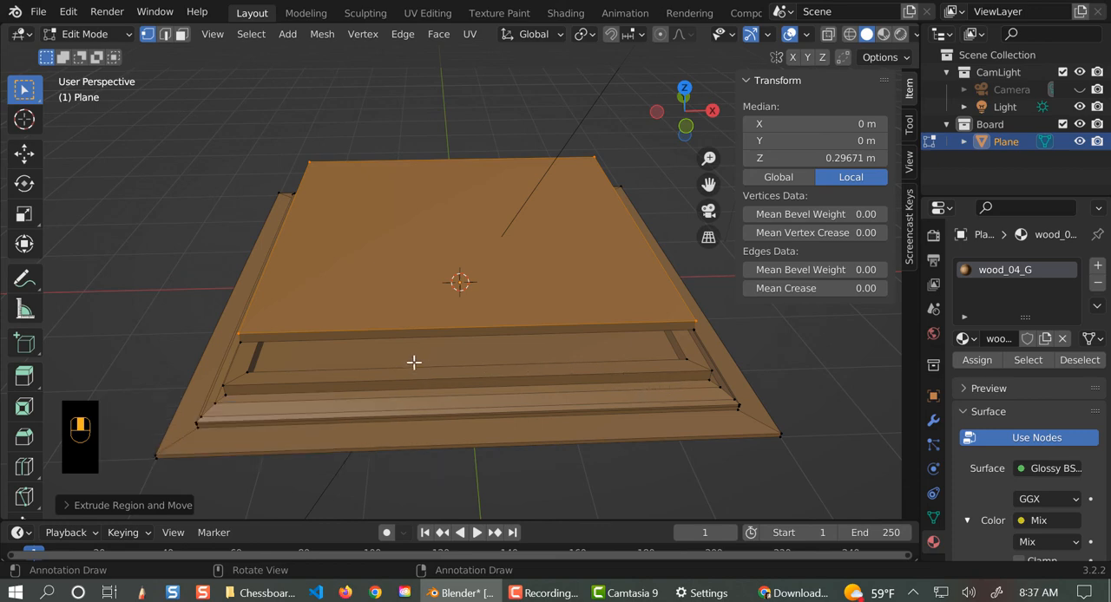
- Select the whole linked slab and assign it the CP_Glossy Yellow material in a second material slot
{"action": "key", "text": "ctrl+l"}
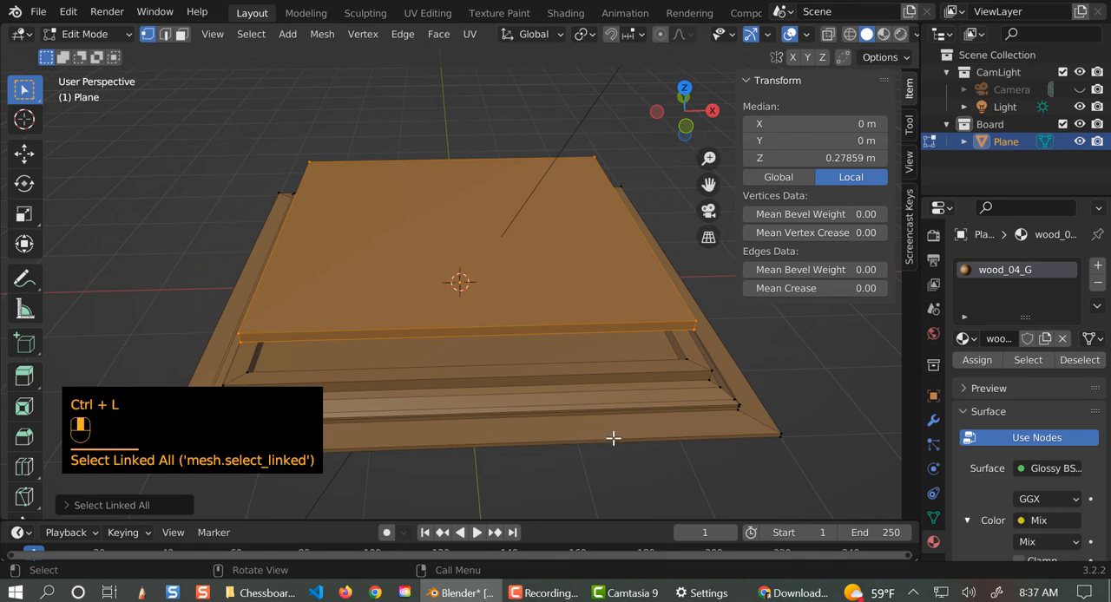
{"action": "middle_click_drag", "start_coordinate": [613, 439], "coordinate": [600, 387]}
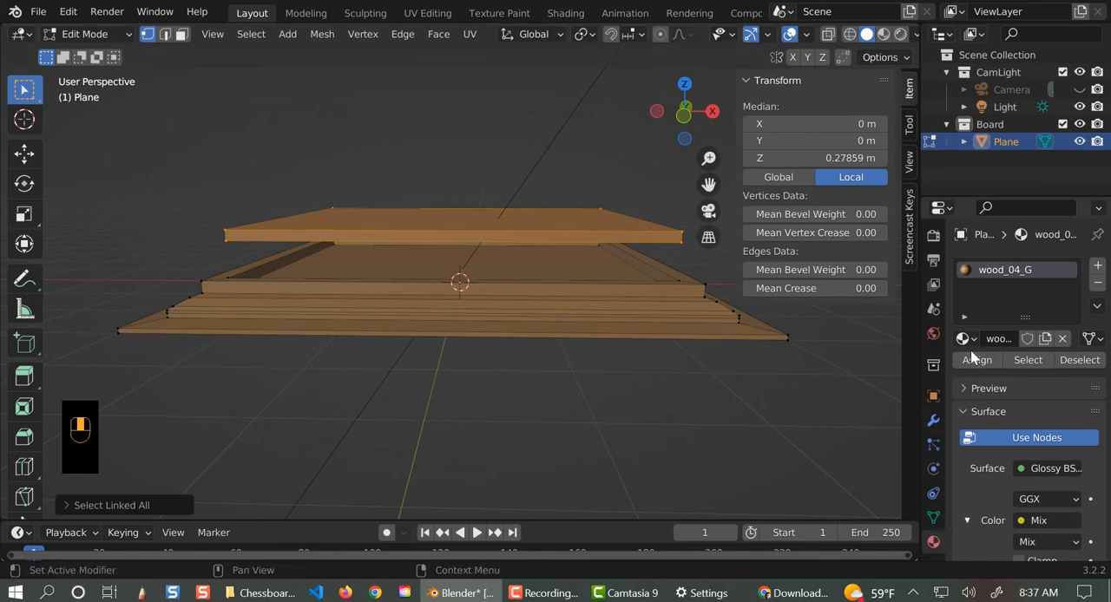
{"action": "left_click", "coordinate": [1098, 267]}
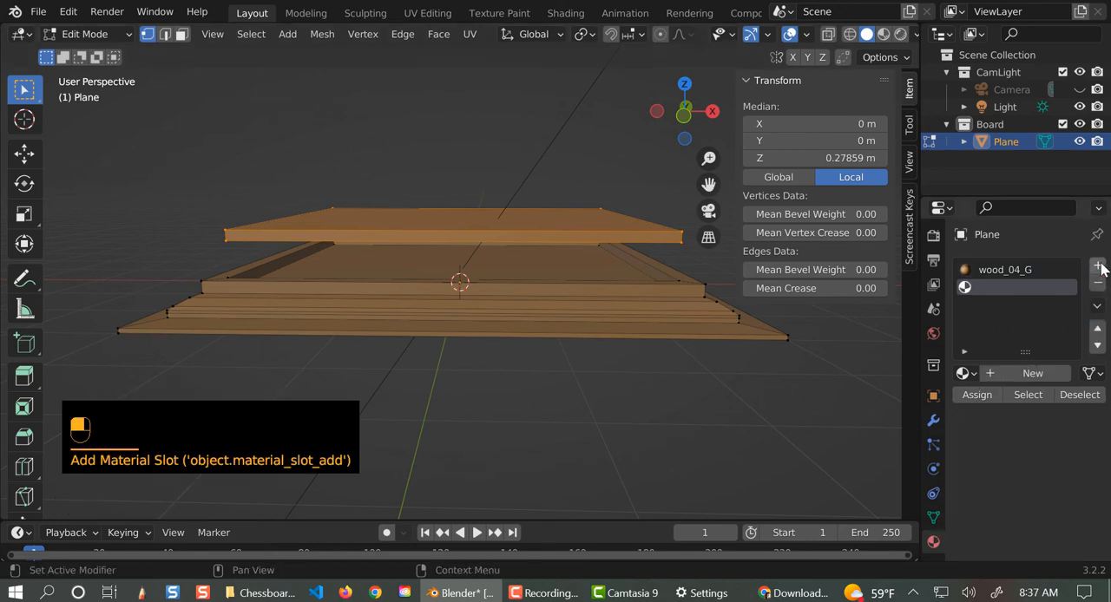
{"action": "left_click", "coordinate": [964, 373]}
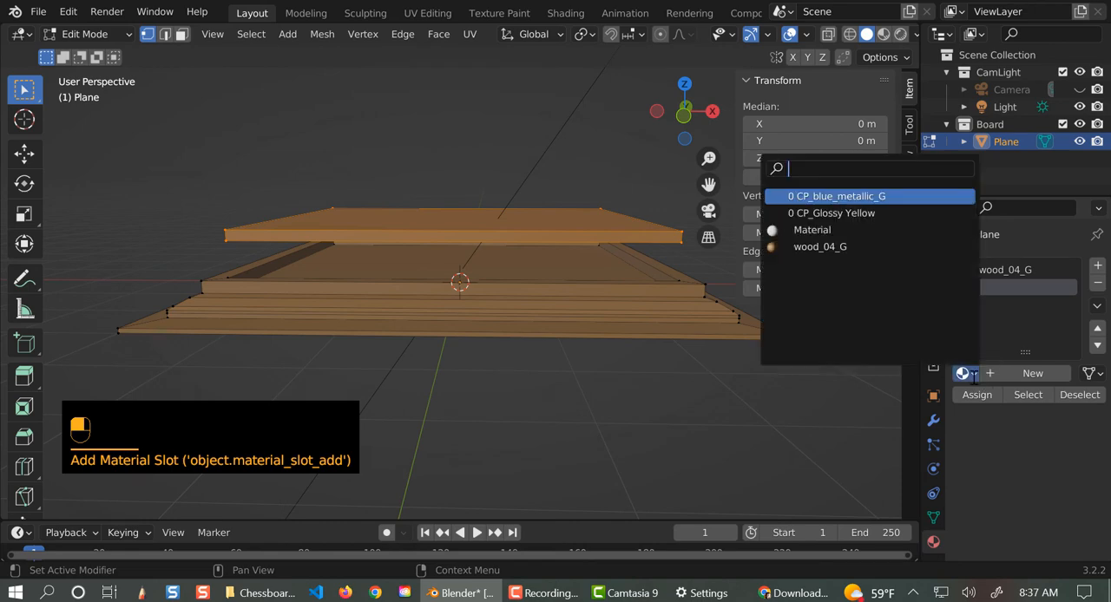
{"action": "left_click", "coordinate": [833, 213]}
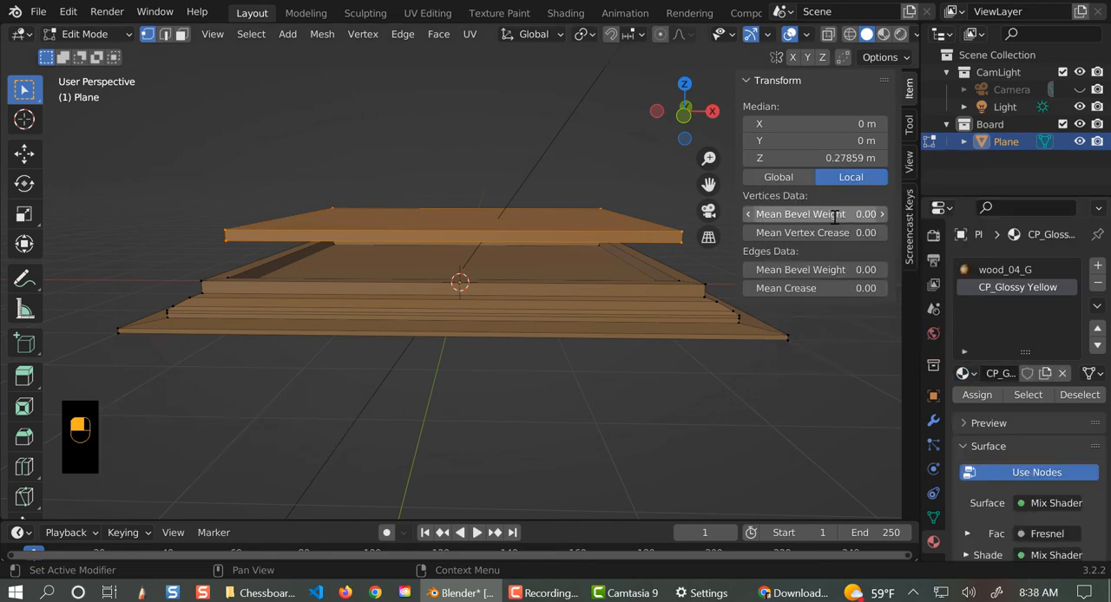
{"action": "left_click", "coordinate": [976, 396]}
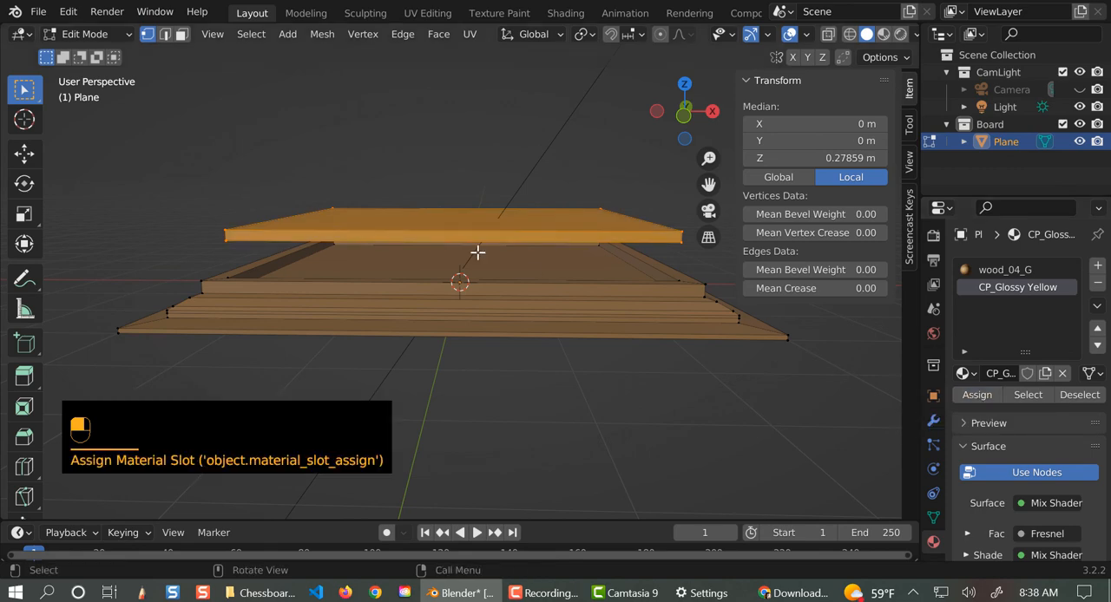
- Switch the viewport to rendered shading and inspect the slab's material above the wooden board
{"action": "left_click", "coordinate": [900, 34]}
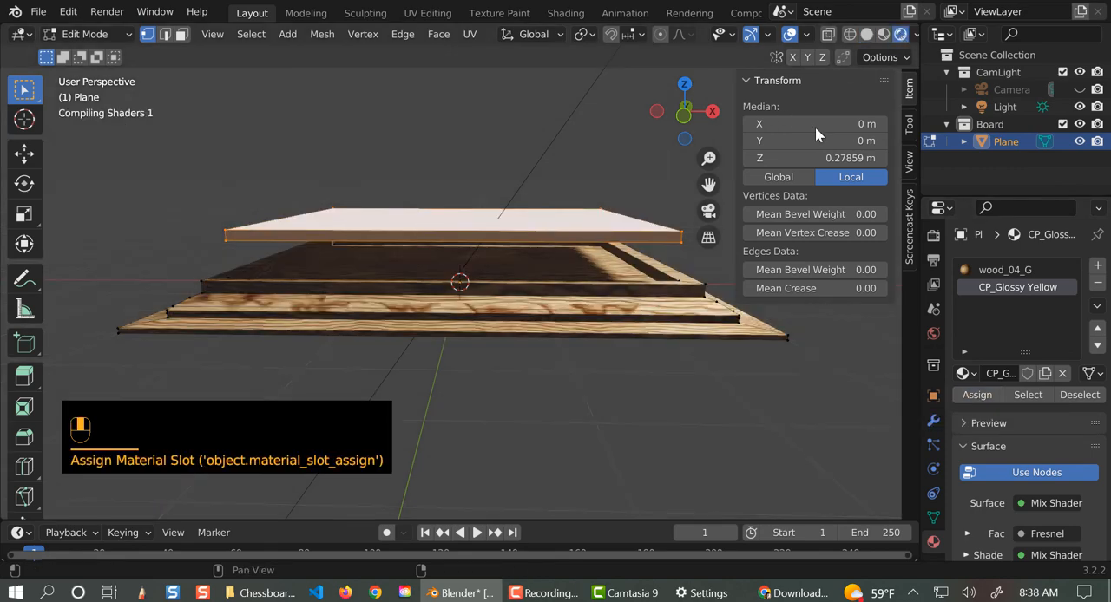
{"action": "key", "text": "Tab"}
{"action": "middle_click_drag", "start_coordinate": [563, 432], "coordinate": [552, 493]}
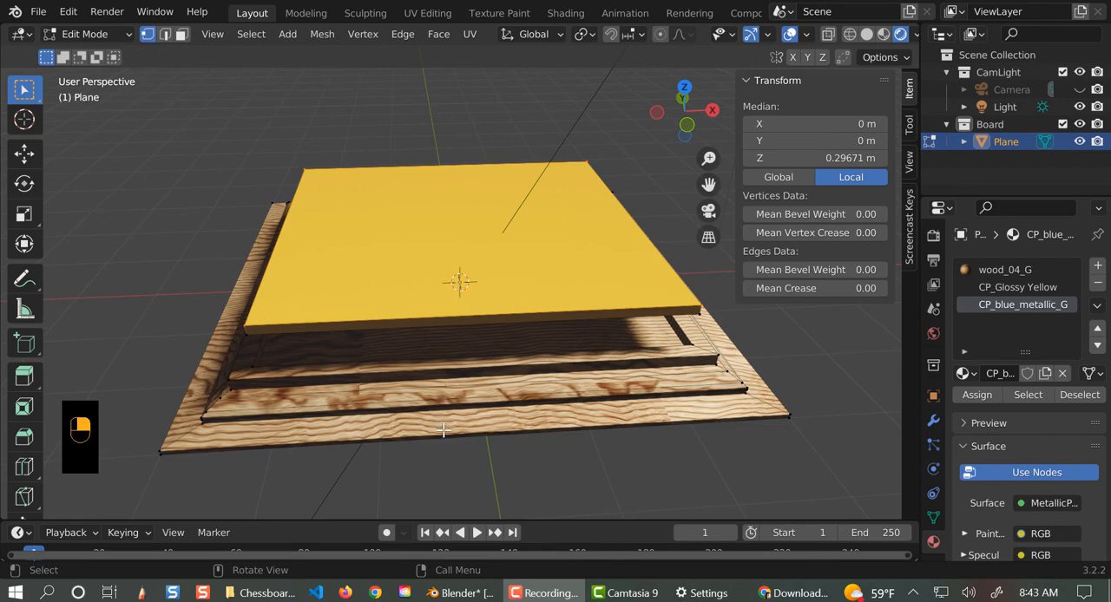
{"action": "mouse_move", "coordinate": [445, 428]}
{"action": "middle_mouse_down", "text": "alt"}
{"action": "mouse_move", "coordinate": [453, 363]}
{"action": "mouse_move", "coordinate": [454, 426]}
{"action": "middle_mouse_up", "text": "alt"}
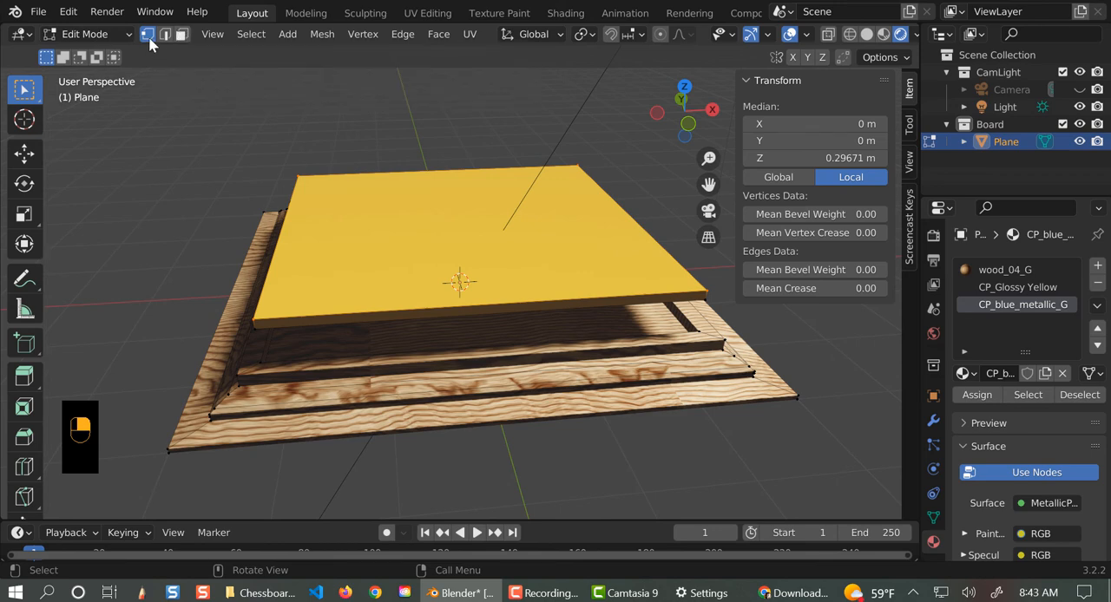
- Subdivide the slab's top face with 7 cuts to form an 8 by 8 grid of squares
{"action": "right_click", "coordinate": [159, 187]}
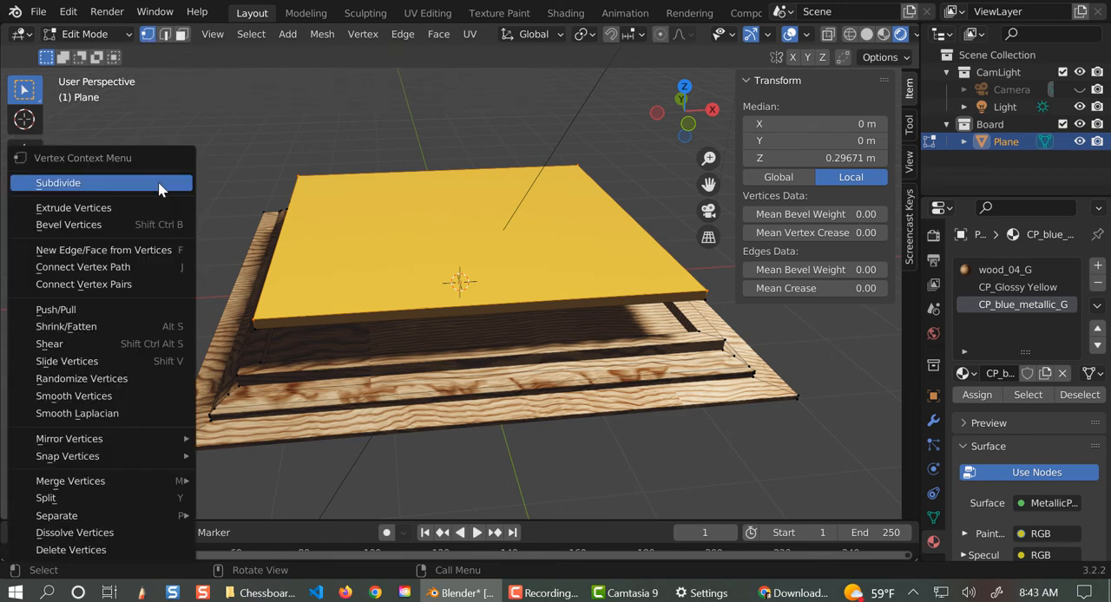
{"action": "left_click", "coordinate": [159, 185]}
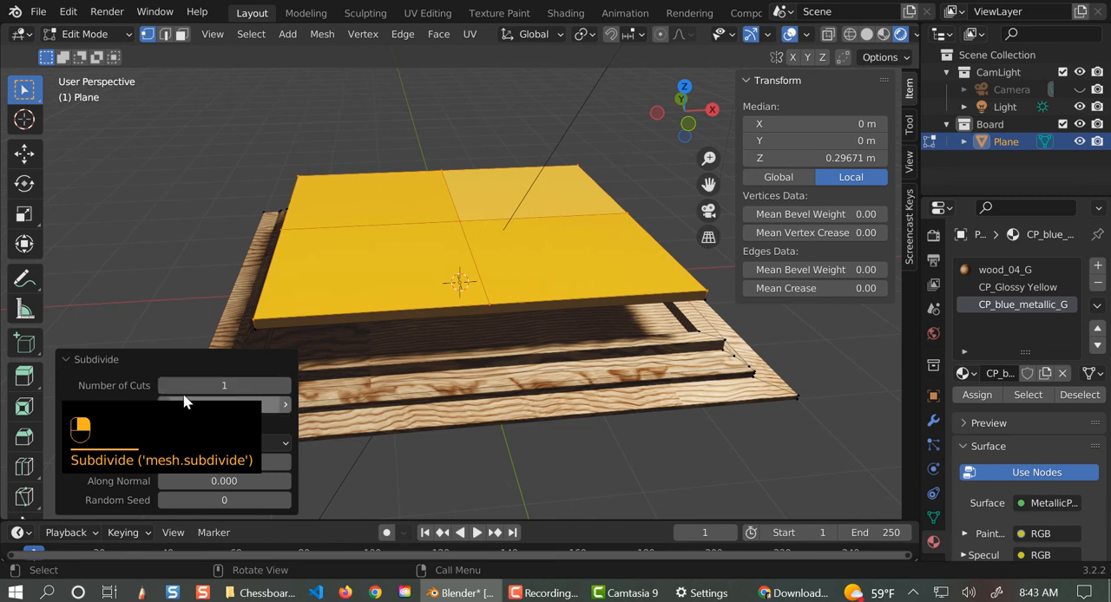
{"action": "left_click", "coordinate": [285, 386]}
{"action": "left_click", "coordinate": [285, 386]}
{"action": "left_click", "coordinate": [286, 386]}
{"action": "left_click", "coordinate": [286, 386]}
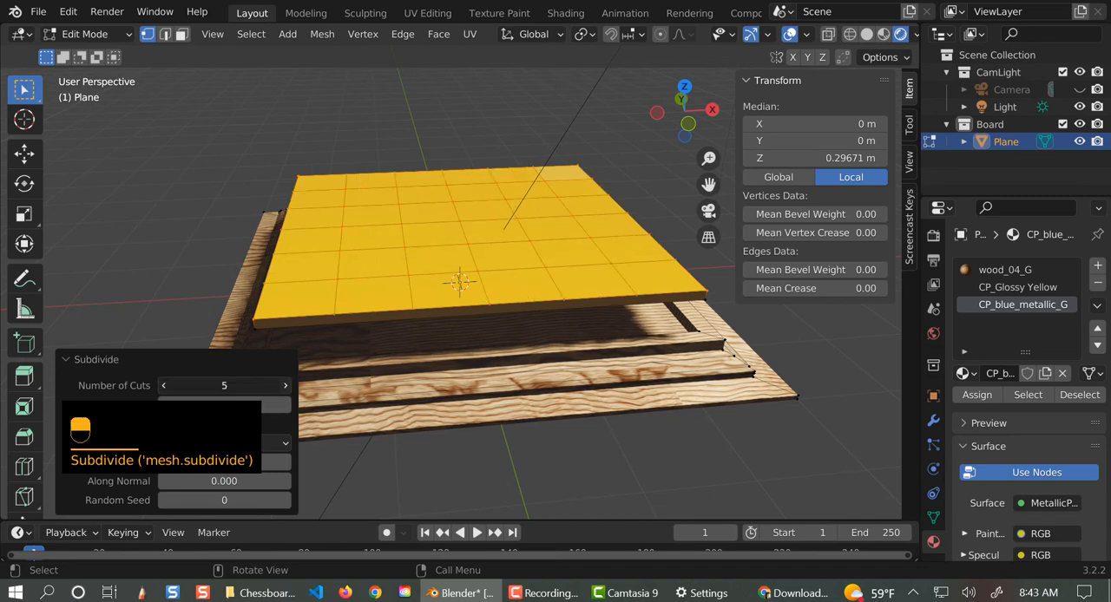
{"action": "left_click", "coordinate": [285, 386]}
{"action": "left_click", "coordinate": [285, 386]}
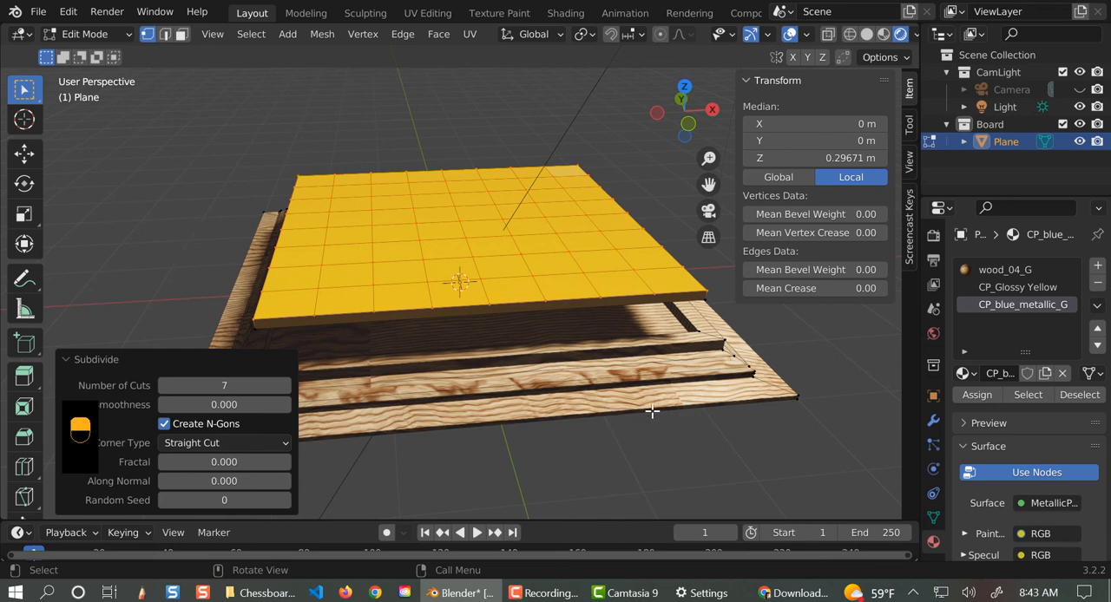
- Switch to face selection and look straight down on the slab's top grid
{"action": "left_click", "coordinate": [180, 36]}
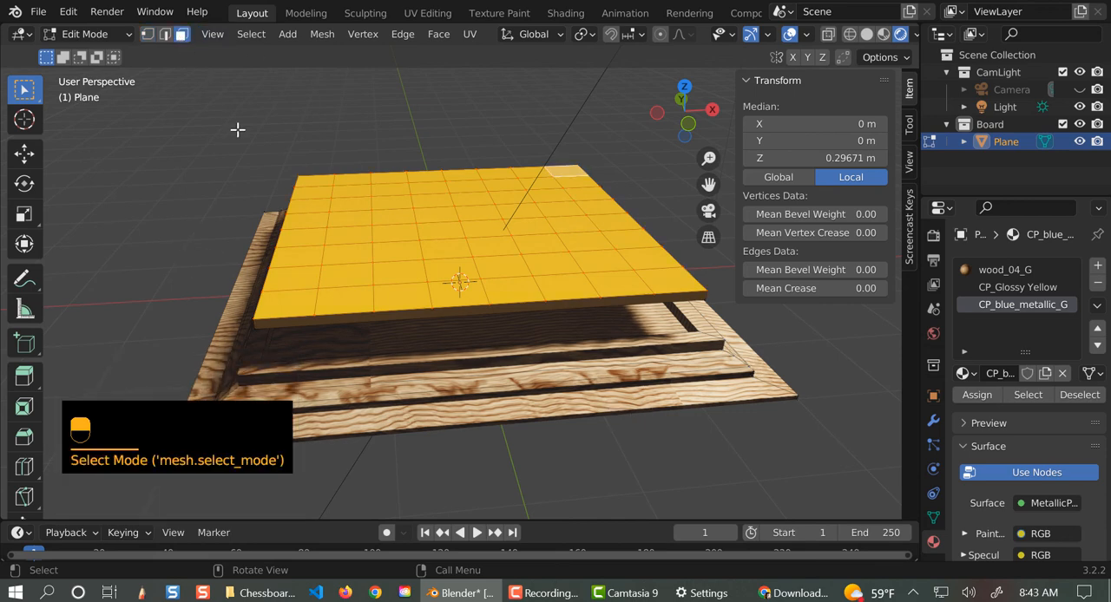
{"action": "key", "text": "KP_7"}
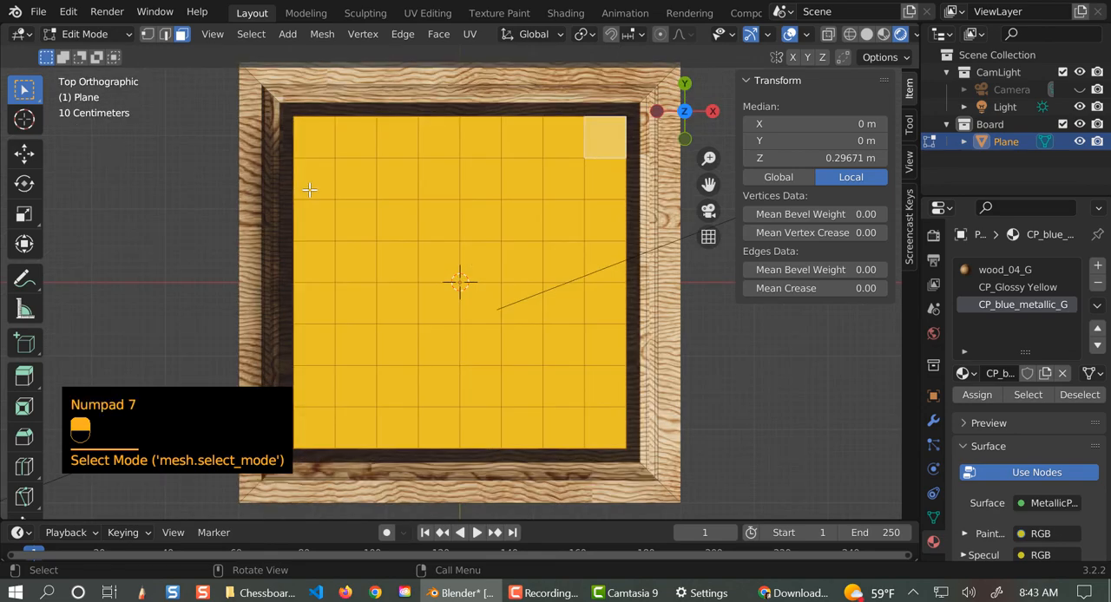
{"action": "key", "text": "c"}
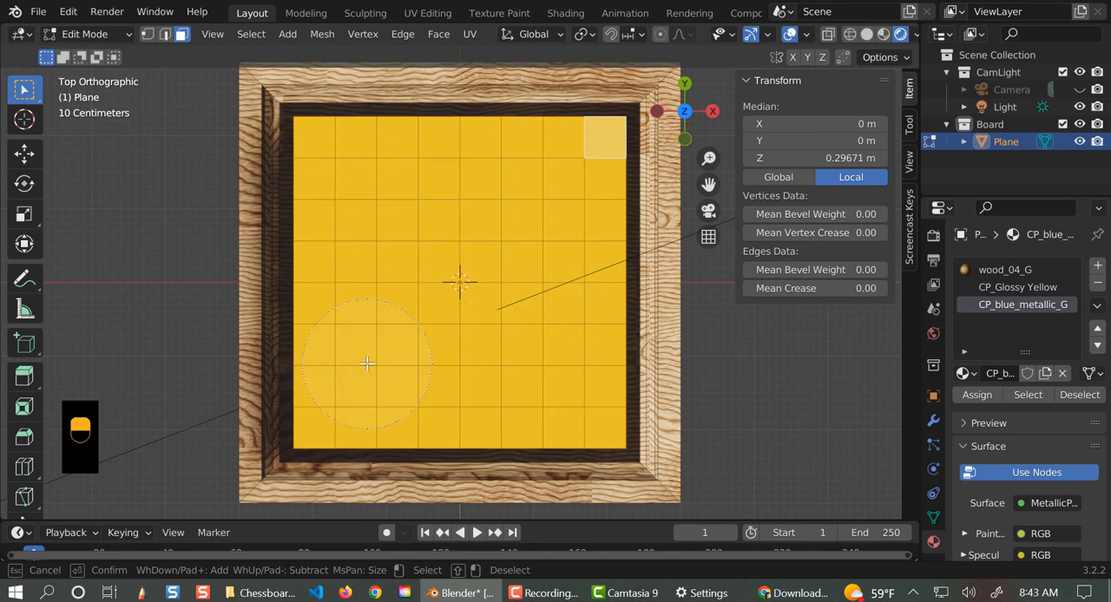
{"action": "right_click", "coordinate": [217, 158]}
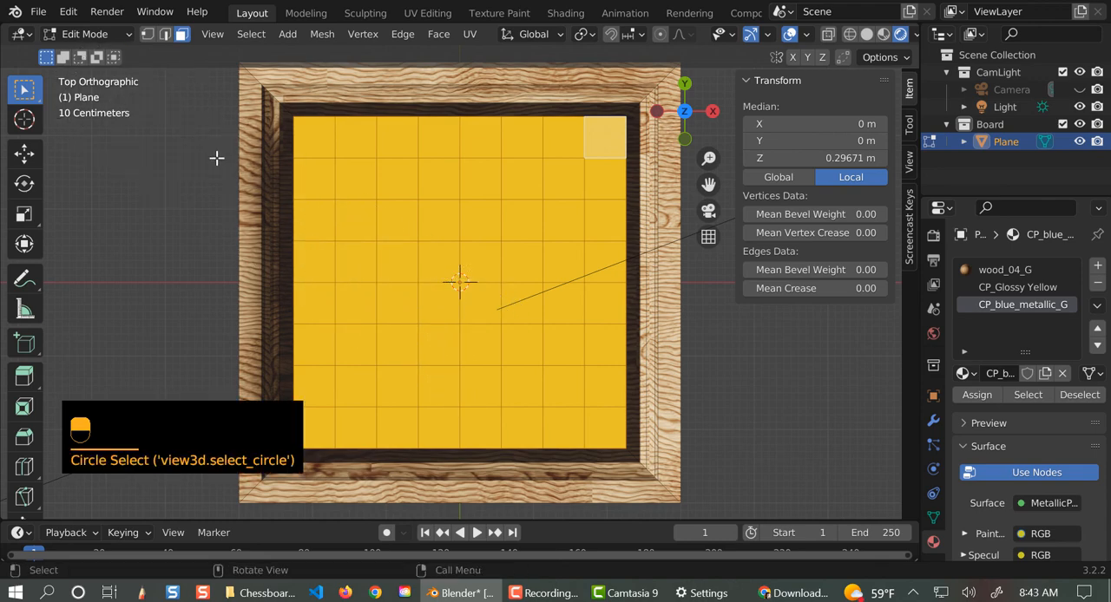
- Clear the selection, try circle-selecting the slab's squares from the top view, and undo the selection
{"action": "middle_click_drag", "start_coordinate": [573, 339], "coordinate": [569, 211]}
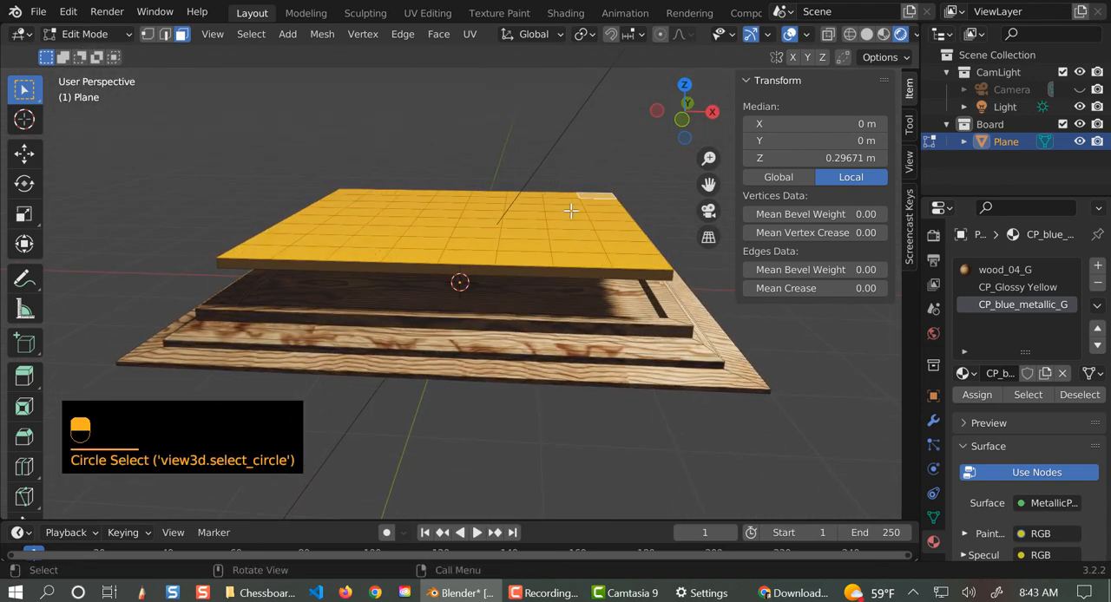
{"action": "left_click", "coordinate": [159, 177]}
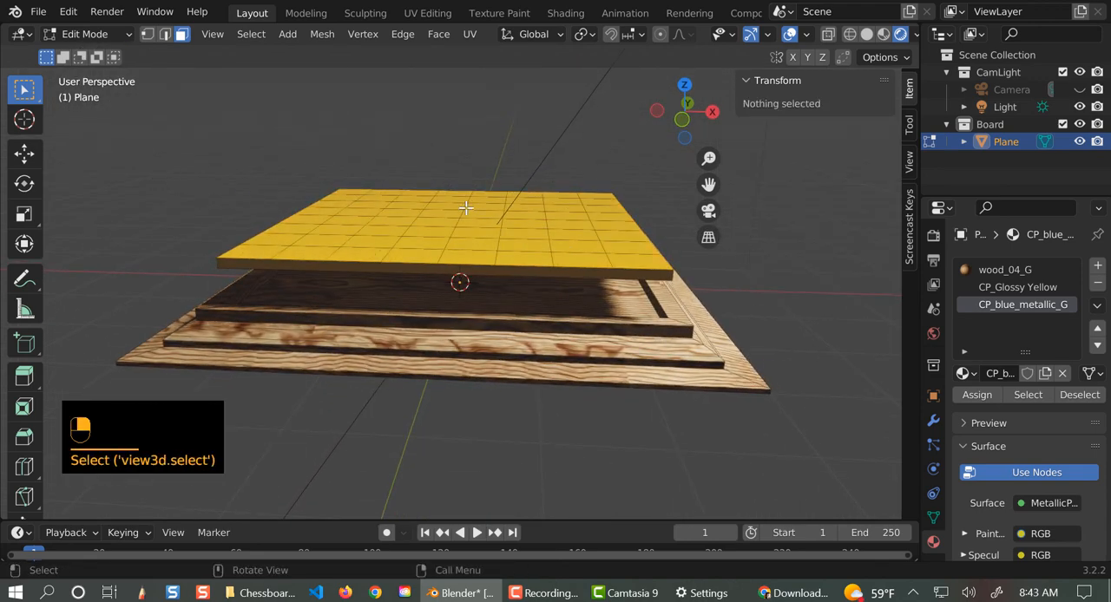
{"action": "key", "text": "KP_1"}
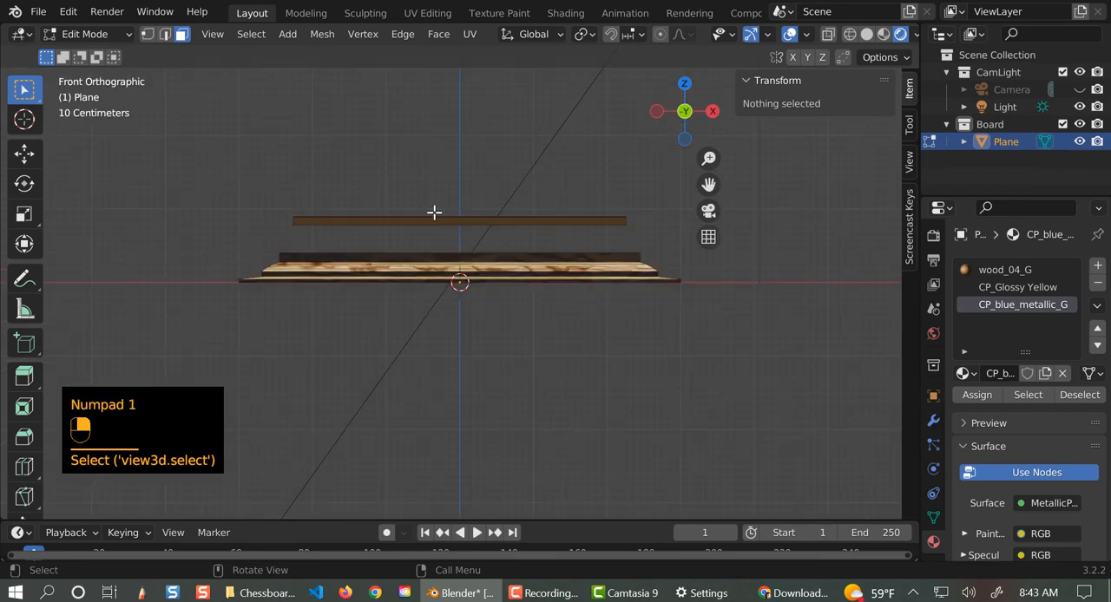
{"action": "key", "text": "KP_7"}
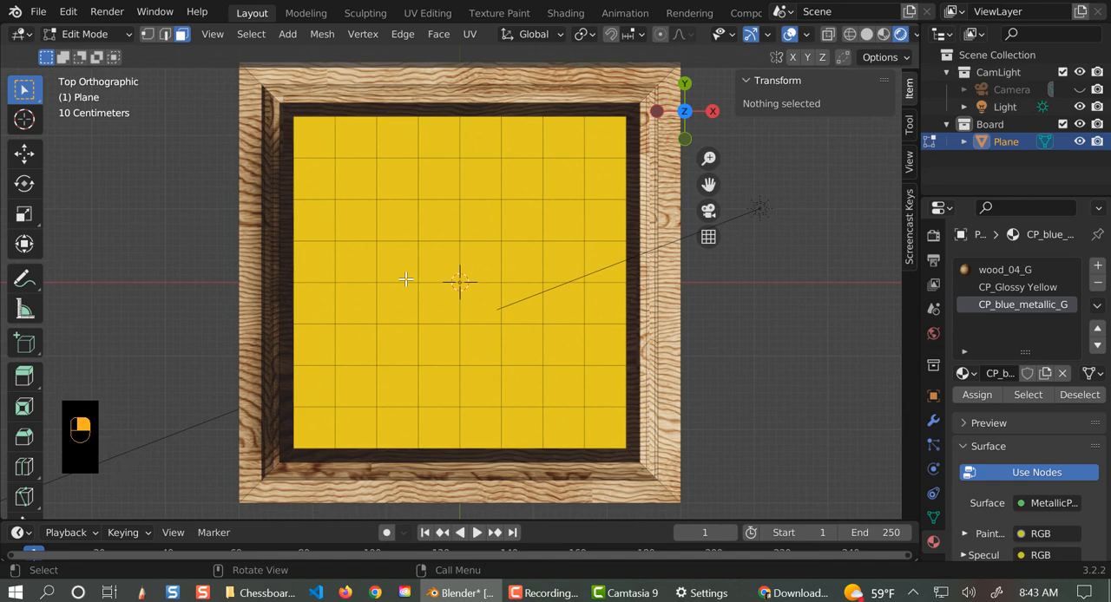
{"action": "key", "text": "c"}
{"action": "mouse_move", "coordinate": [374, 188]}
{"action": "left_mouse_down"}
{"action": "mouse_move", "coordinate": [377, 199]}
{"action": "mouse_move", "coordinate": [540, 192]}
{"action": "mouse_move", "coordinate": [550, 127]}
{"action": "left_mouse_up"}
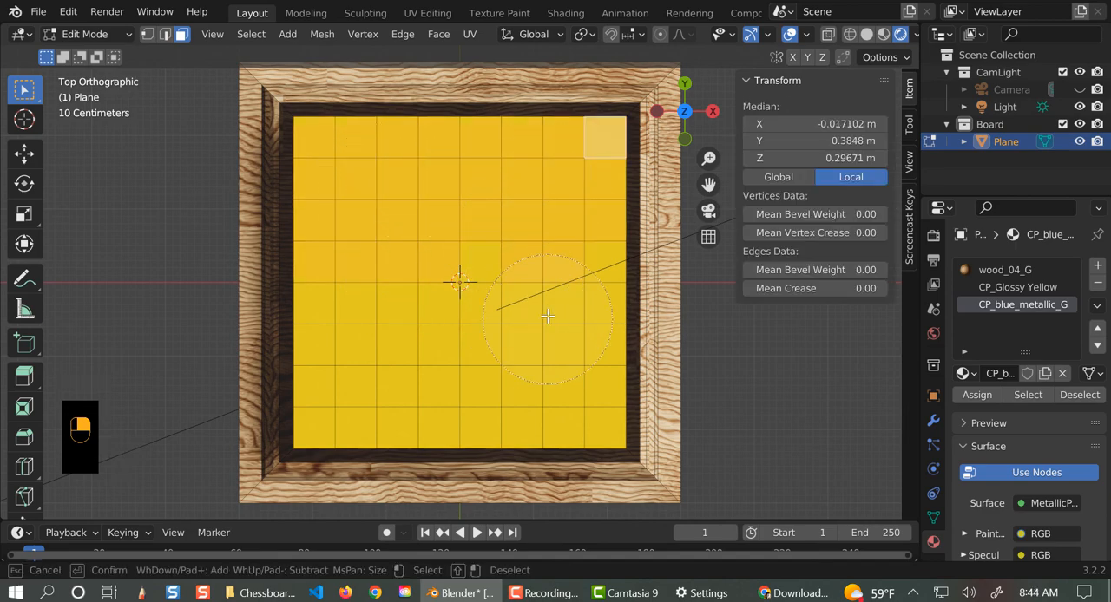
{"action": "mouse_move", "coordinate": [540, 298]}
{"action": "left_mouse_down"}
{"action": "mouse_move", "coordinate": [514, 344]}
{"action": "mouse_move", "coordinate": [538, 382]}
{"action": "mouse_move", "coordinate": [447, 368]}
{"action": "left_mouse_up"}
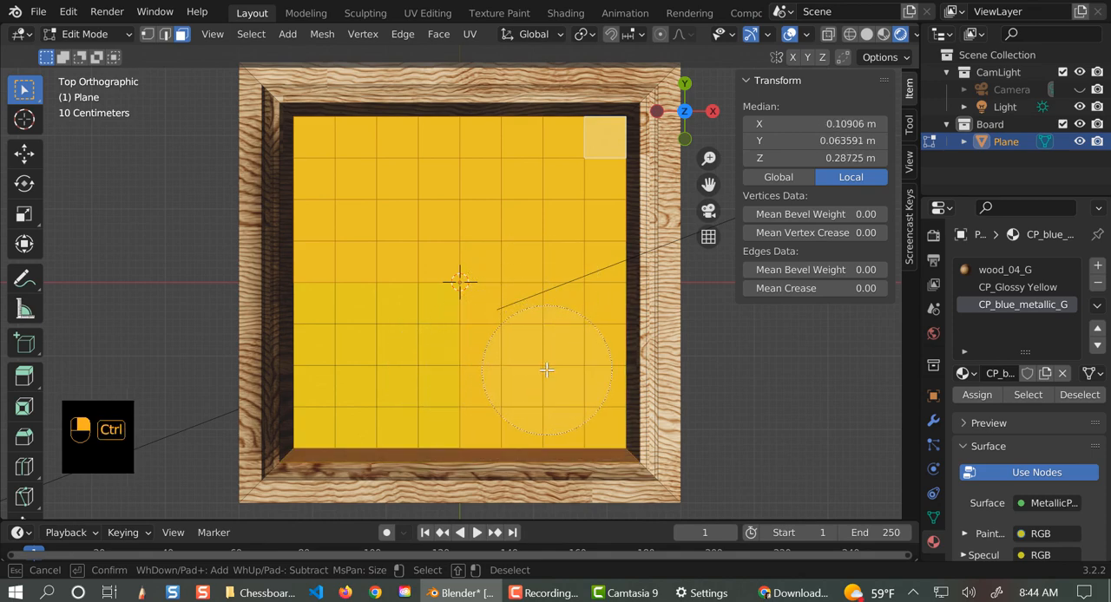
{"action": "right_click", "coordinate": [289, 261]}
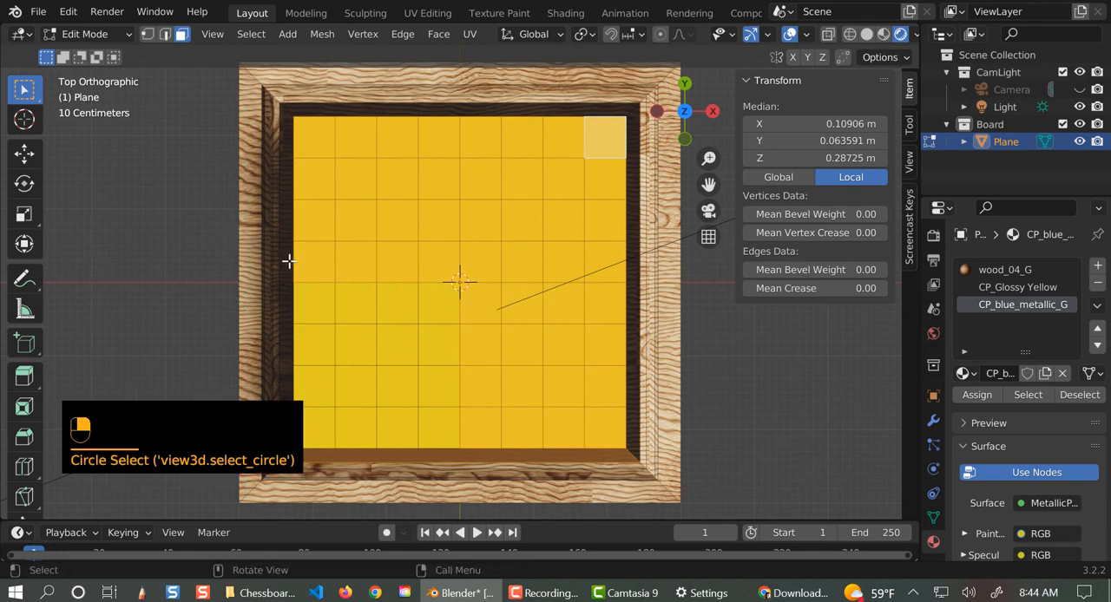
{"action": "key", "text": "ctrl+z"}
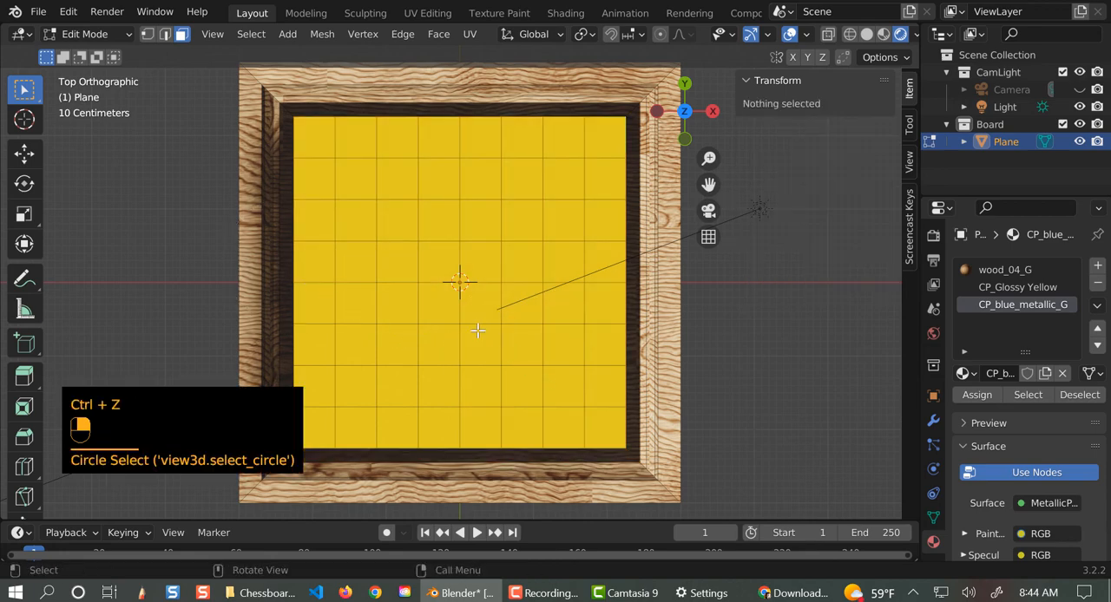
- Circle-select all squares on the slab's top surface without picking any side faces
{"action": "key", "text": "c"}
{"action": "left_click", "coordinate": [371, 203]}
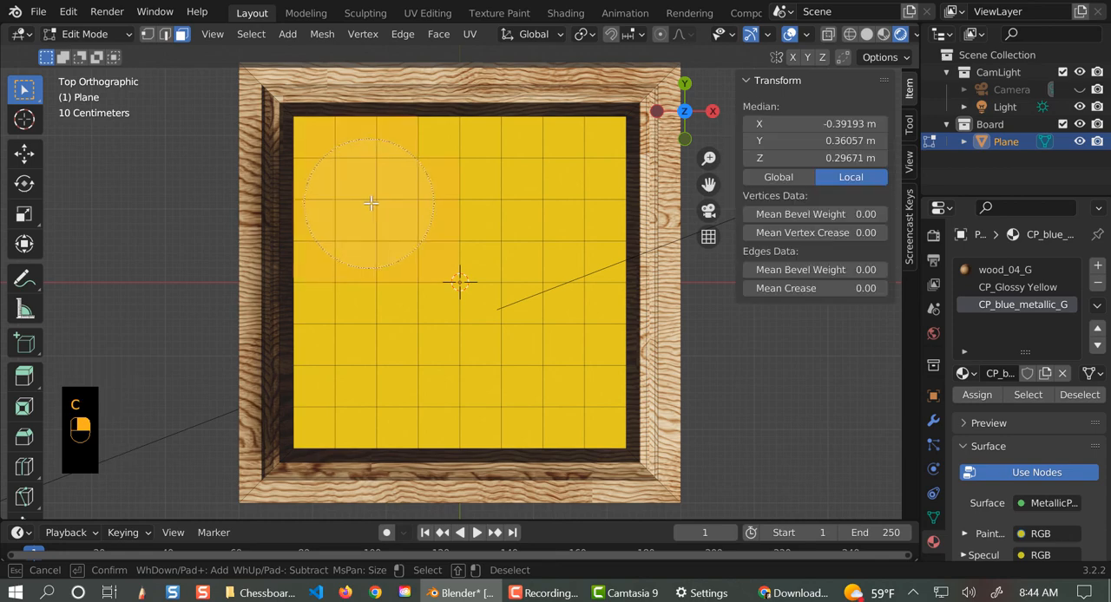
{"action": "mouse_move", "coordinate": [371, 203]}
{"action": "left_mouse_down"}
{"action": "mouse_move", "coordinate": [518, 199]}
{"action": "mouse_move", "coordinate": [540, 185]}
{"action": "mouse_move", "coordinate": [526, 335]}
{"action": "mouse_move", "coordinate": [536, 372]}
{"action": "mouse_move", "coordinate": [379, 367]}
{"action": "mouse_move", "coordinate": [424, 286]}
{"action": "left_mouse_up"}
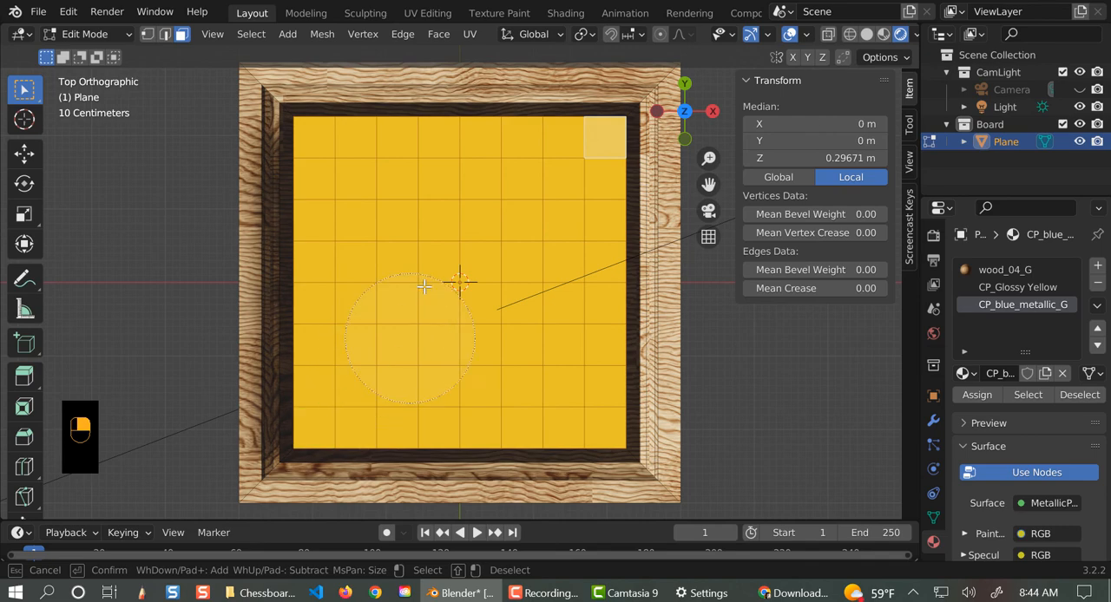
{"action": "right_click", "coordinate": [480, 203]}
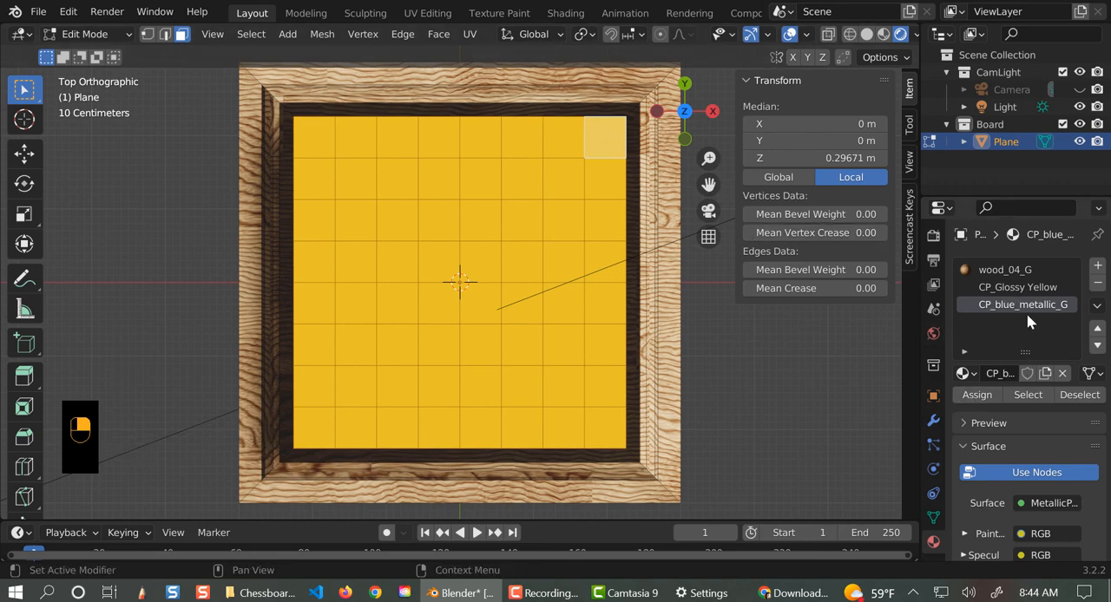
- Reduce the selection to alternate squares with Checker Deselect and assign them the CP_blue_metallic_G material
{"action": "left_click", "coordinate": [250, 35]}
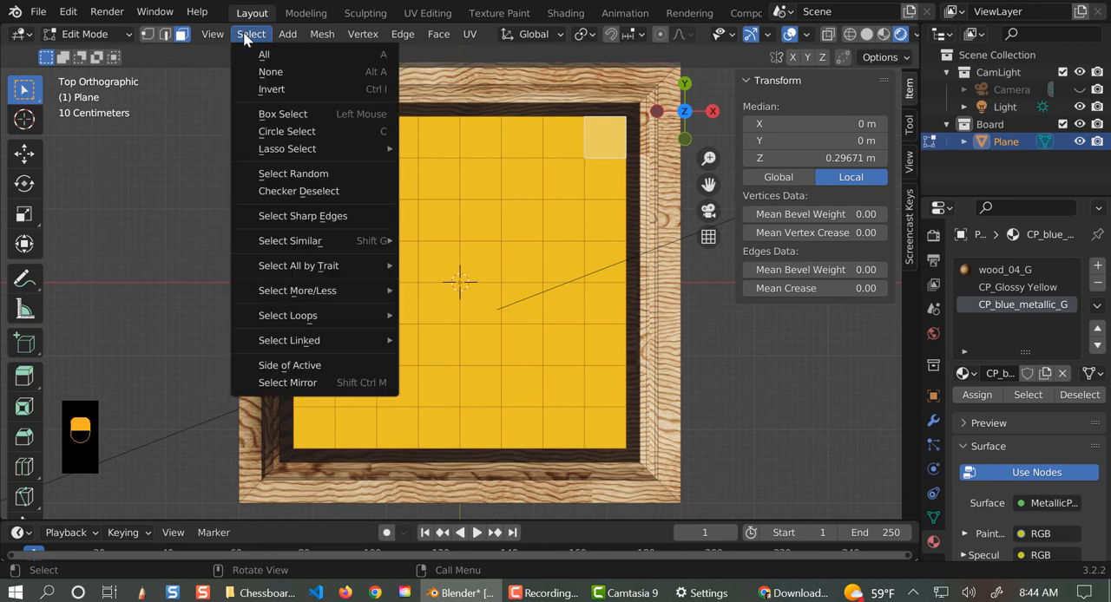
{"action": "left_click", "coordinate": [261, 192]}
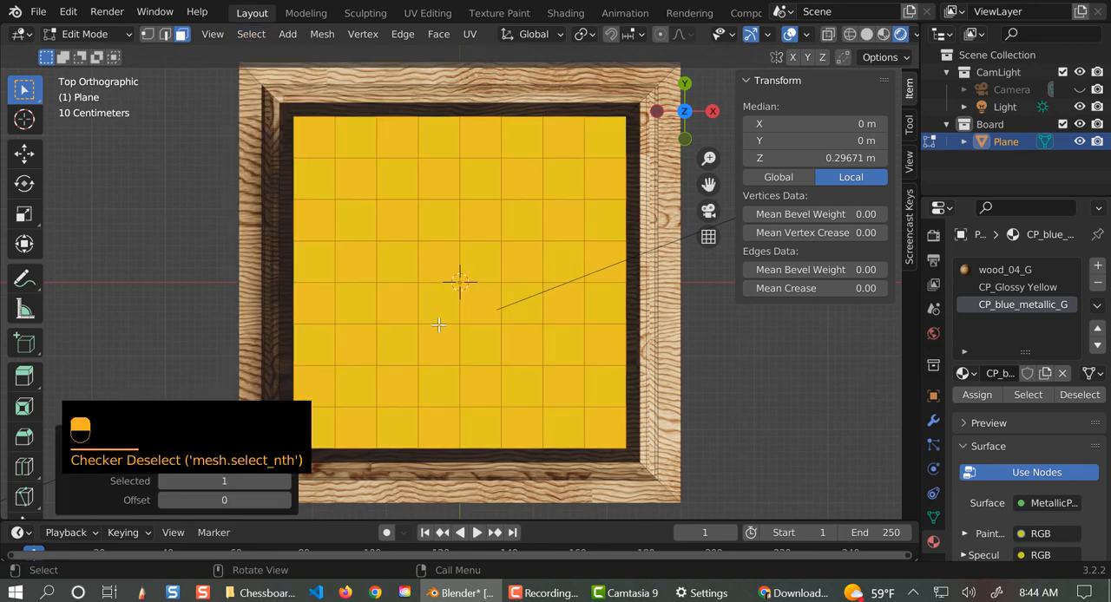
{"action": "middle_click_drag", "start_coordinate": [898, 444], "coordinate": [848, 350]}
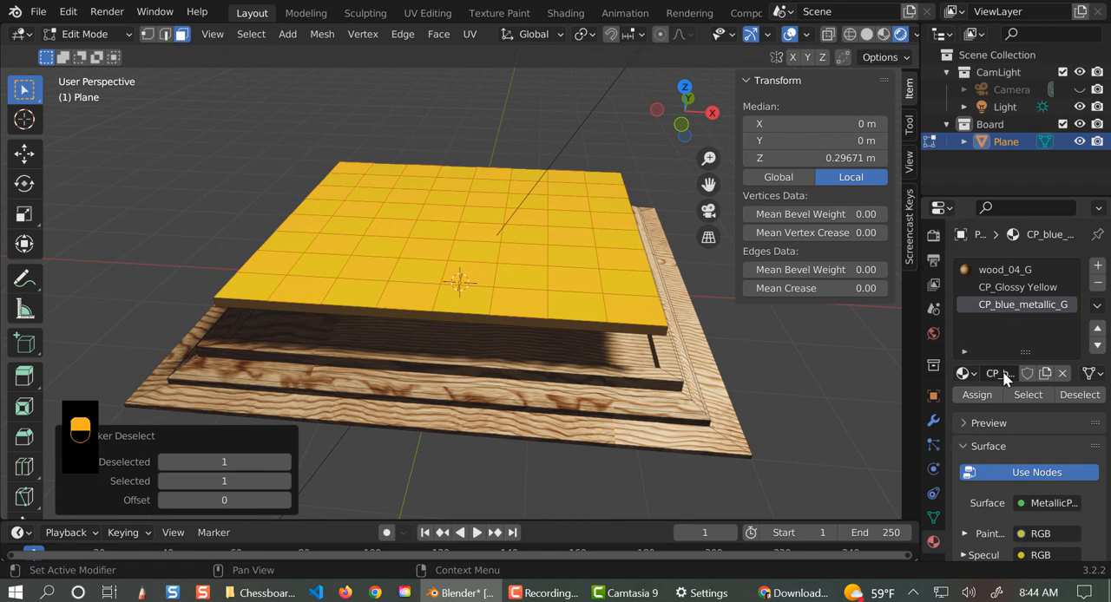
{"action": "left_click", "coordinate": [977, 396]}
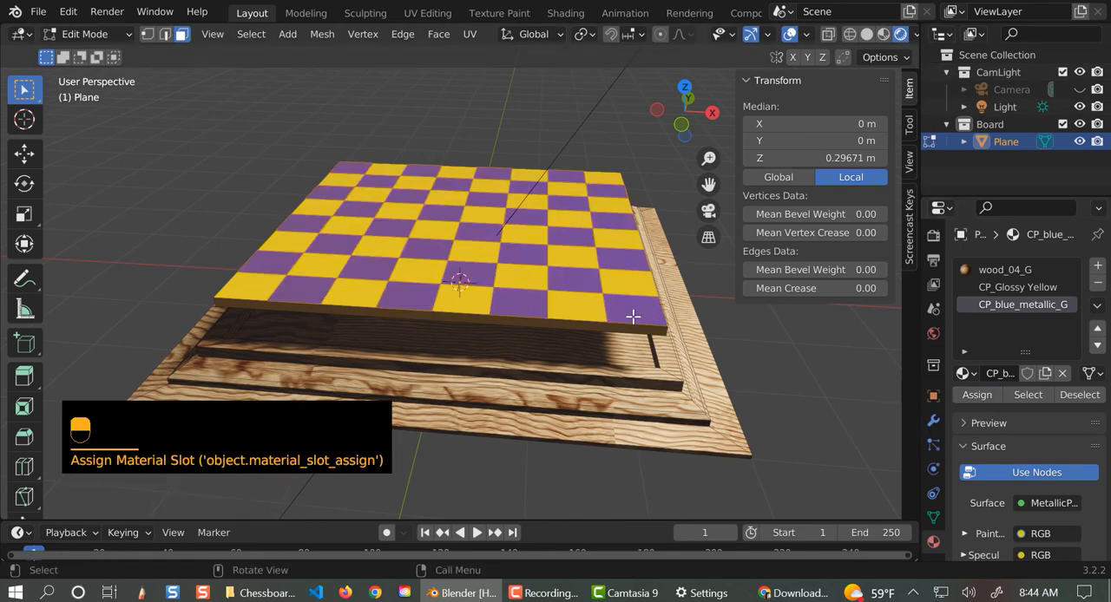
{"action": "scroll", "coordinate": [634, 315], "scroll_direction": "down", "scroll_amount": 5}
{"action": "scroll", "coordinate": [655, 348], "scroll_direction": "down", "scroll_amount": 3}
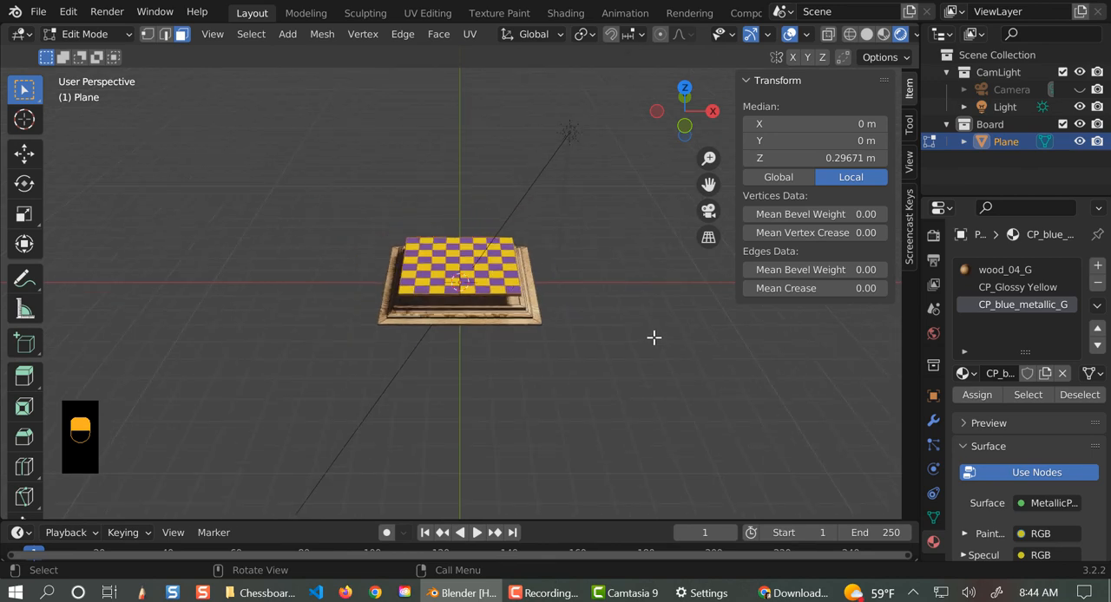
{"action": "scroll", "coordinate": [612, 353], "scroll_direction": "up", "scroll_amount": 3}
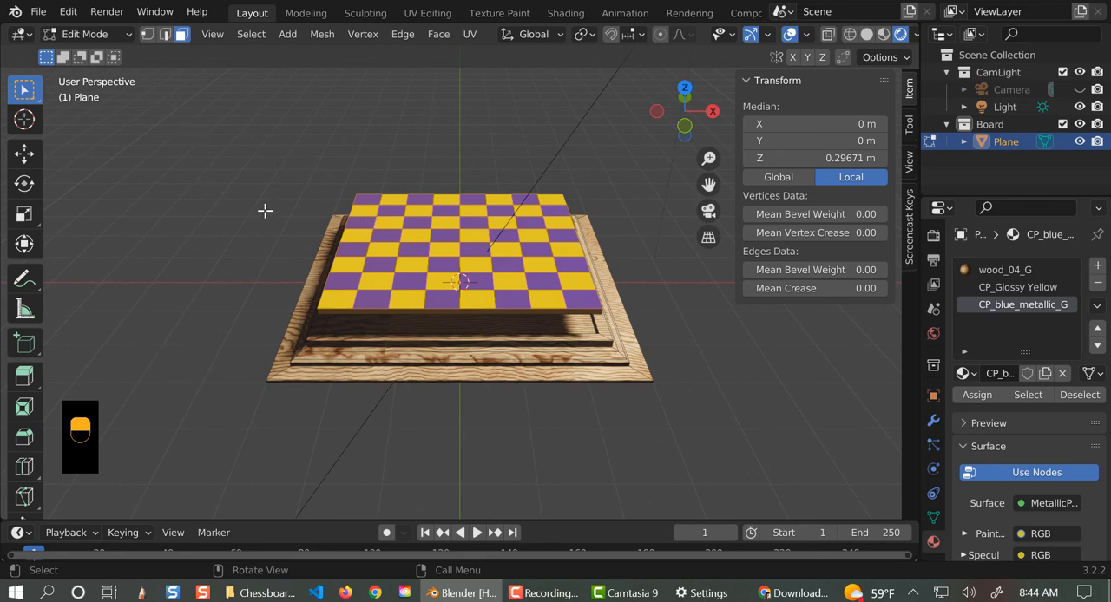
- Try lowering the whole board along Z to about -0.386 m in object mode, and undo the move
{"action": "key", "text": "KP_1"}
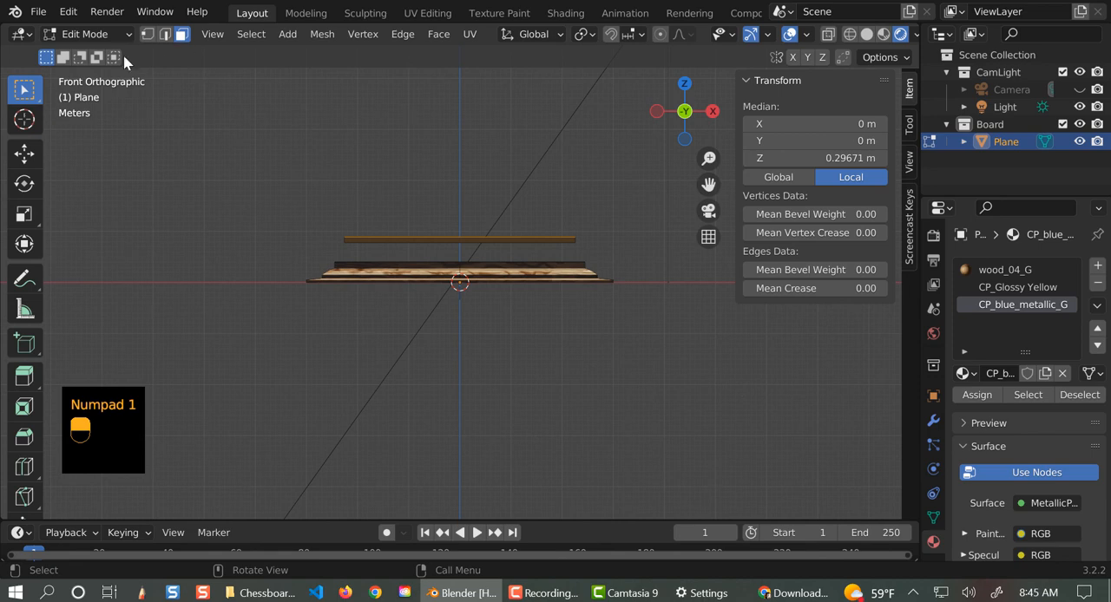
{"action": "left_click", "coordinate": [82, 34]}
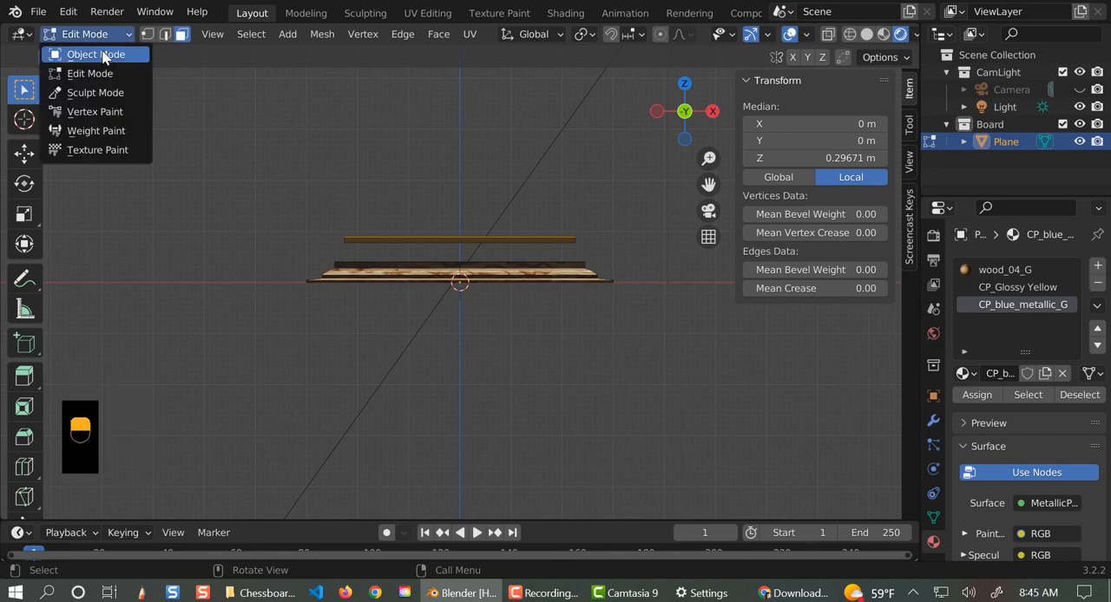
{"action": "left_click", "coordinate": [83, 52]}
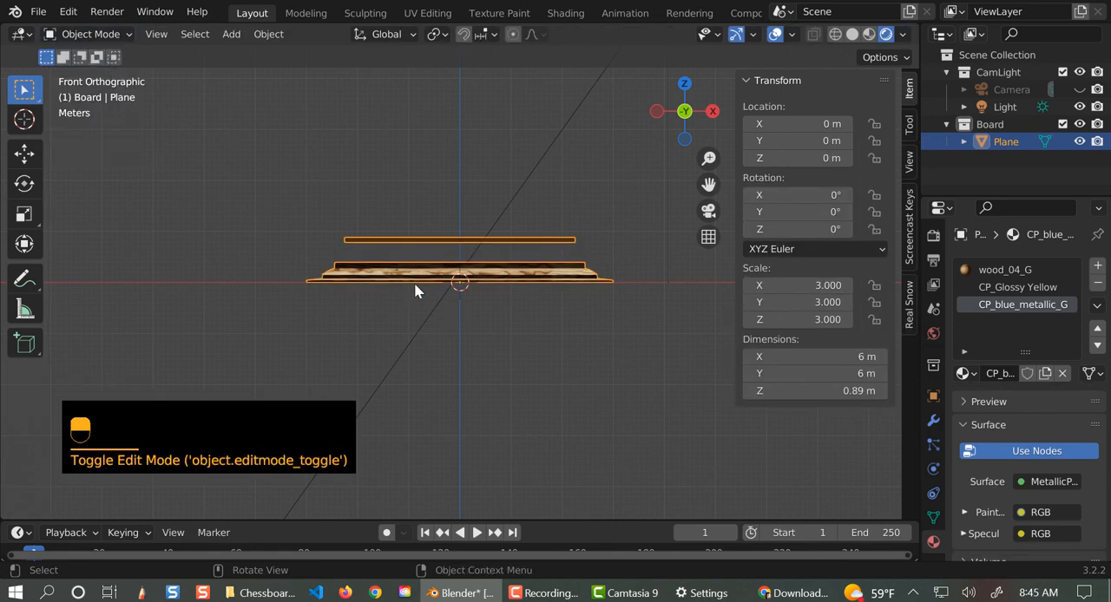
{"action": "key", "text": "g"}
{"action": "key", "text": "z"}
{"action": "left_click", "coordinate": [429, 347]}
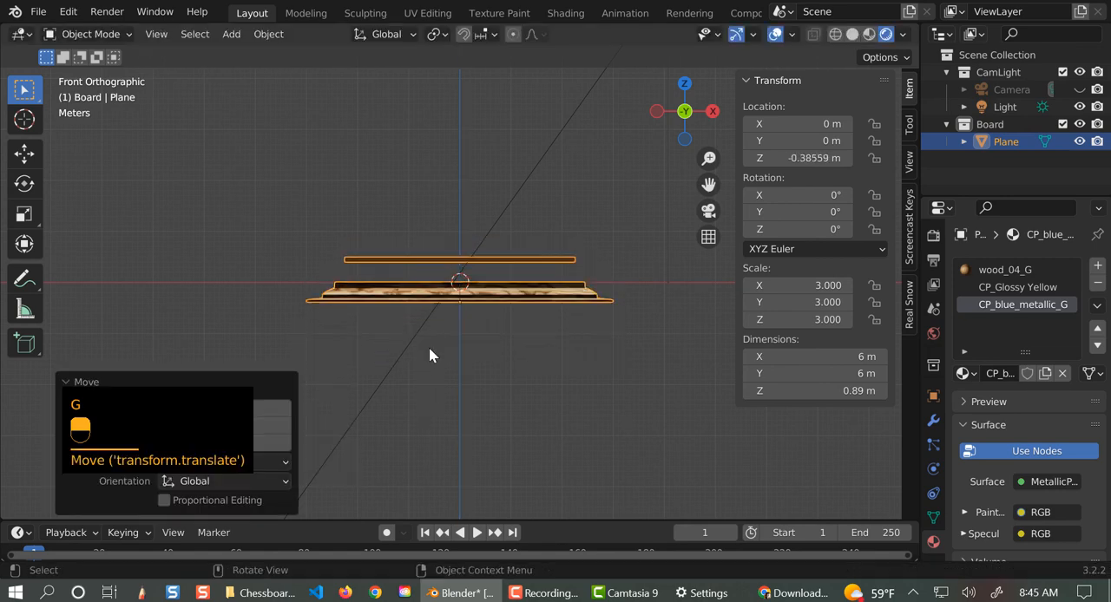
{"action": "key", "text": "ctrl+z"}
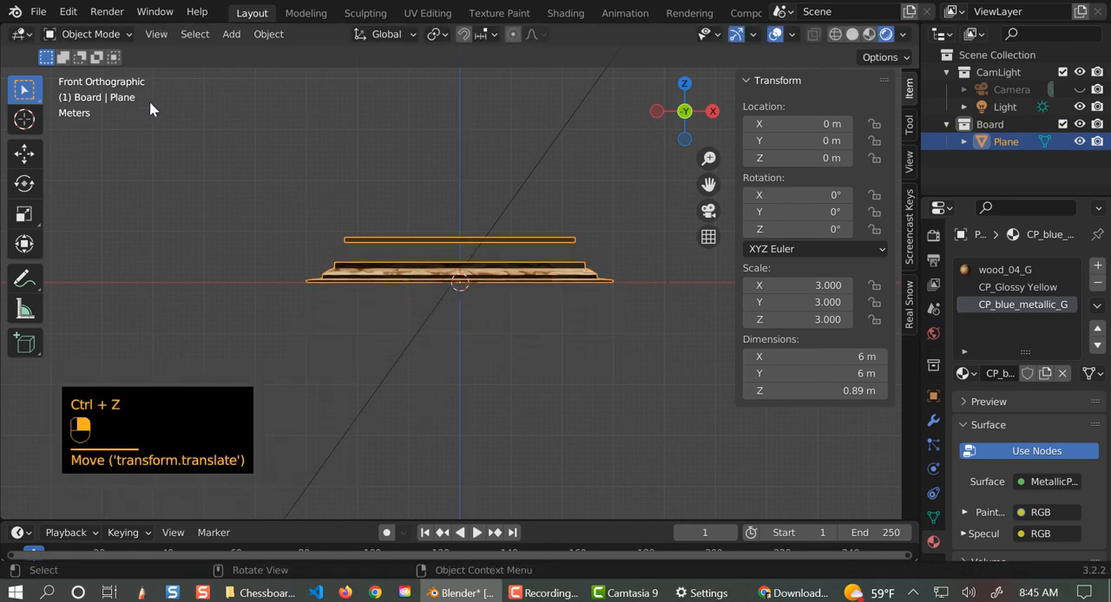
- In edit mode with X-ray on, box-select the entire slab from the front and lower it along Z to local median Z of about 0.144 m
{"action": "left_click", "coordinate": [87, 34]}
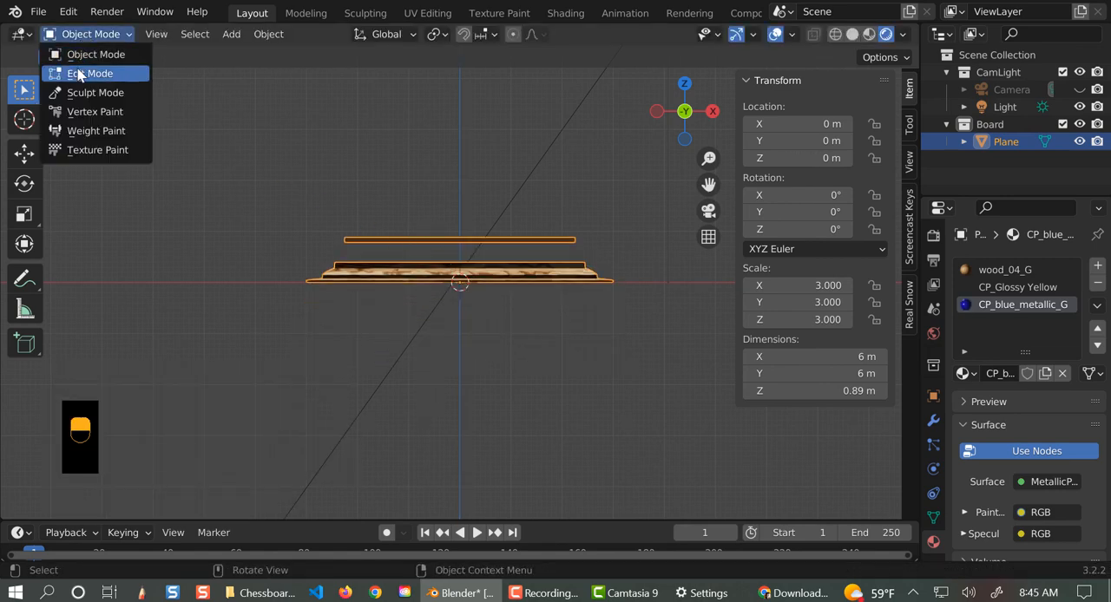
{"action": "left_click", "coordinate": [79, 75]}
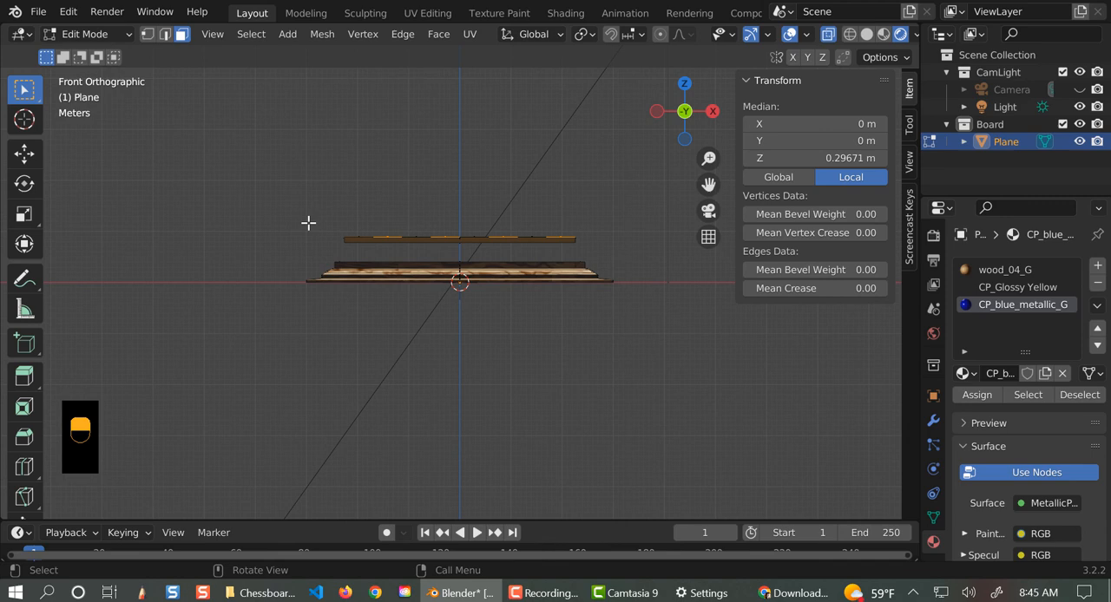
{"action": "key", "text": "b"}
{"action": "left_click_drag", "start_coordinate": [308, 223], "coordinate": [611, 252]}
{"action": "key", "text": "g"}
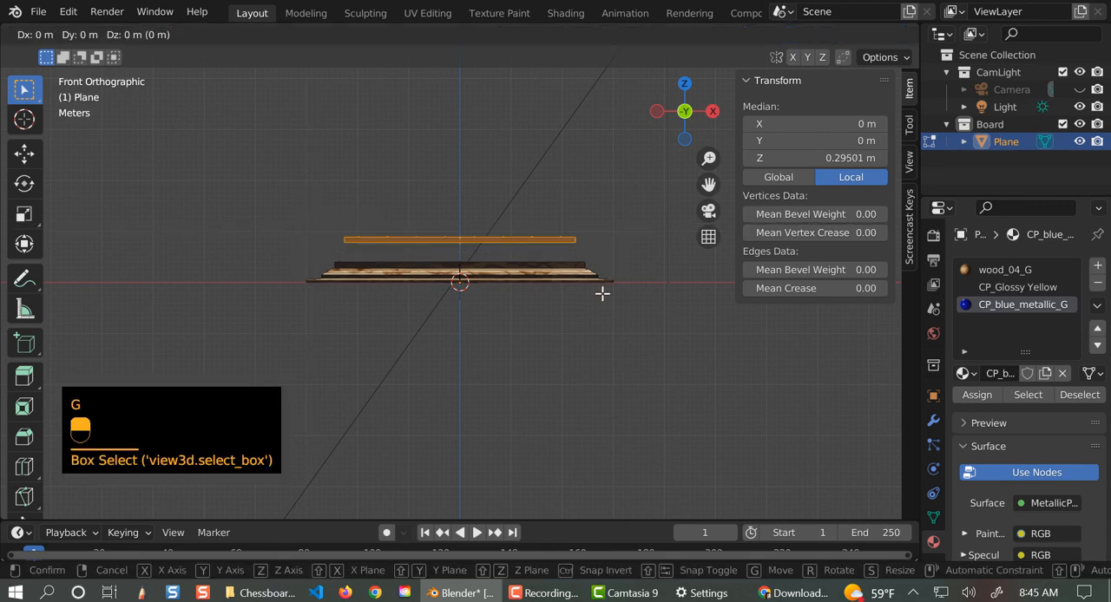
{"action": "key", "text": "z"}
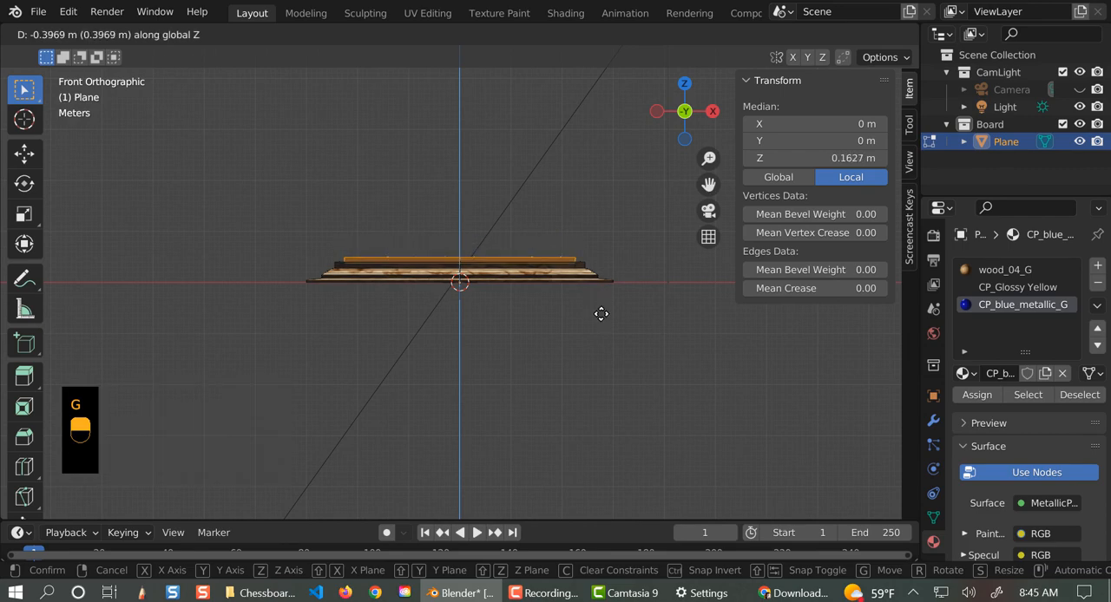
{"action": "left_click", "coordinate": [601, 316]}
{"action": "scroll", "coordinate": [559, 369], "scroll_direction": "up", "scroll_amount": 4}
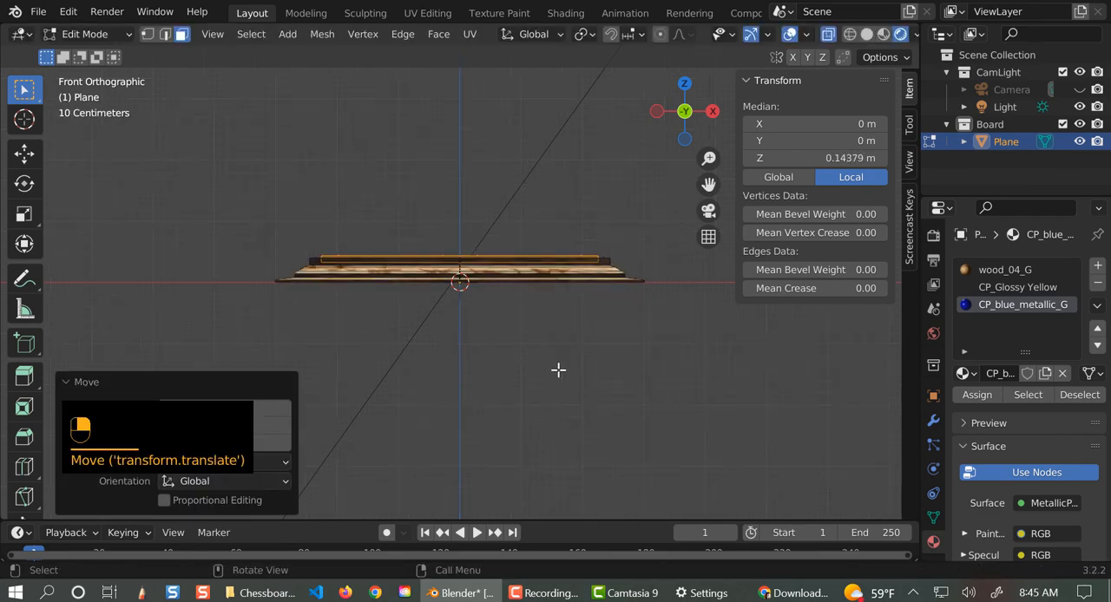
- Lower the selected slab slightly further along Z to a local median Z of about 0.136 m, and return to object mode
{"action": "middle_click_drag", "start_coordinate": [558, 377], "coordinate": [548, 403]}
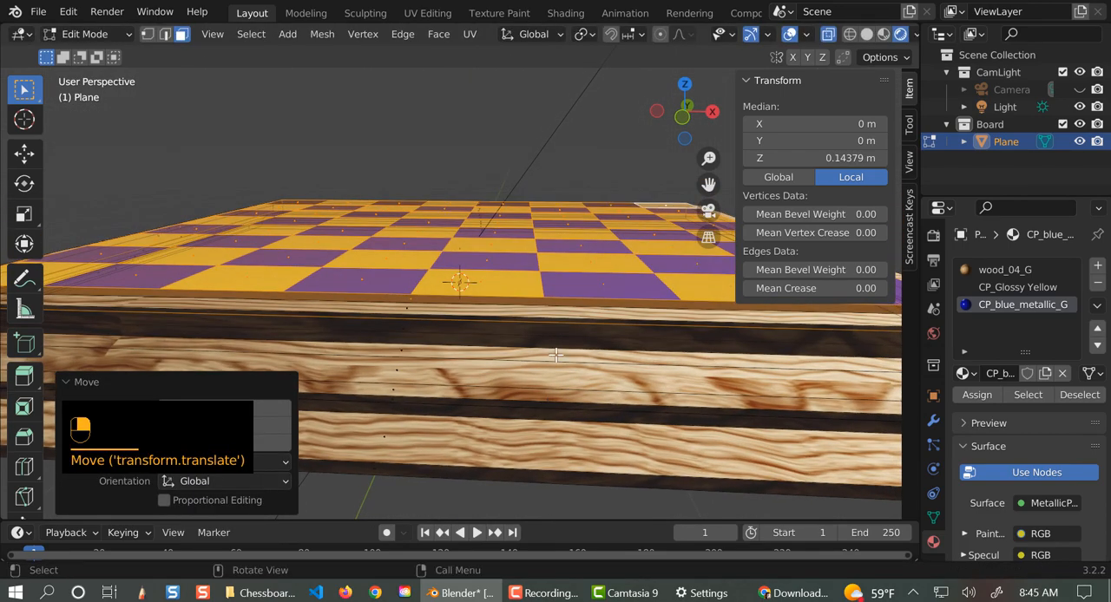
{"action": "key", "text": "g"}
{"action": "key", "text": "z"}
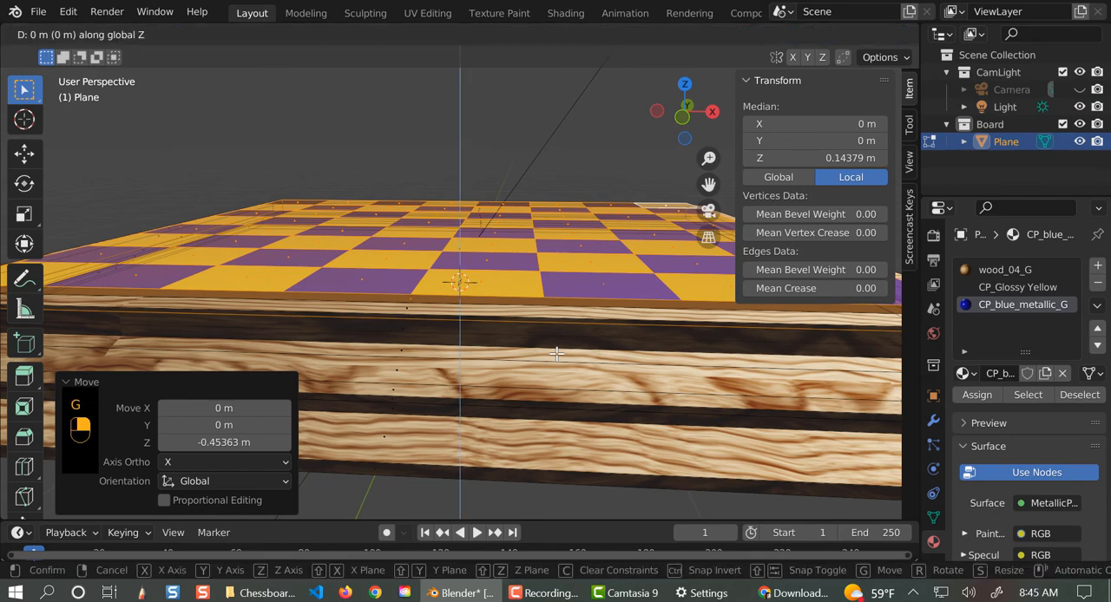
{"action": "left_click", "coordinate": [469, 360]}
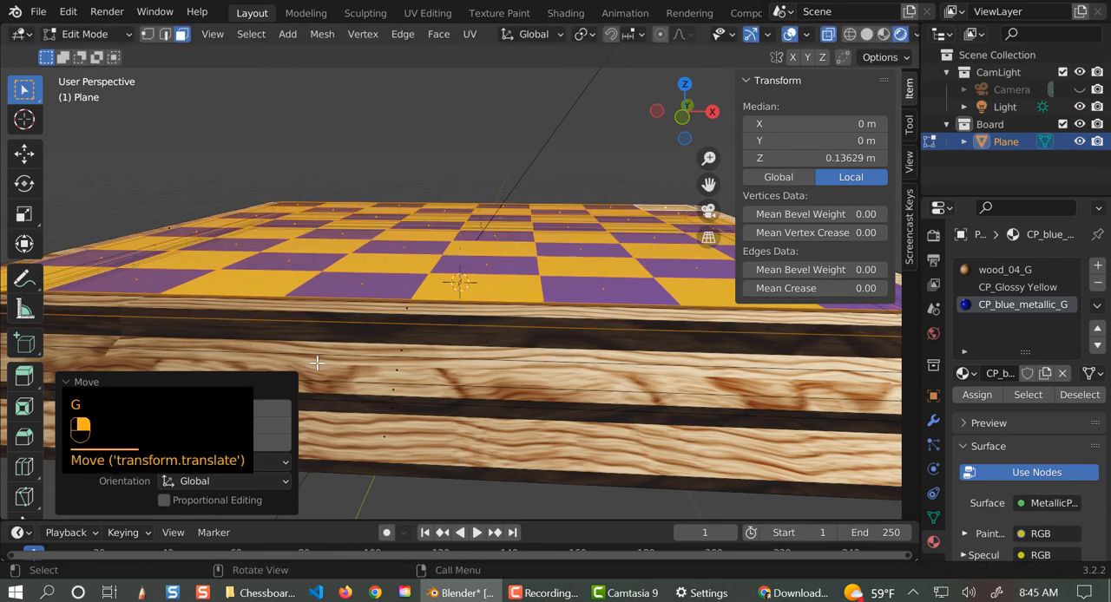
{"action": "scroll", "coordinate": [274, 338], "scroll_direction": "down", "scroll_amount": 5}
{"action": "key", "text": "Tab"}
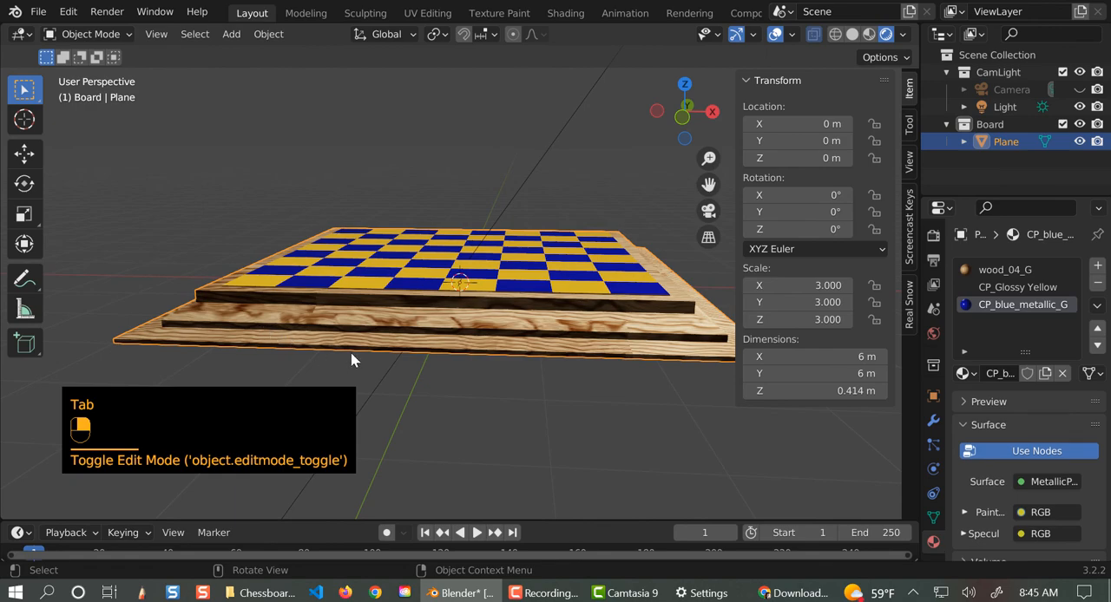
{"action": "middle_click_drag", "start_coordinate": [351, 352], "coordinate": [364, 414]}
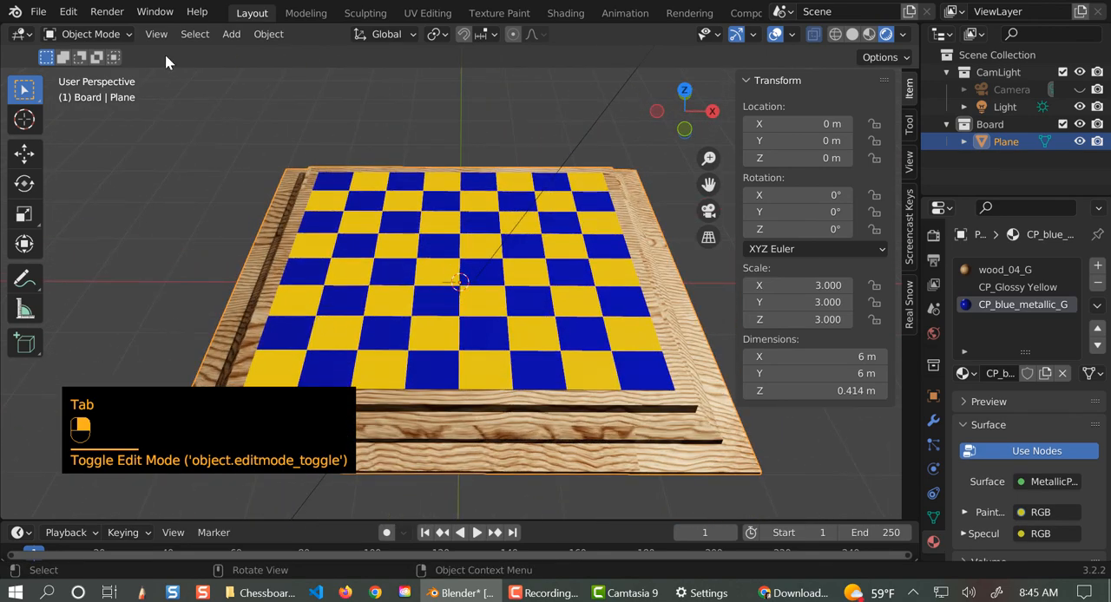
- Add a plane mesh at the origin as a ground surface and scale it uniformly by 33
{"action": "left_click", "coordinate": [233, 35]}
{"action": "mouse_move", "coordinate": [304, 59]}
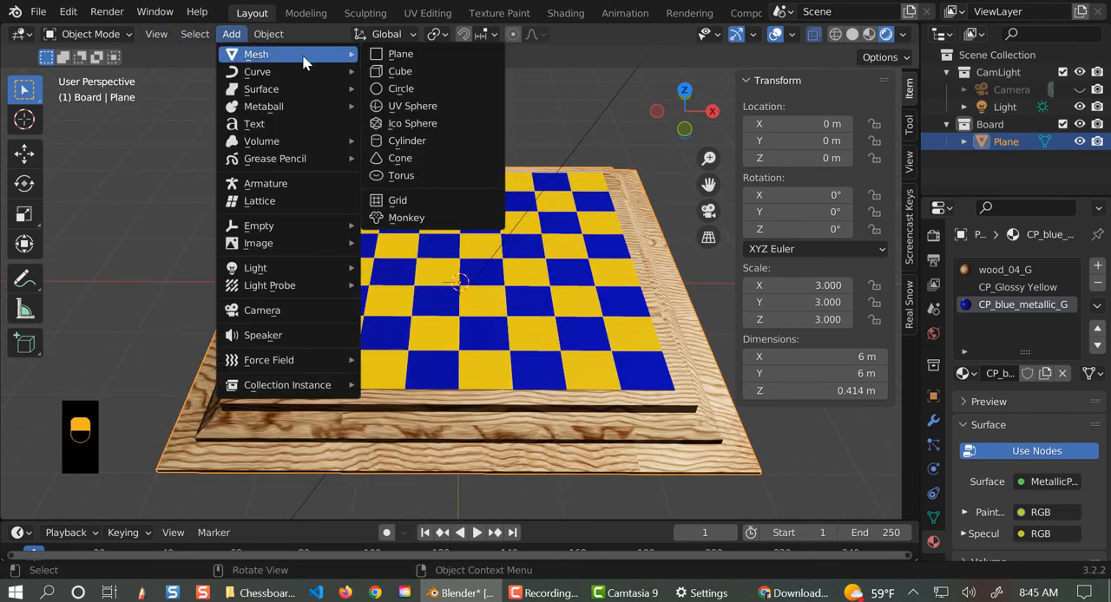
{"action": "left_click", "coordinate": [382, 55]}
{"action": "type", "text": "s"}
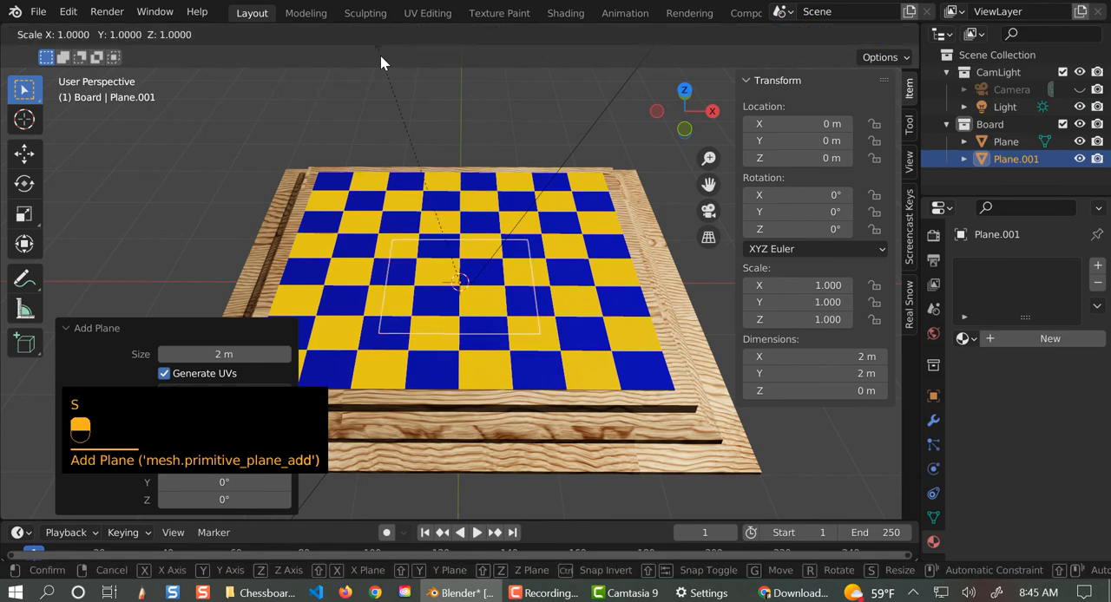
{"action": "type", "text": "33"}
{"action": "left_click", "coordinate": [385, 63]}
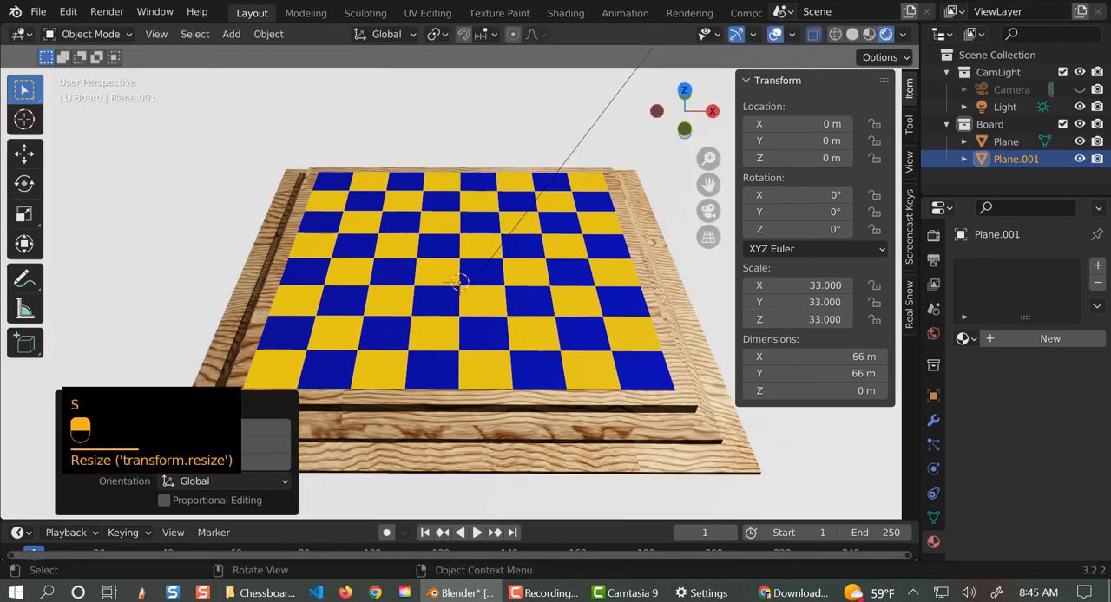
- Give the ground plane a new material with a very dark muted green base color, about H 0.268, S 0.528, V 0.014
{"action": "left_click", "coordinate": [1013, 340]}
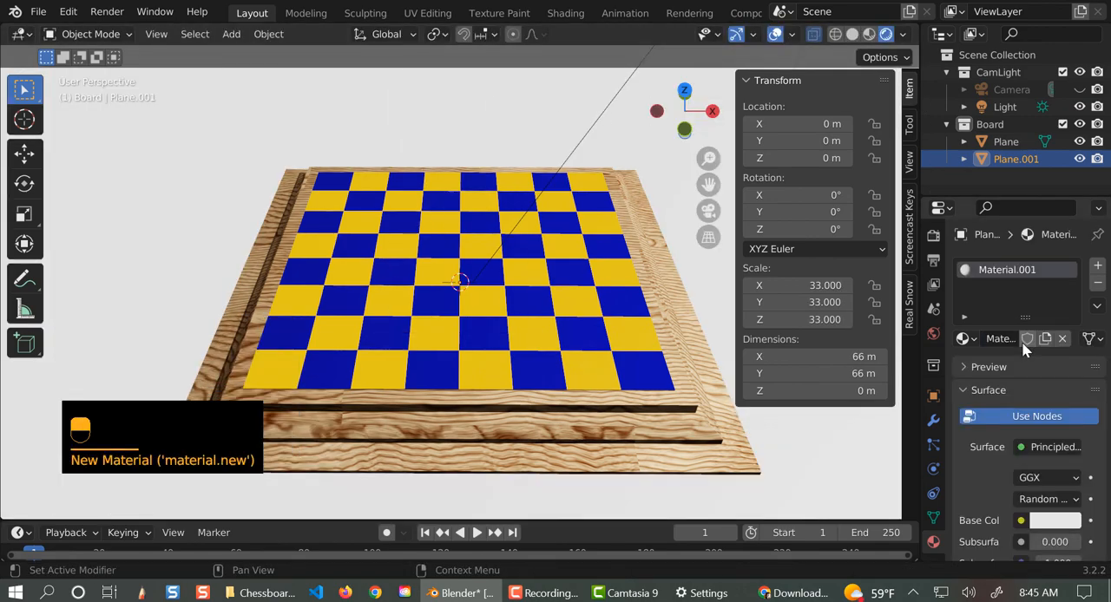
{"action": "left_click", "coordinate": [1046, 520]}
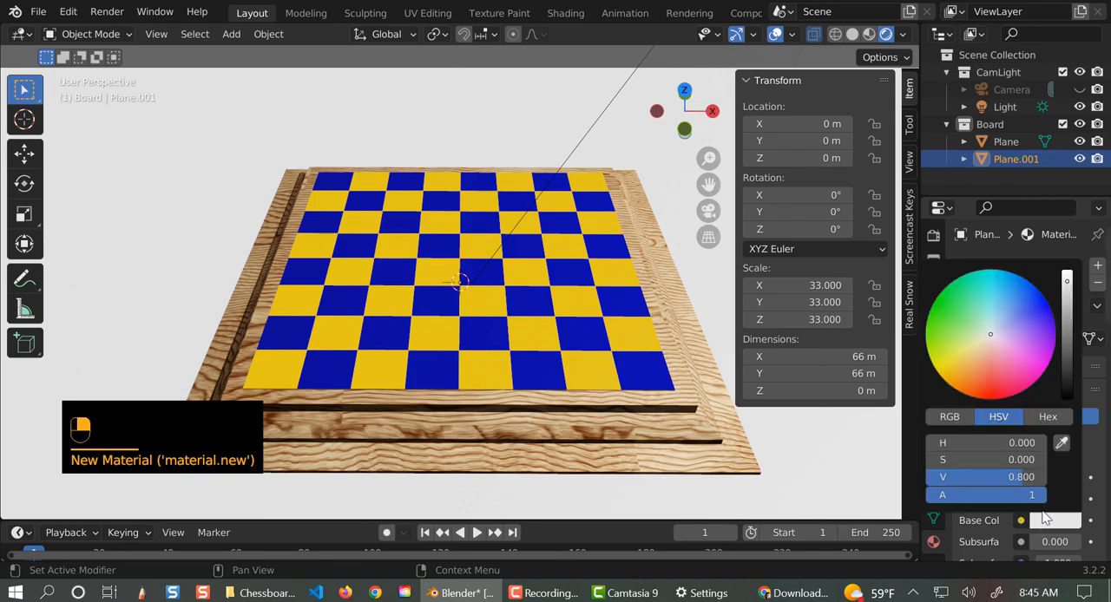
{"action": "left_click", "coordinate": [947, 314]}
{"action": "left_click", "coordinate": [1069, 379]}
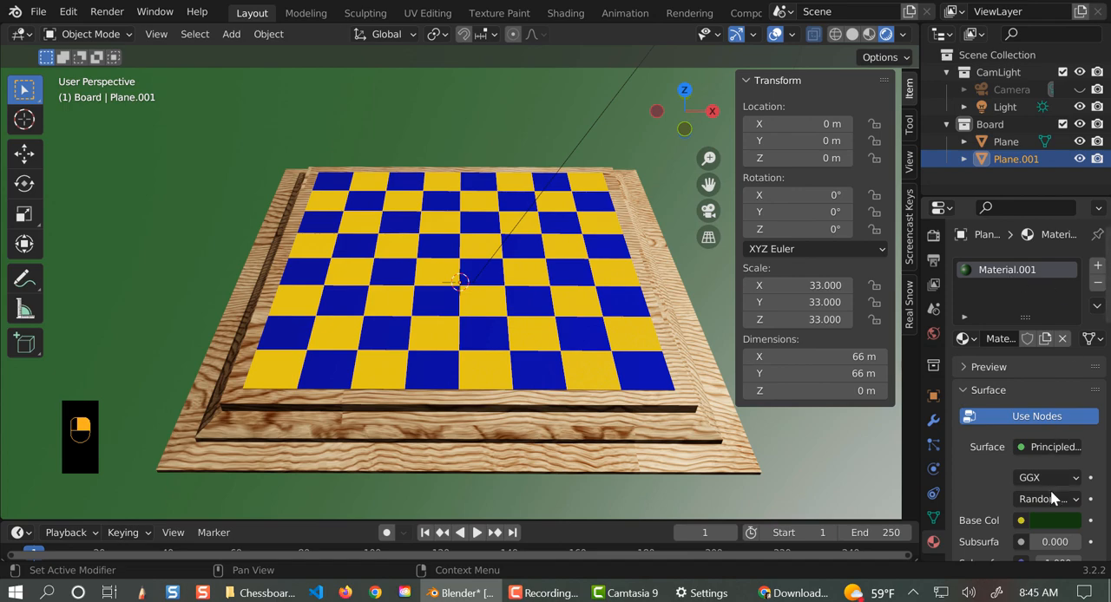
{"action": "left_click", "coordinate": [1048, 521]}
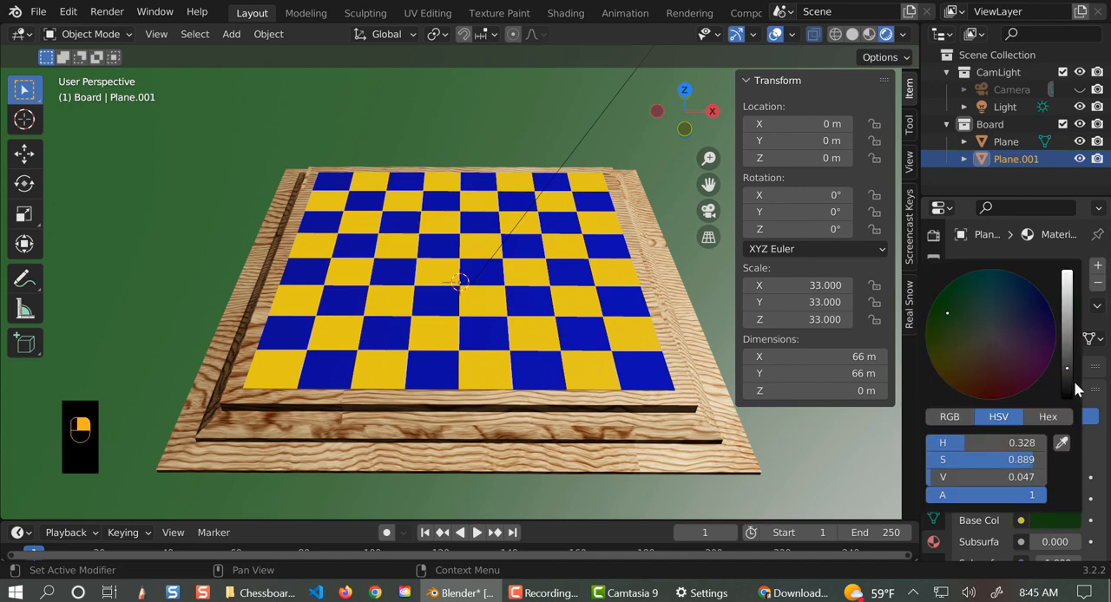
{"action": "left_click", "coordinate": [1066, 382]}
{"action": "left_click", "coordinate": [965, 335]}
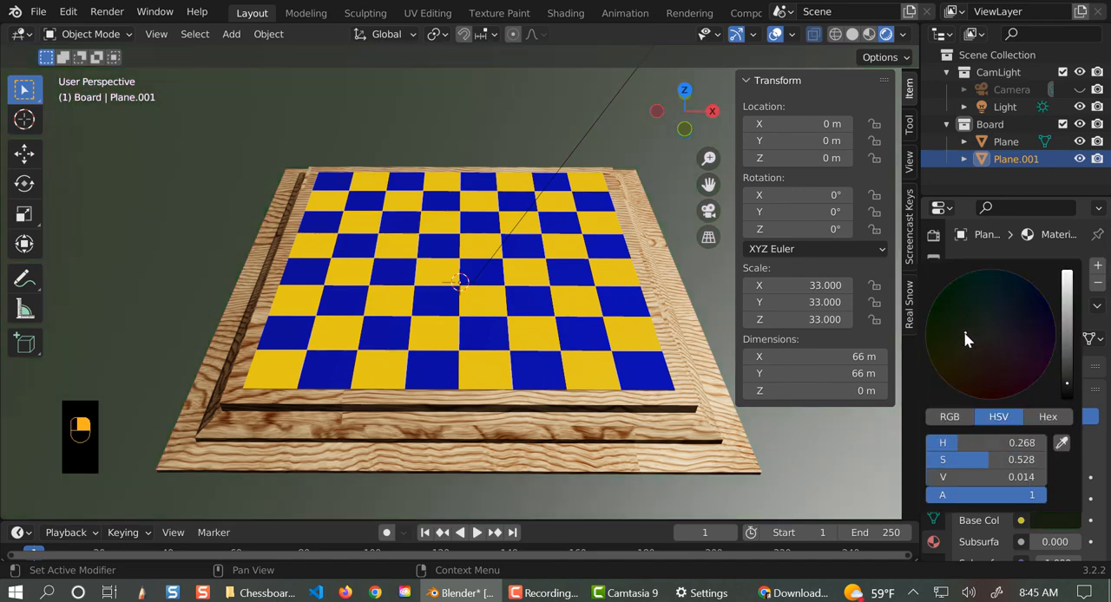
- Use a Sky Texture for the world background color and set its sky type to Preetham
{"action": "scroll", "coordinate": [397, 452], "scroll_direction": "down", "scroll_amount": 5}
{"action": "middle_click_drag", "start_coordinate": [391, 446], "coordinate": [393, 369]}
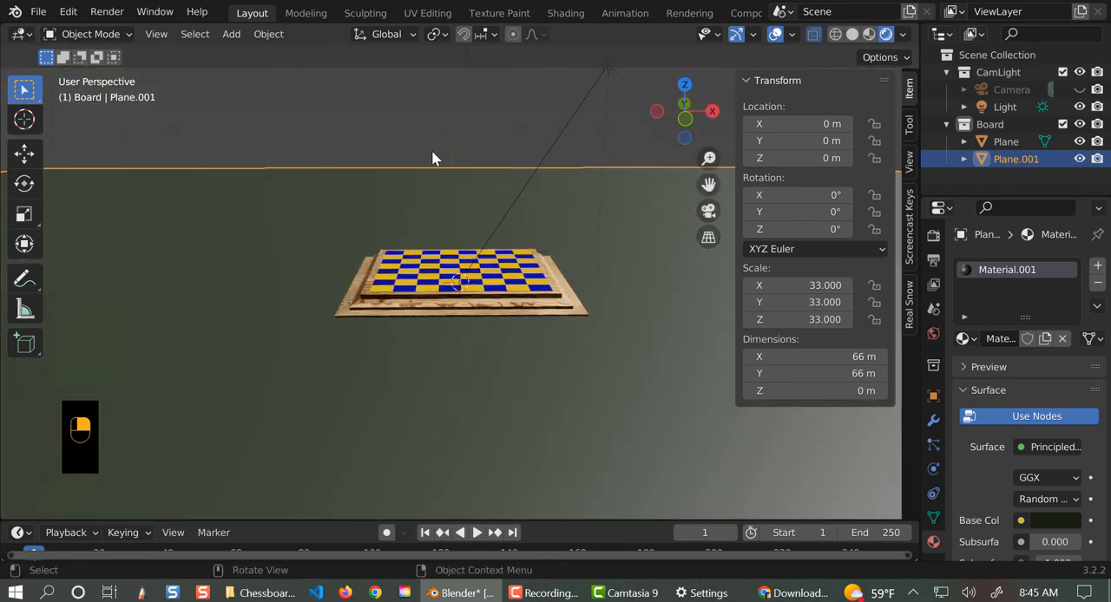
{"action": "left_click", "coordinate": [933, 333]}
{"action": "left_click", "coordinate": [1022, 382]}
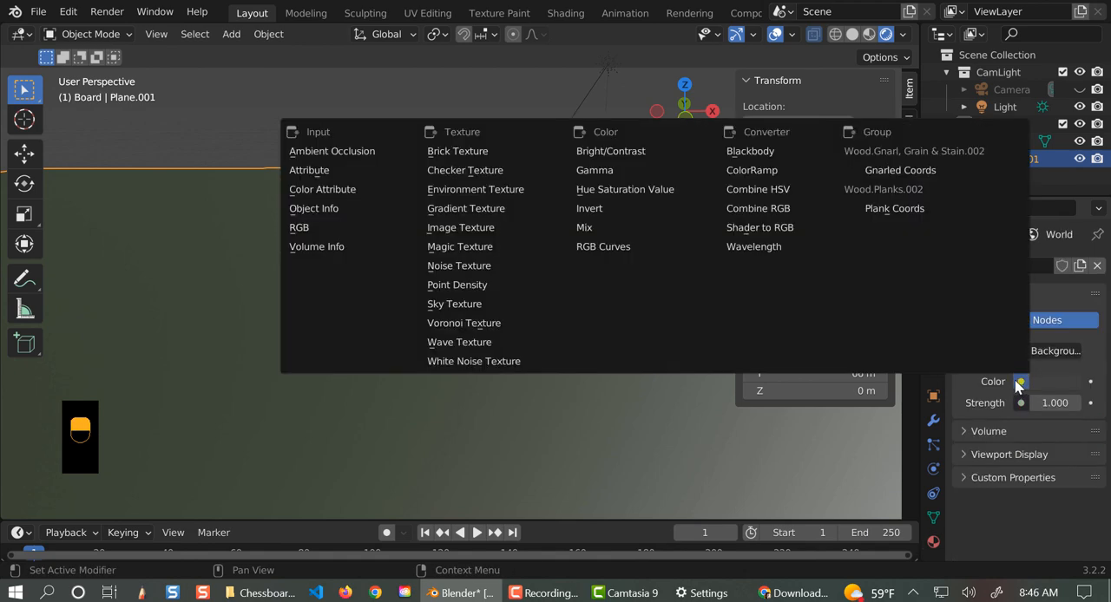
{"action": "left_click", "coordinate": [479, 304]}
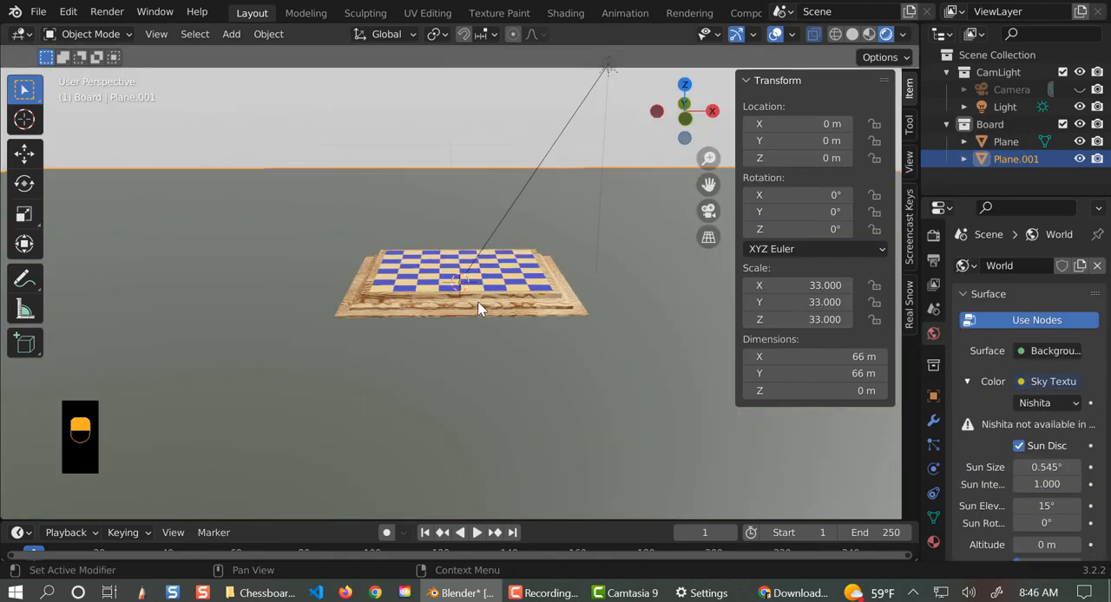
{"action": "left_click", "coordinate": [1050, 405]}
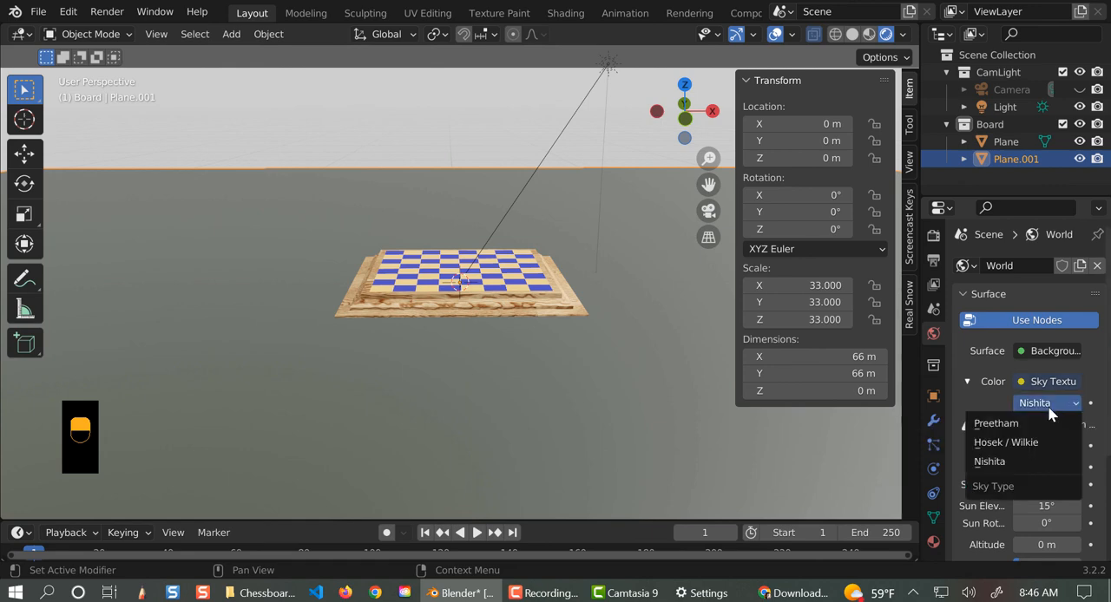
{"action": "left_click", "coordinate": [989, 422]}
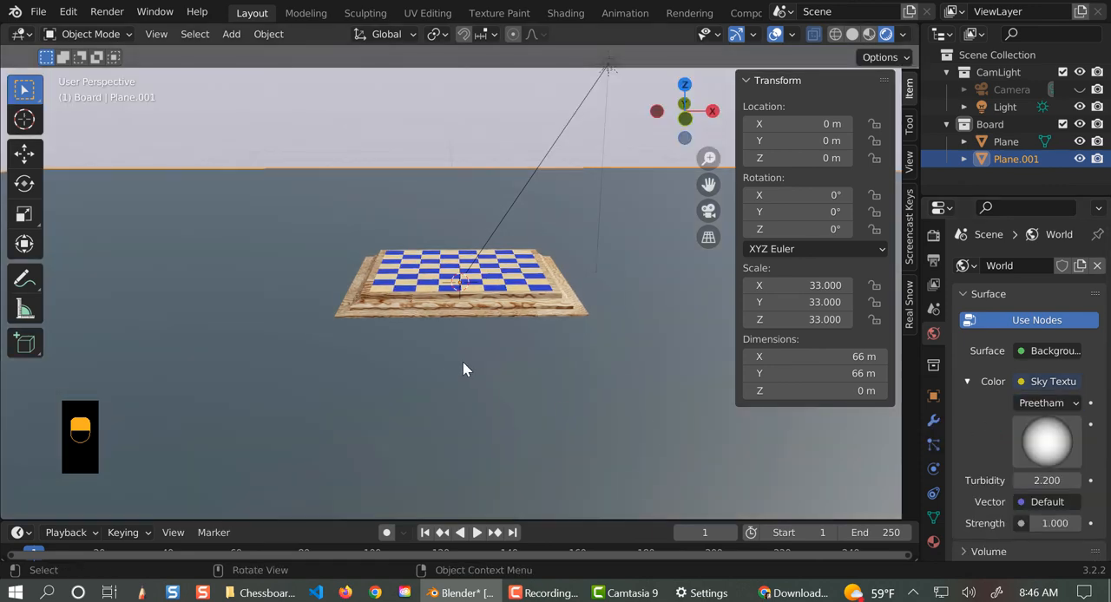
{"action": "middle_click_drag", "start_coordinate": [463, 363], "coordinate": [492, 415]}
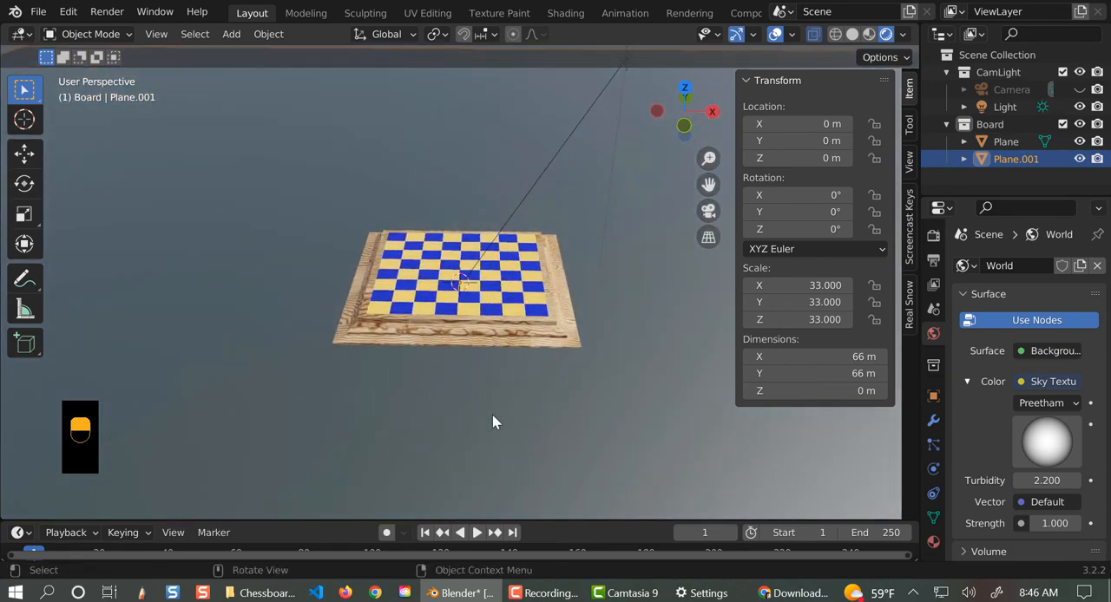